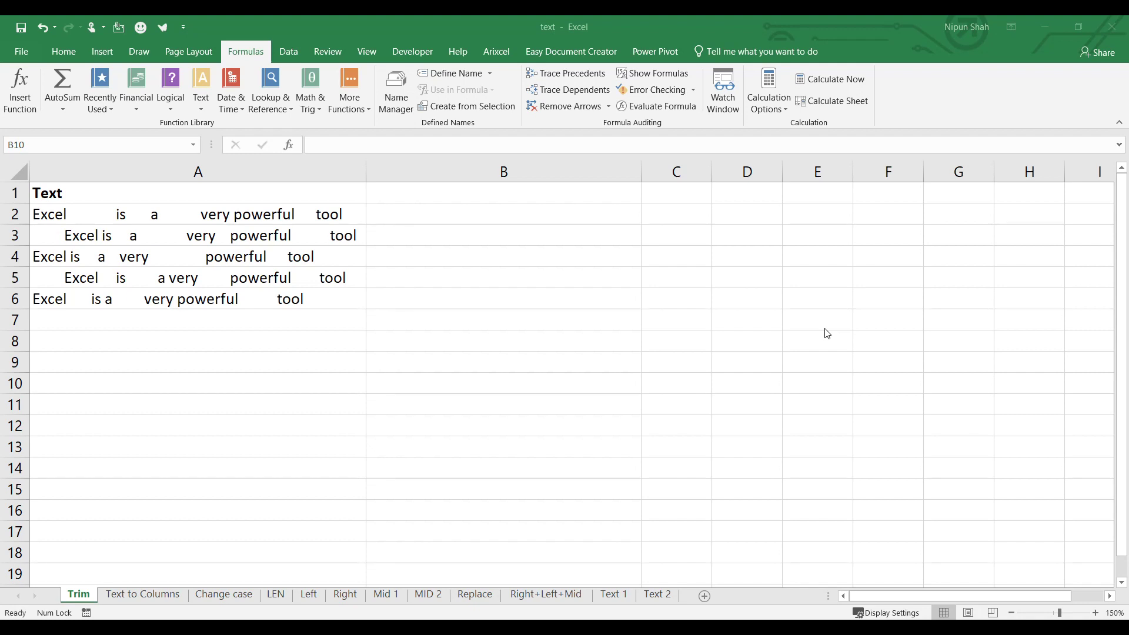
Enter the heading "Remove Spaces" in cell B1 of the Trim sheet.
left_click(444, 216)
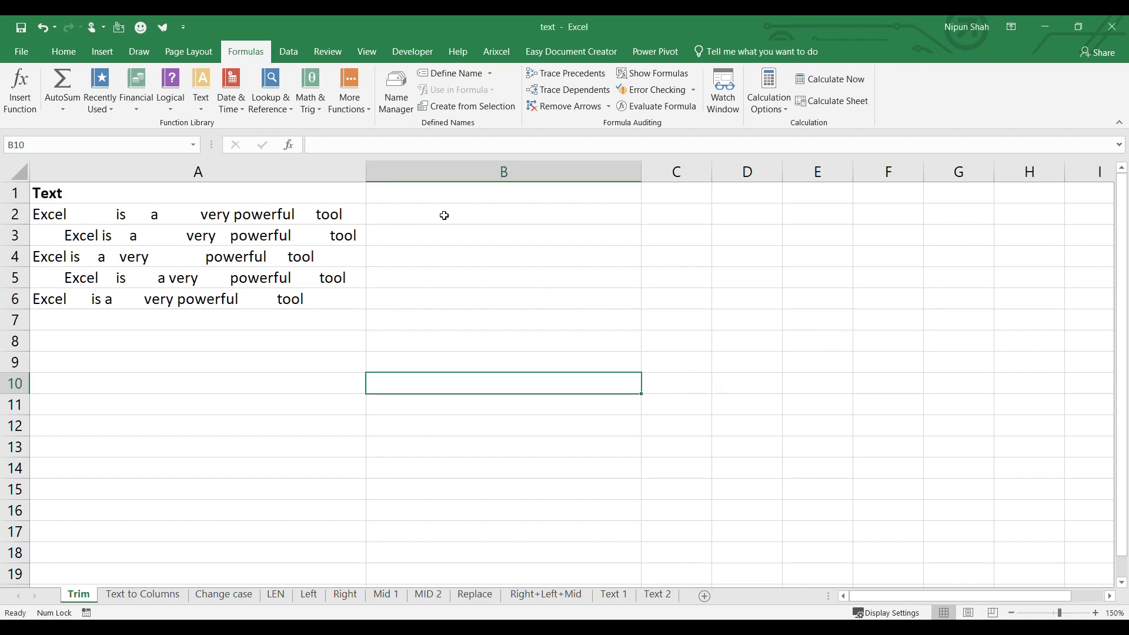
left_click(326, 215)
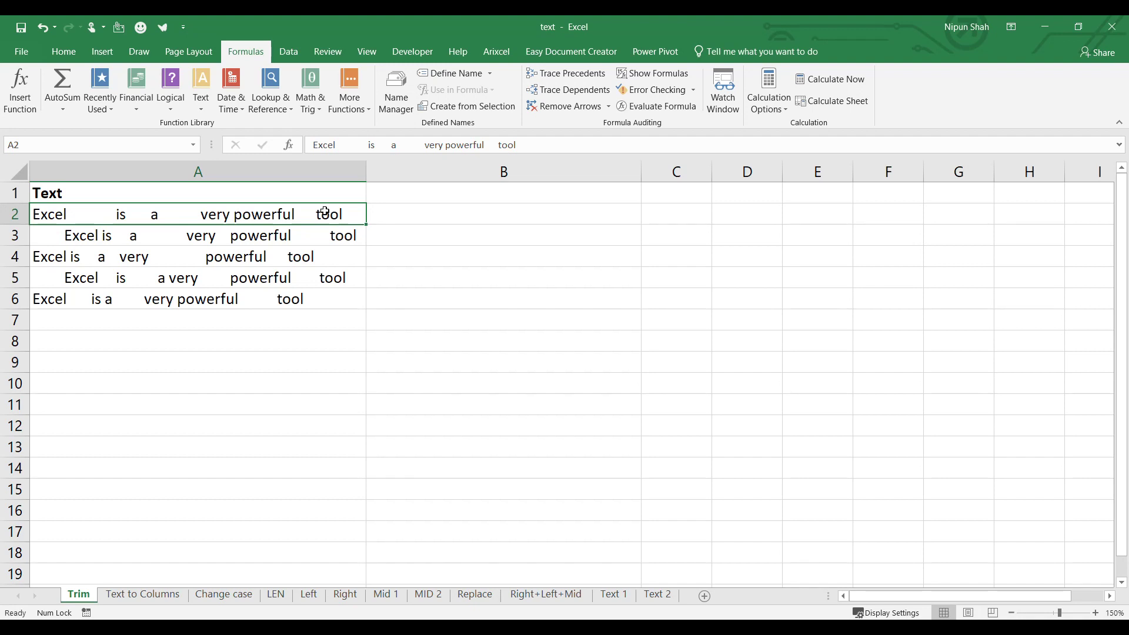
left_click(461, 194)
type("Remove Spaces")
key("Return")
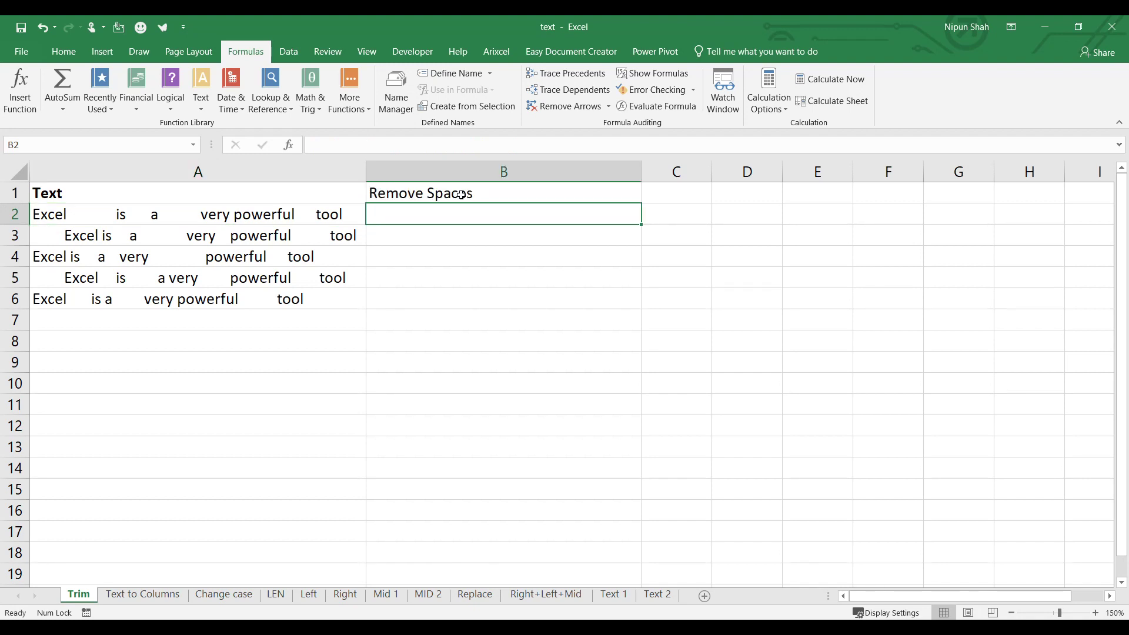
Enter the formula =TRIM(A2) in cell B2 to strip the extra spaces from the first text.
type("=trim")
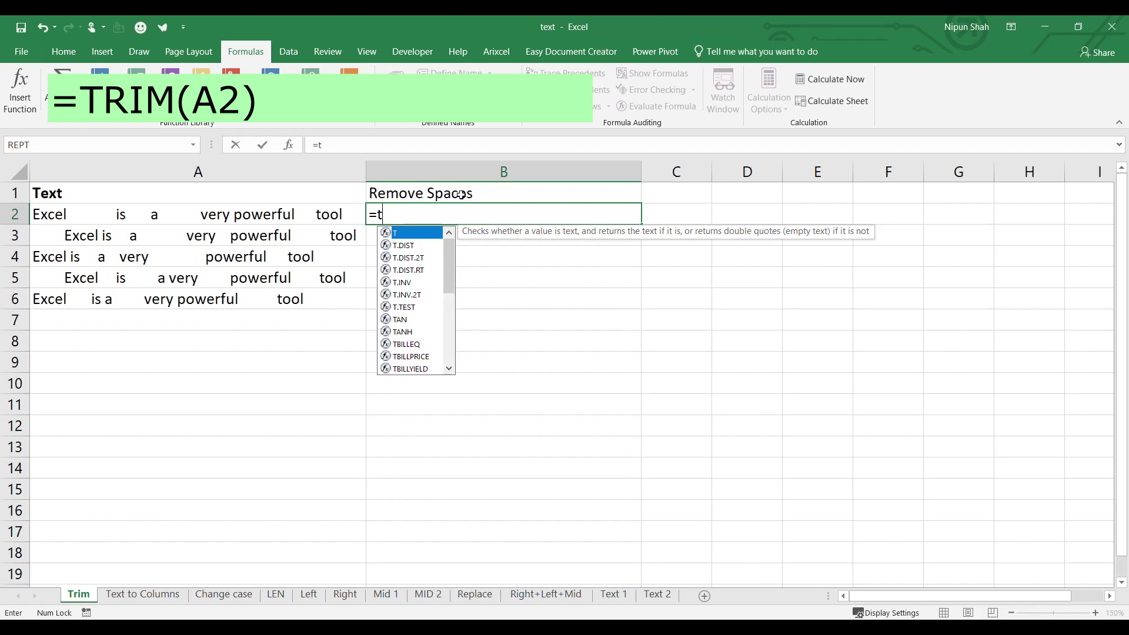
key("Tab")
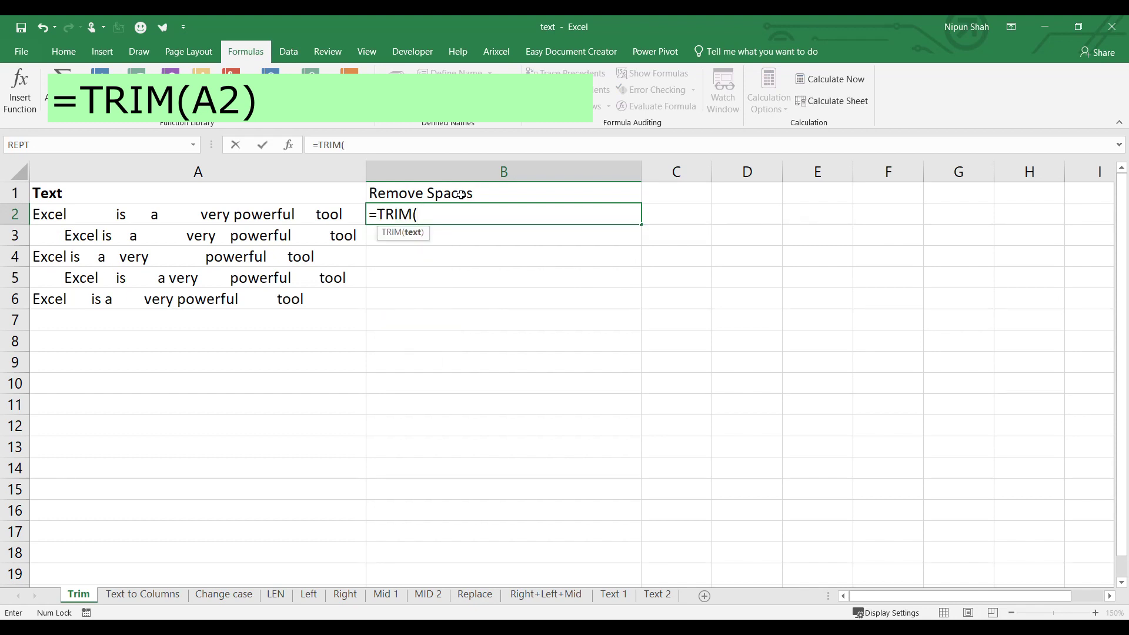
key("Left")
key("Return")
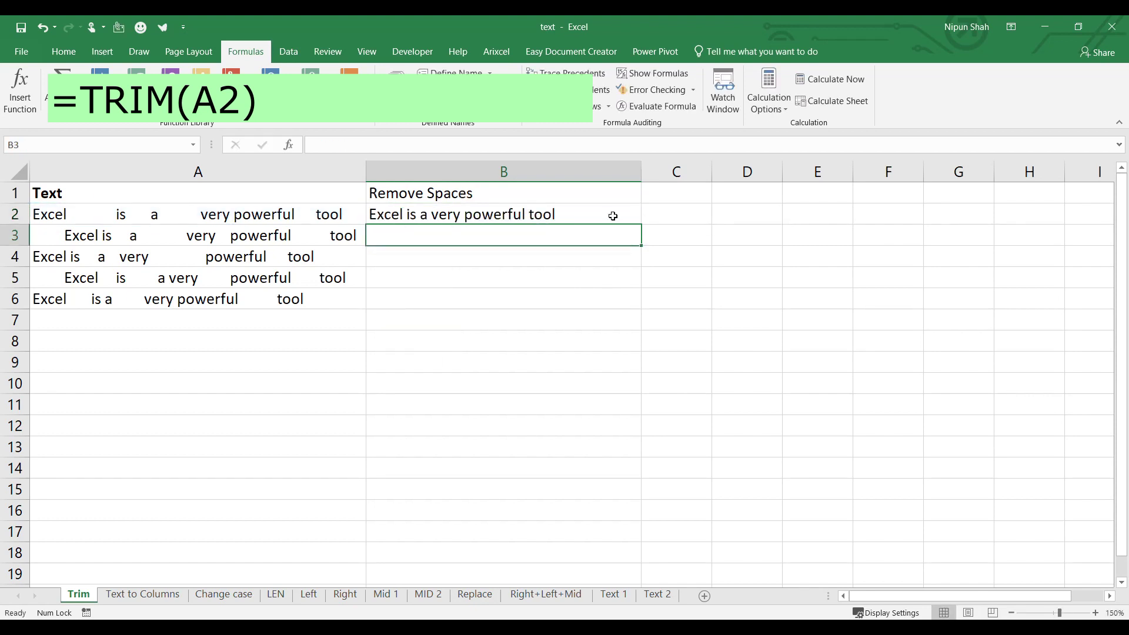
Copy the TRIM formula from B2 down through B6 and compare the cleaned texts with the originals.
left_click(612, 216)
left_click_drag(638, 225, 627, 306)
left_click(506, 278)
left_click_drag(470, 216, 476, 299)
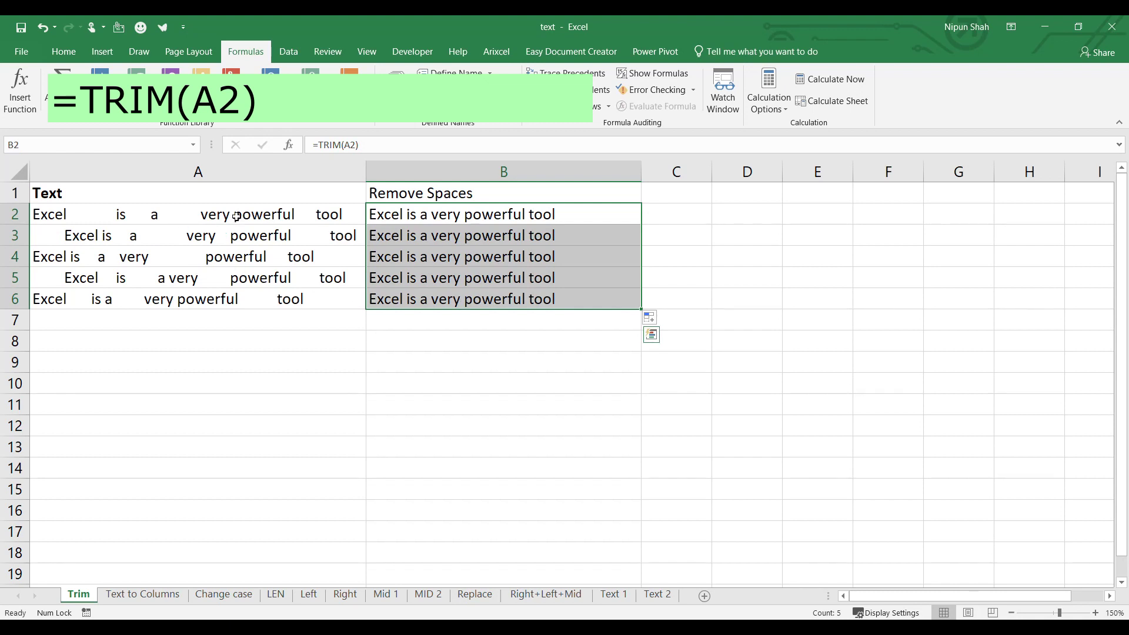
left_click_drag(236, 217, 335, 282)
left_click_drag(483, 217, 484, 297)
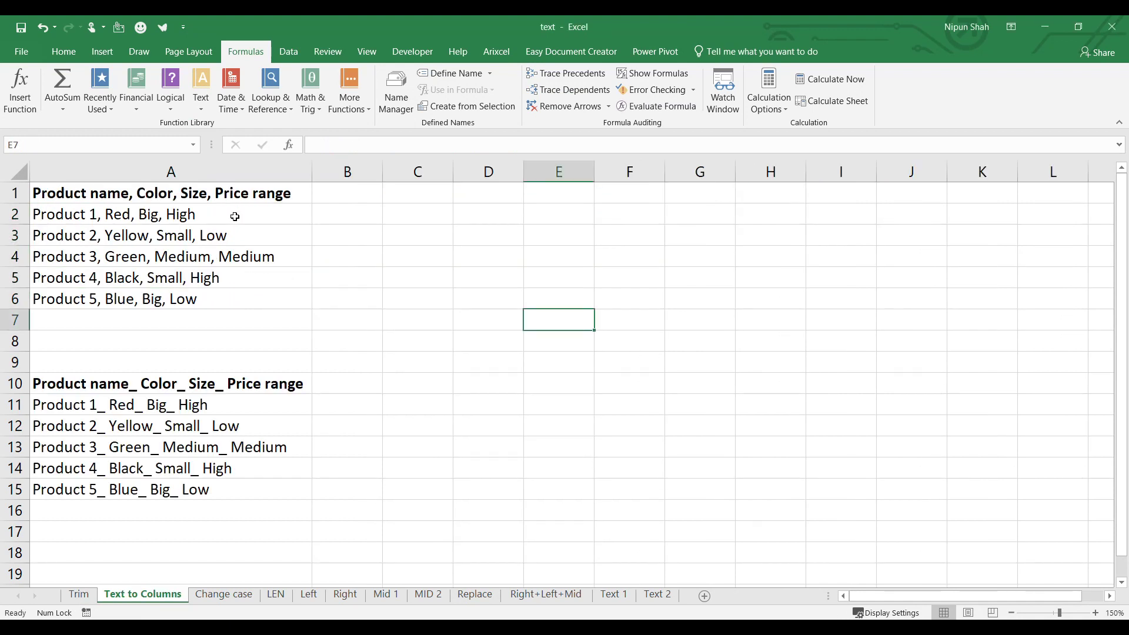
Split the product list in A1:A6 of the Text to Columns sheet into separate columns as delimited data, using the comma delimiter.
left_click_drag(234, 216, 242, 294)
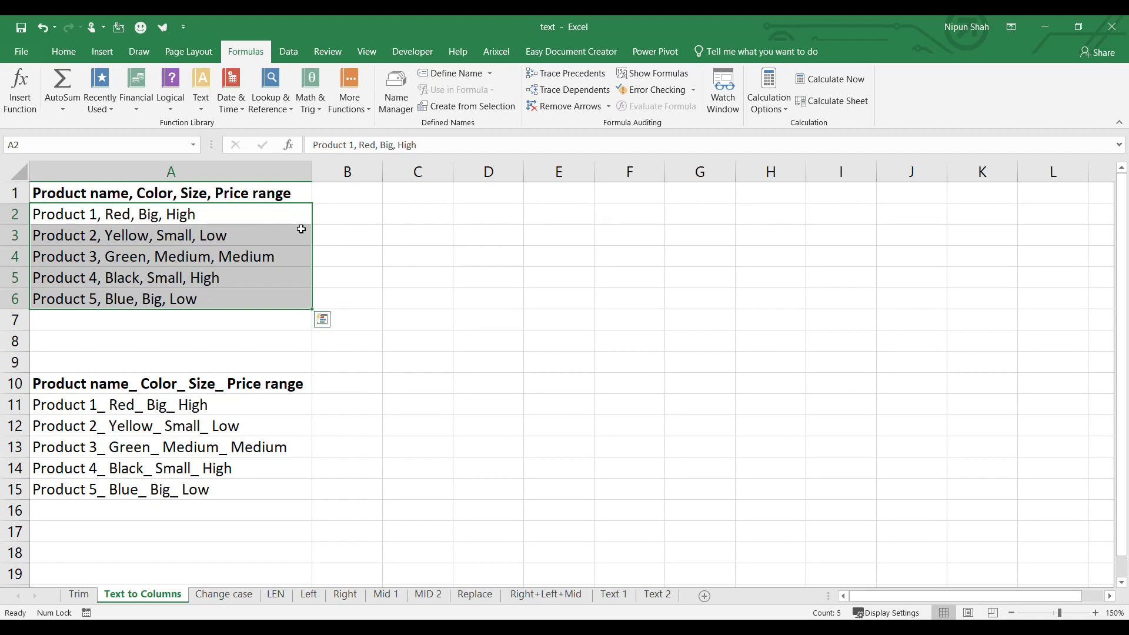
left_click(301, 221)
left_click_drag(256, 193, 245, 297)
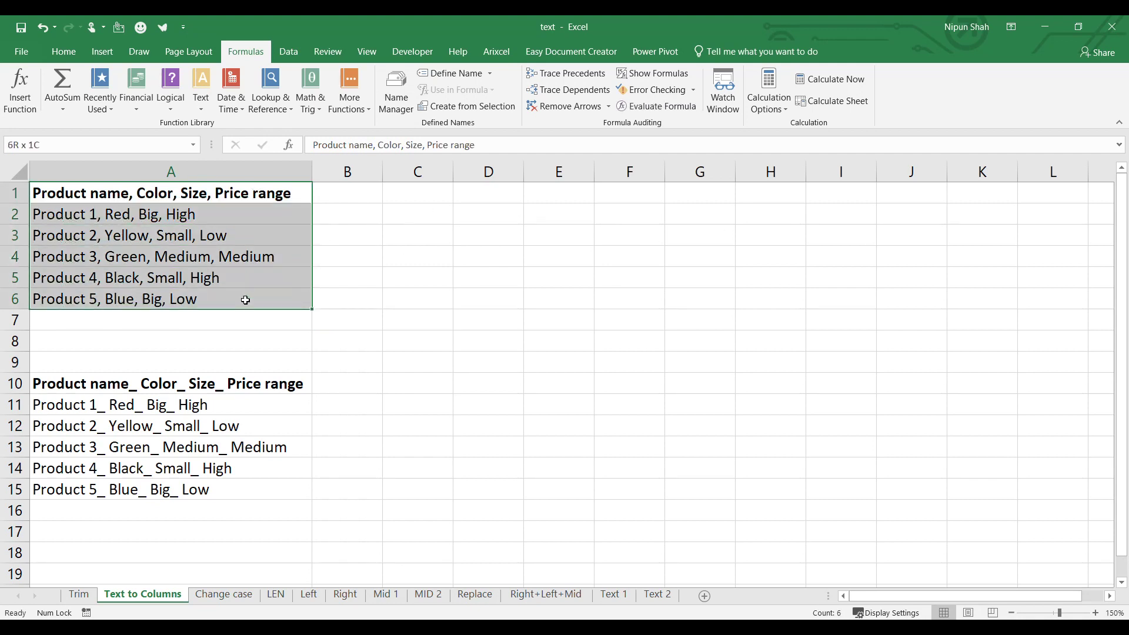
left_click(296, 53)
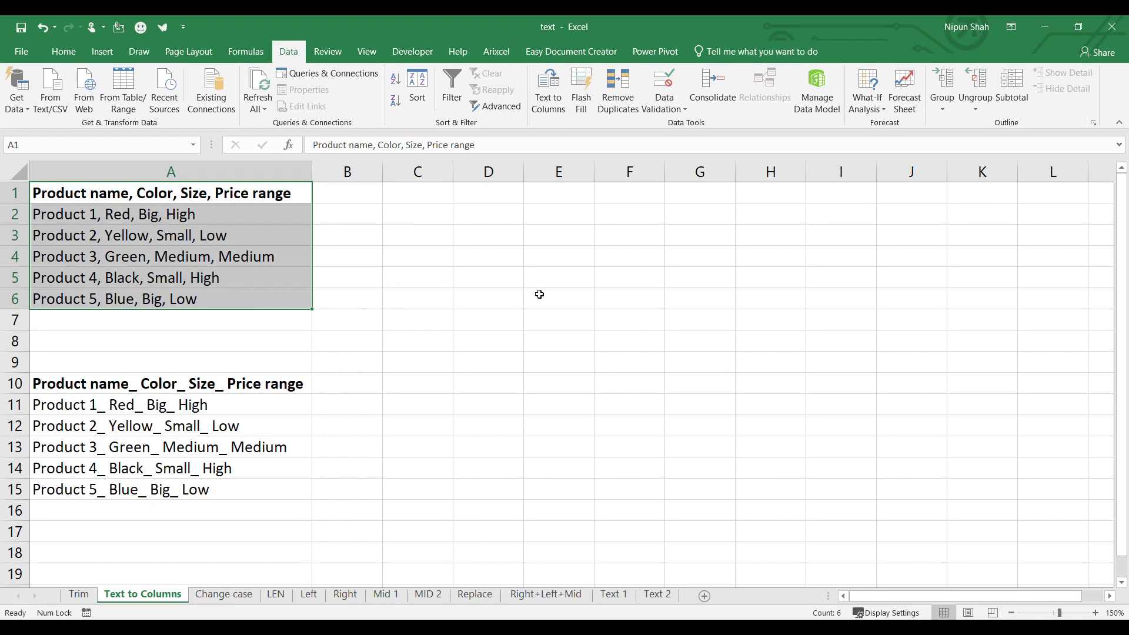
left_click(553, 109)
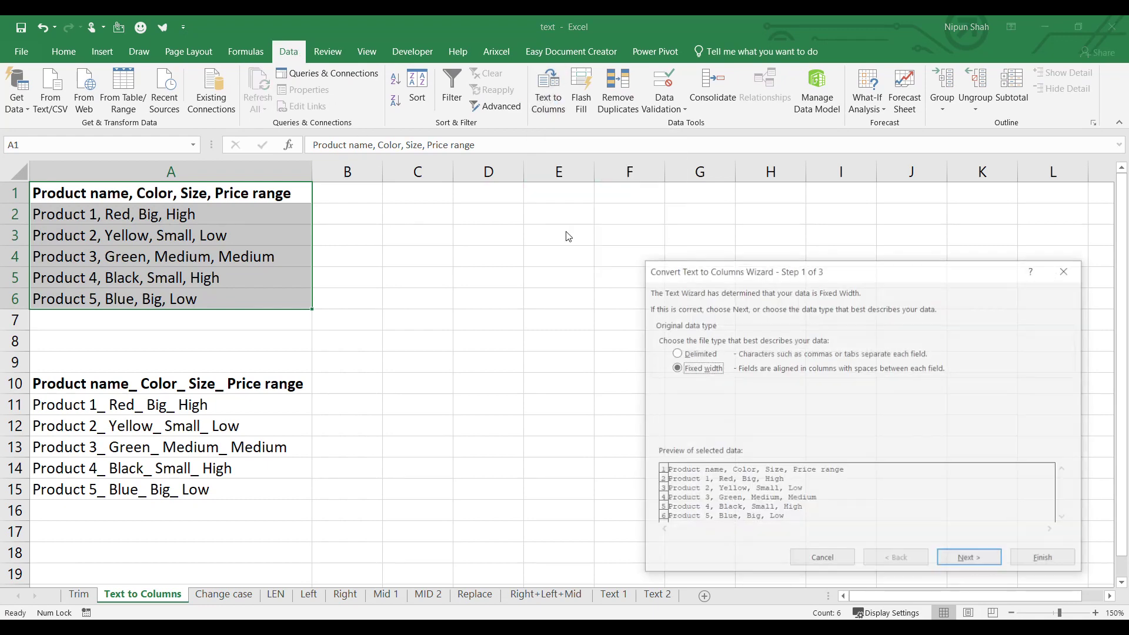
left_click(699, 354)
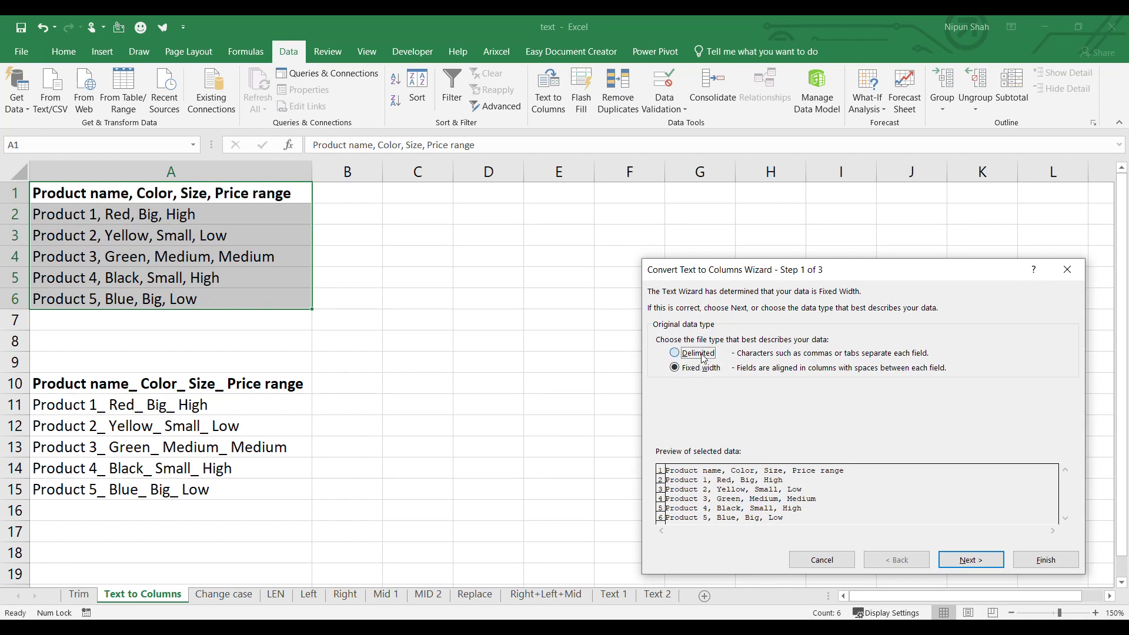
left_click(965, 560)
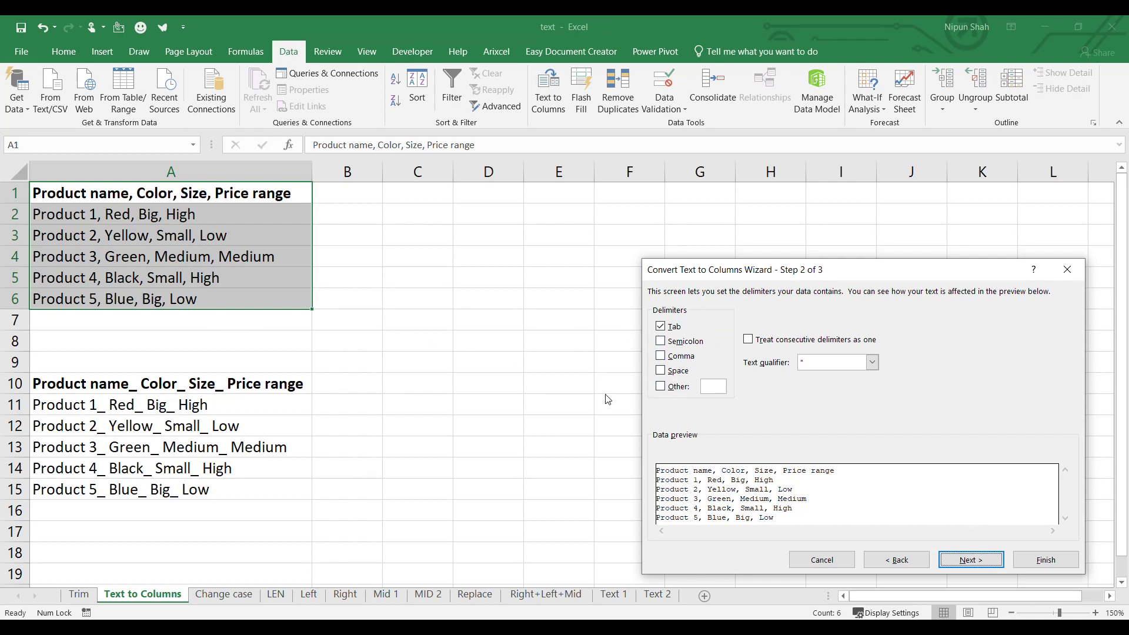
left_click(660, 356)
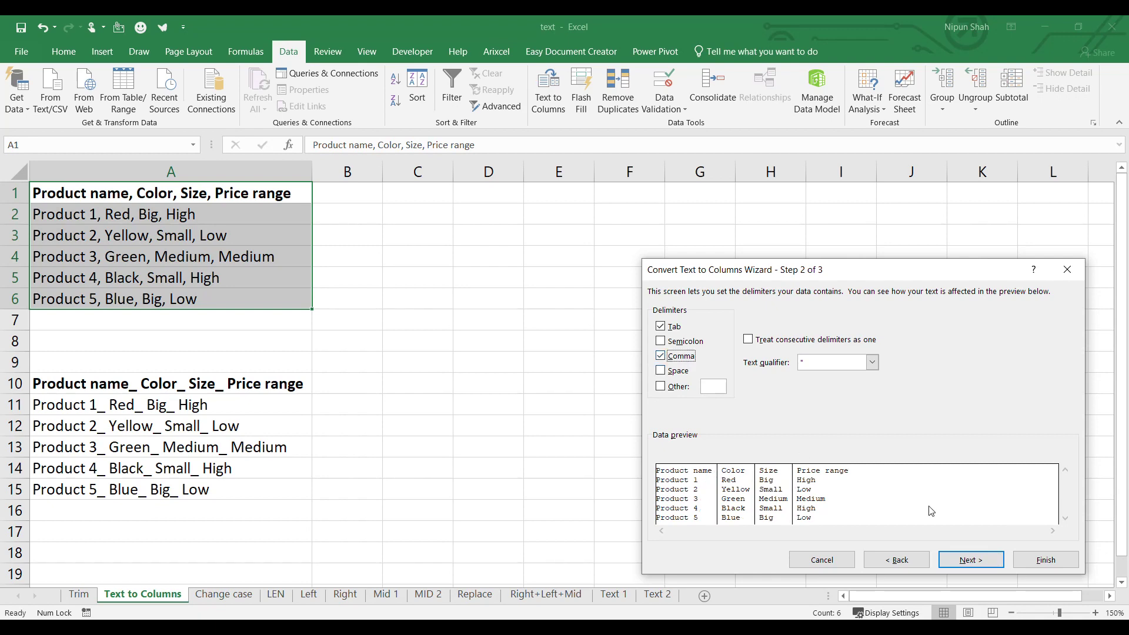
left_click(1046, 562)
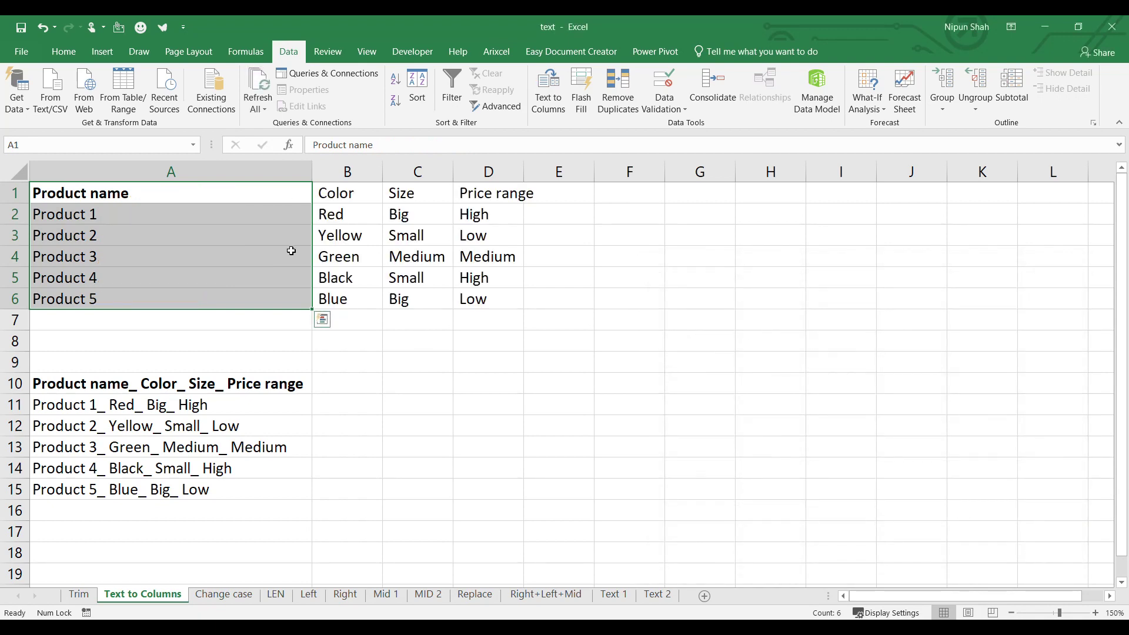
left_click_drag(263, 194, 507, 302)
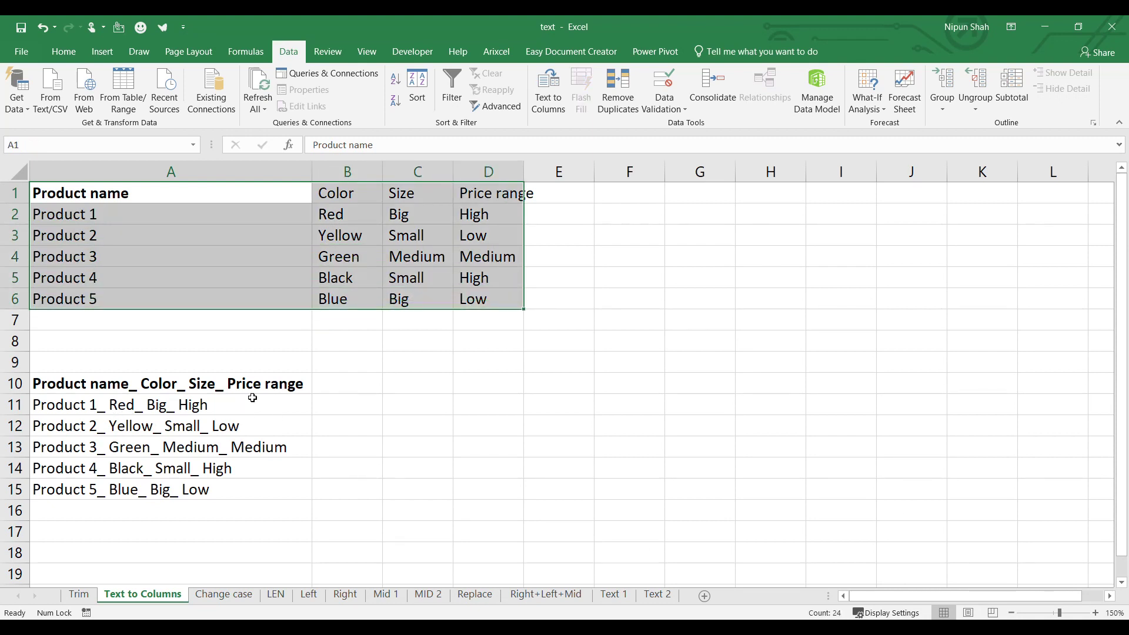
Split the product list in A10:A15 into columns as delimited data, with comma turned off and underscore as the other delimiter.
left_click_drag(266, 387, 244, 485)
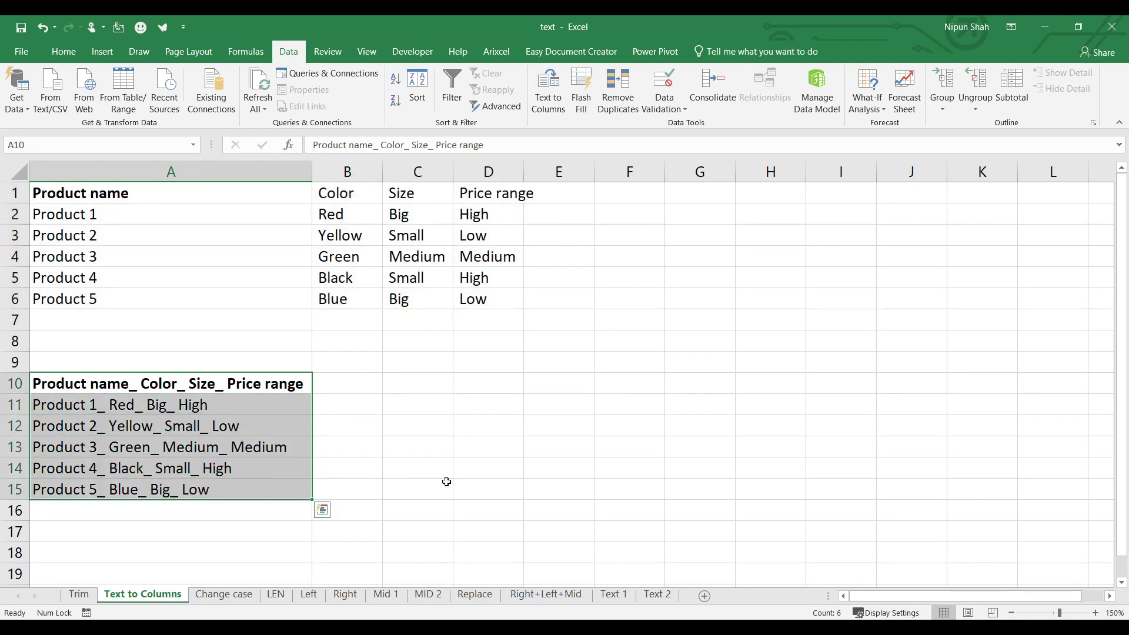
left_click(543, 84)
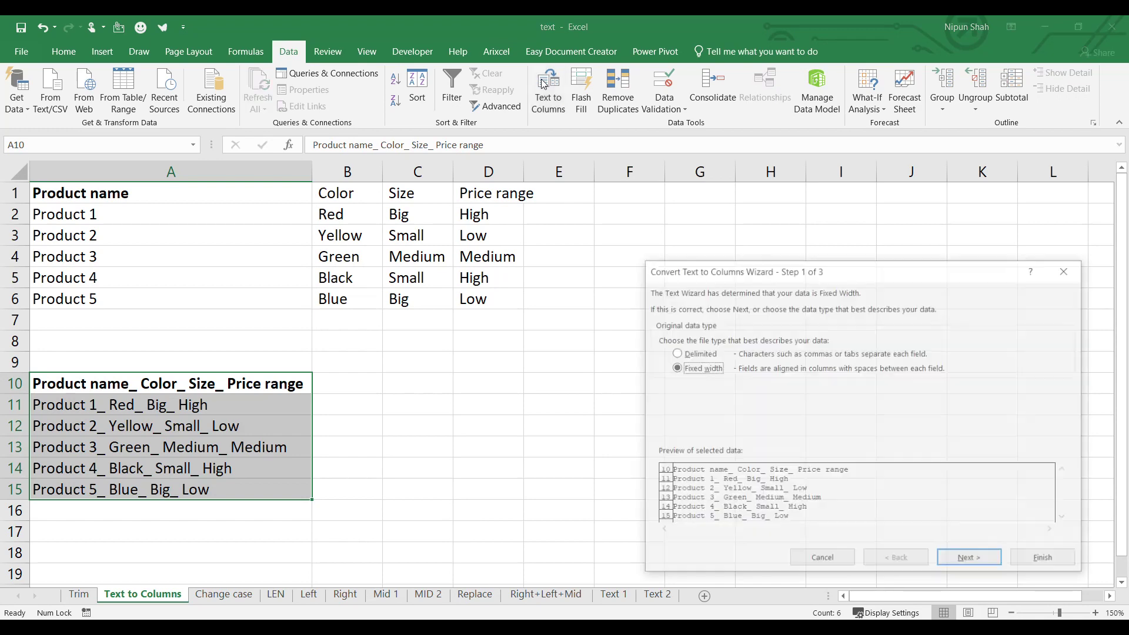
left_click(699, 354)
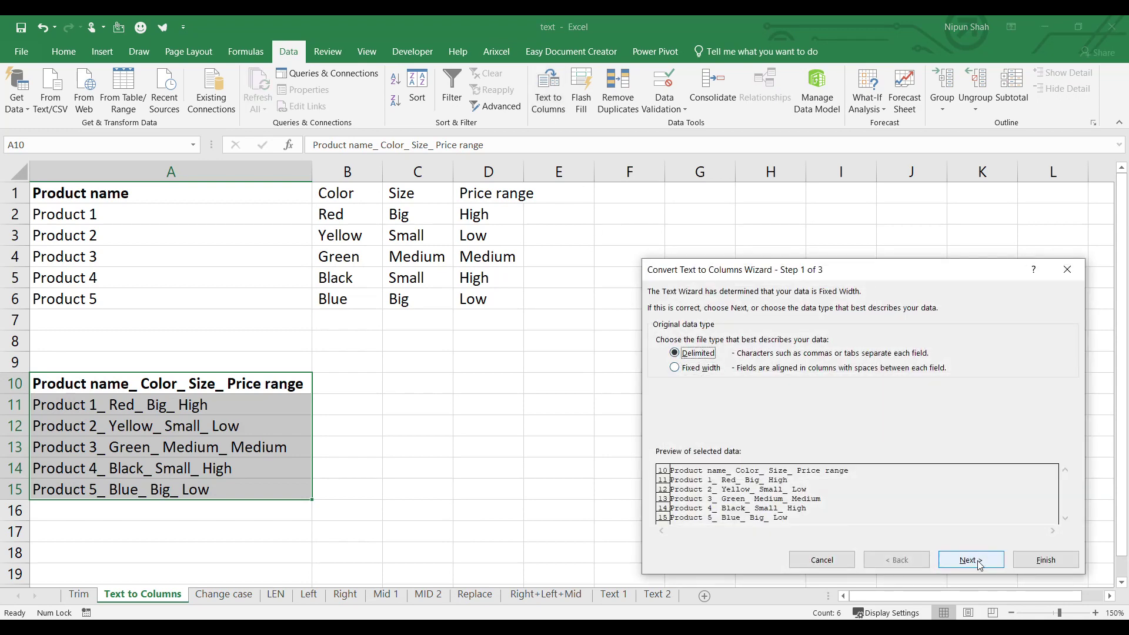
left_click(971, 559)
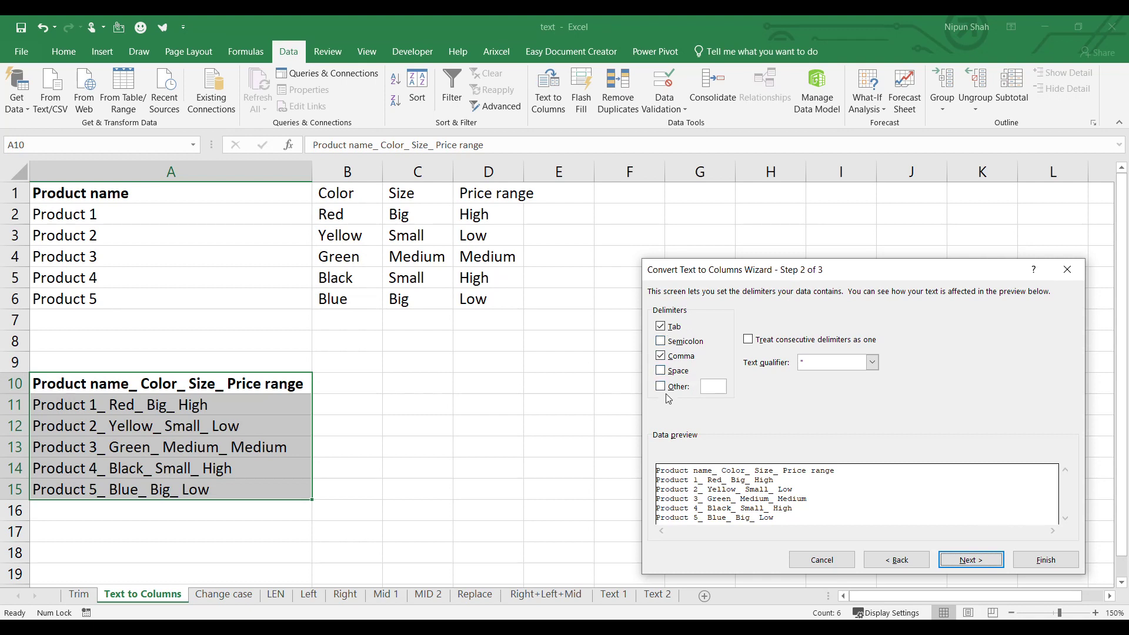
left_click(660, 357)
left_click(661, 387)
type("_")
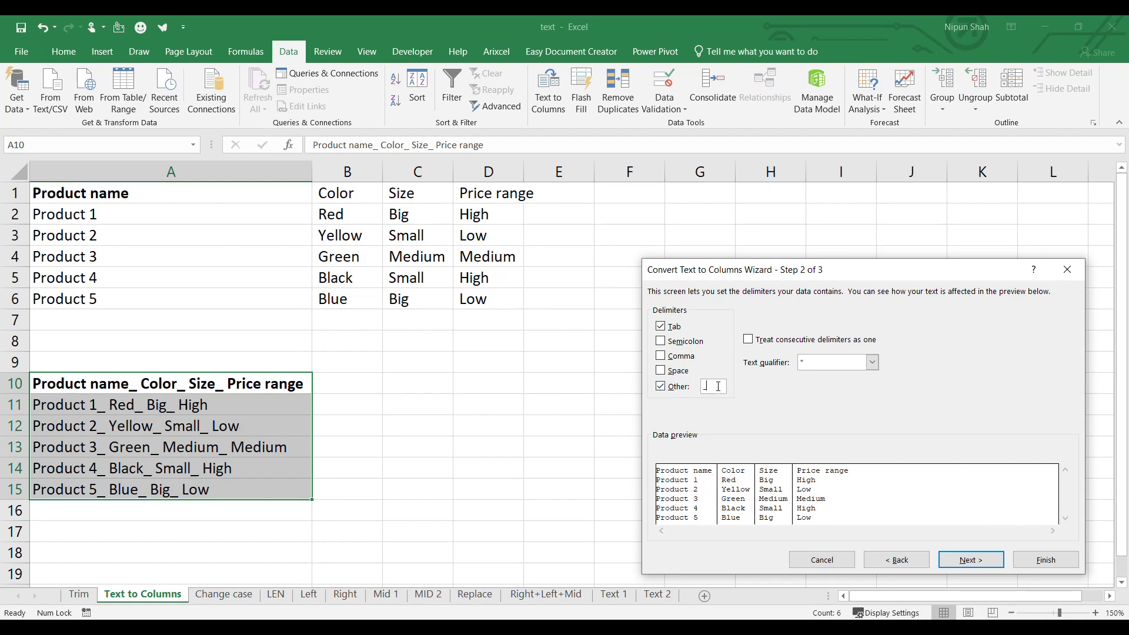
left_click(1037, 565)
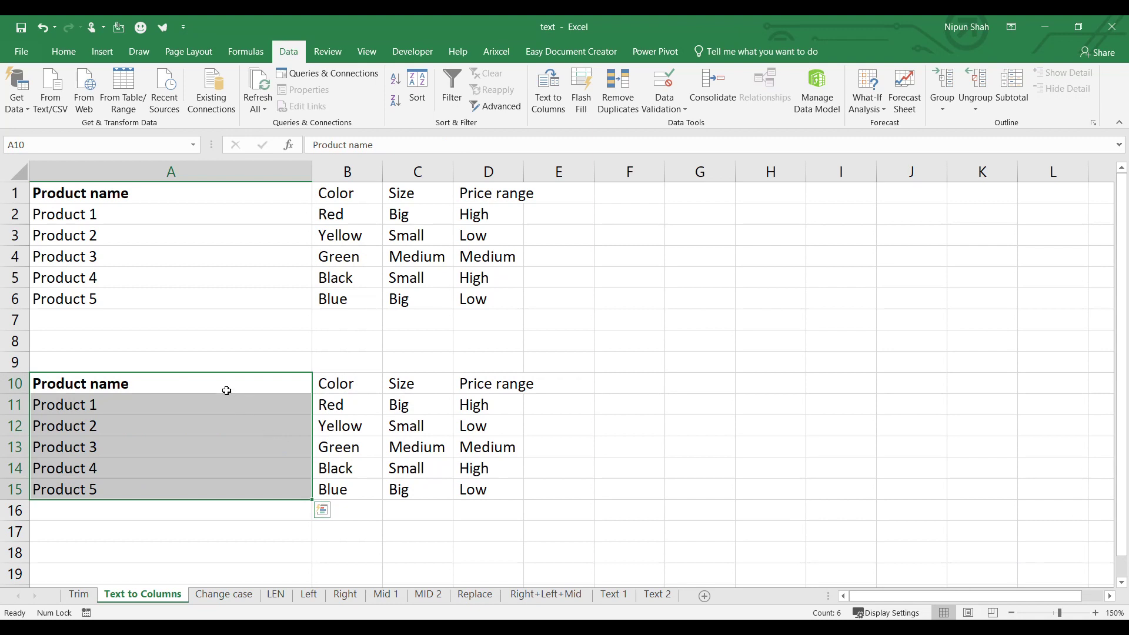
left_click(273, 391)
left_click_drag(274, 391, 512, 486)
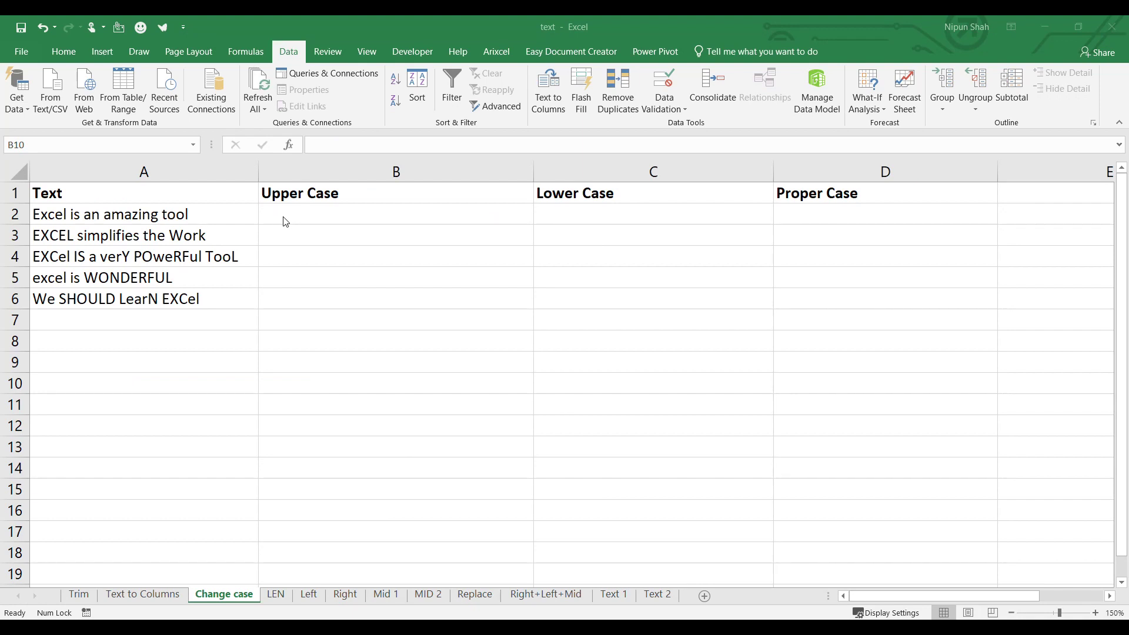
Examine the inconsistent capitalization of the texts in A2:A6 on the Change case sheet.
left_click_drag(227, 213, 207, 298)
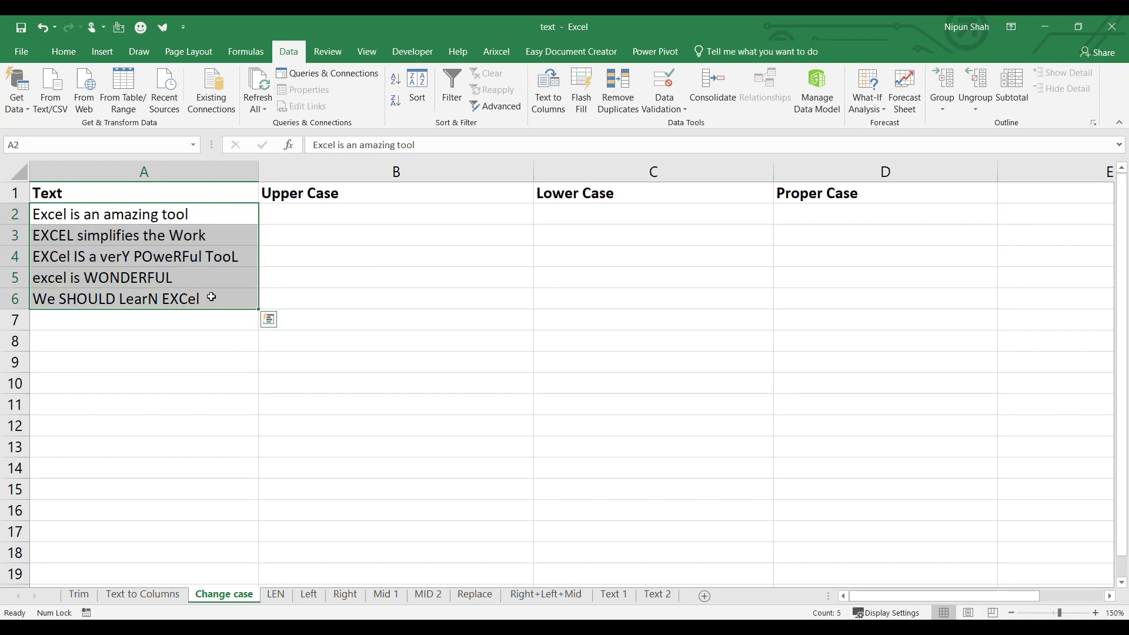
left_click(211, 213)
left_click(216, 233)
left_click(218, 258)
left_click(221, 277)
left_click(224, 300)
left_click(224, 277)
left_click(238, 216)
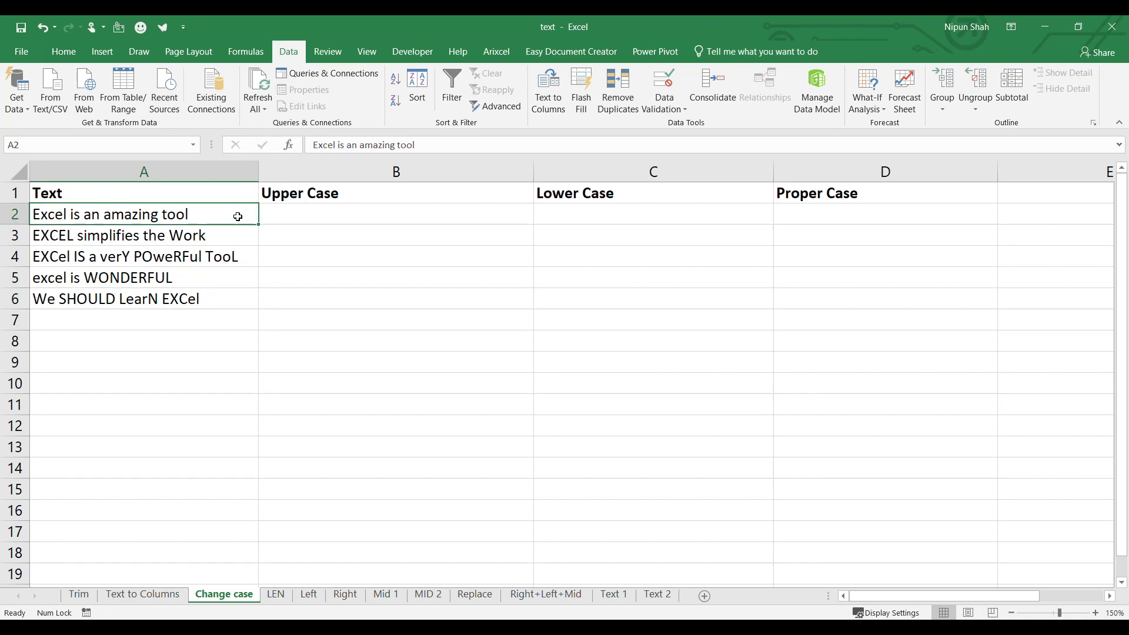
Enter the formula =UPPER(A2) in cell B2 under the Upper Case heading.
left_click(391, 218)
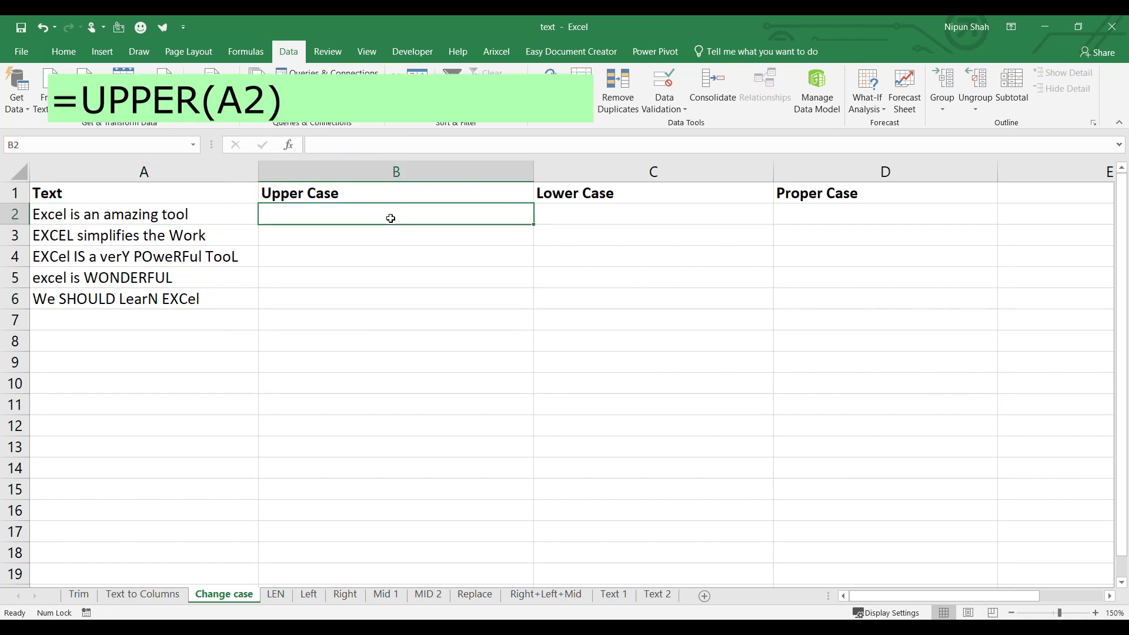
type("=upper")
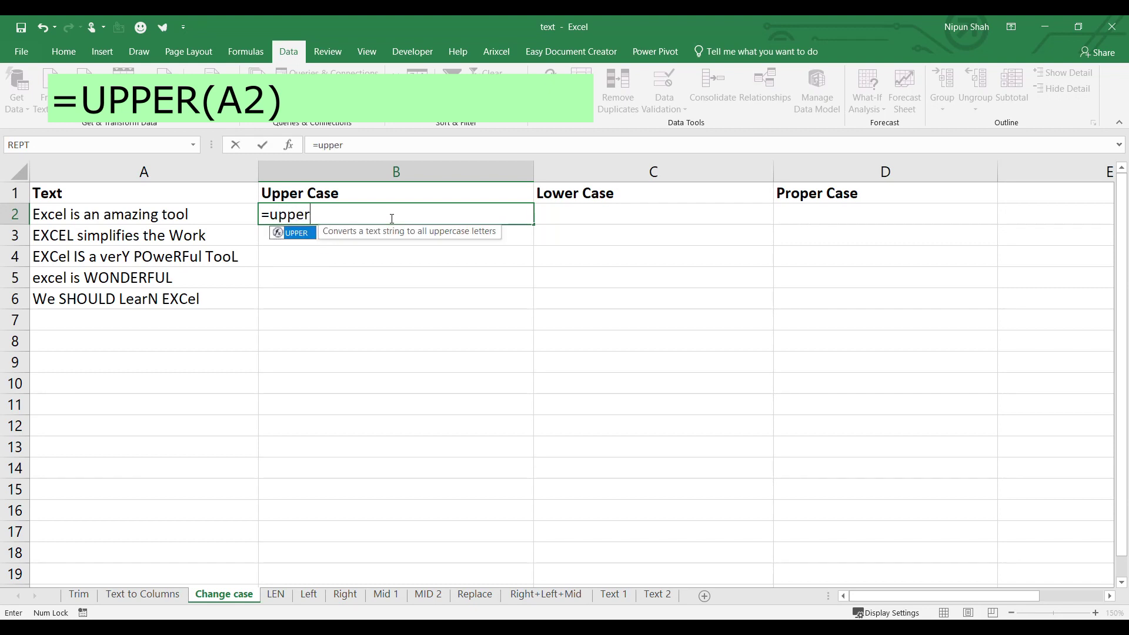
key("Tab")
key("Left")
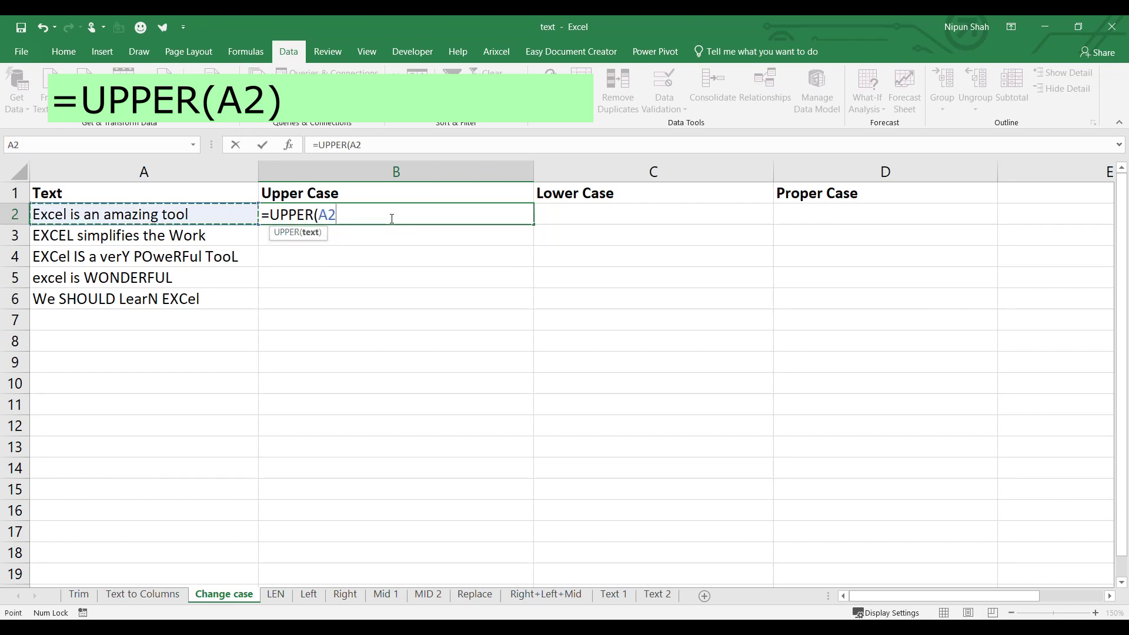
key("Return")
Fill the UPPER formula from B2 down through B6.
left_click(391, 218)
key("shift+Down")
key("shift+Down")
key("shift+Down")
key("shift+Down")
key("shift+Down")
key("shift+Up")
key("ctrl+d")
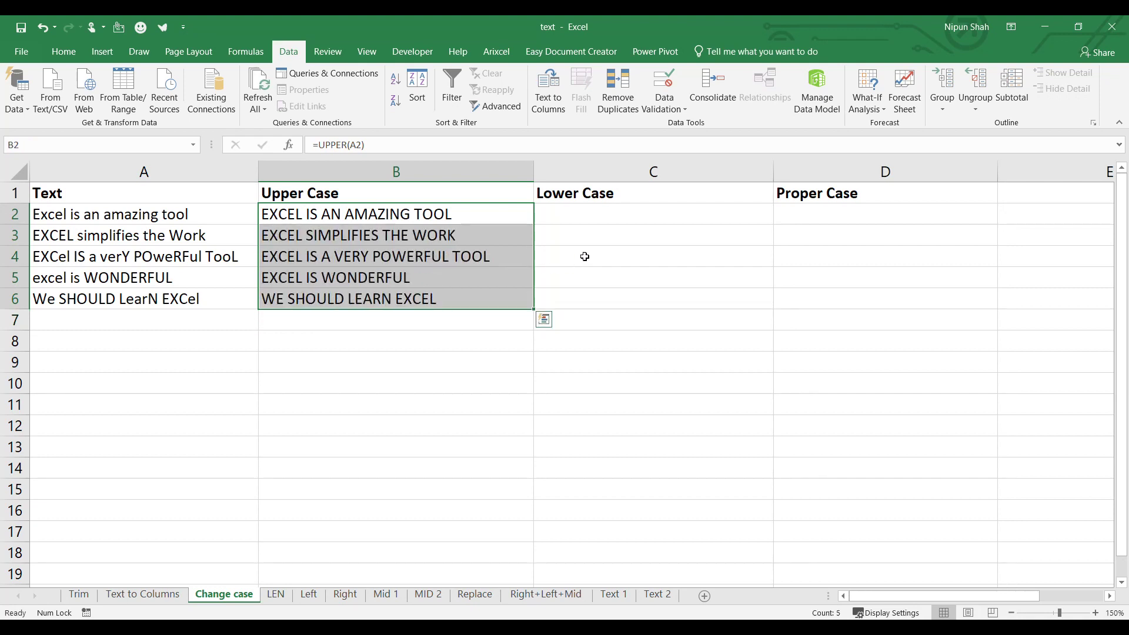
Enter the formula =LOWER(A2) in cell C2 under the Lower Case heading.
left_click(615, 217)
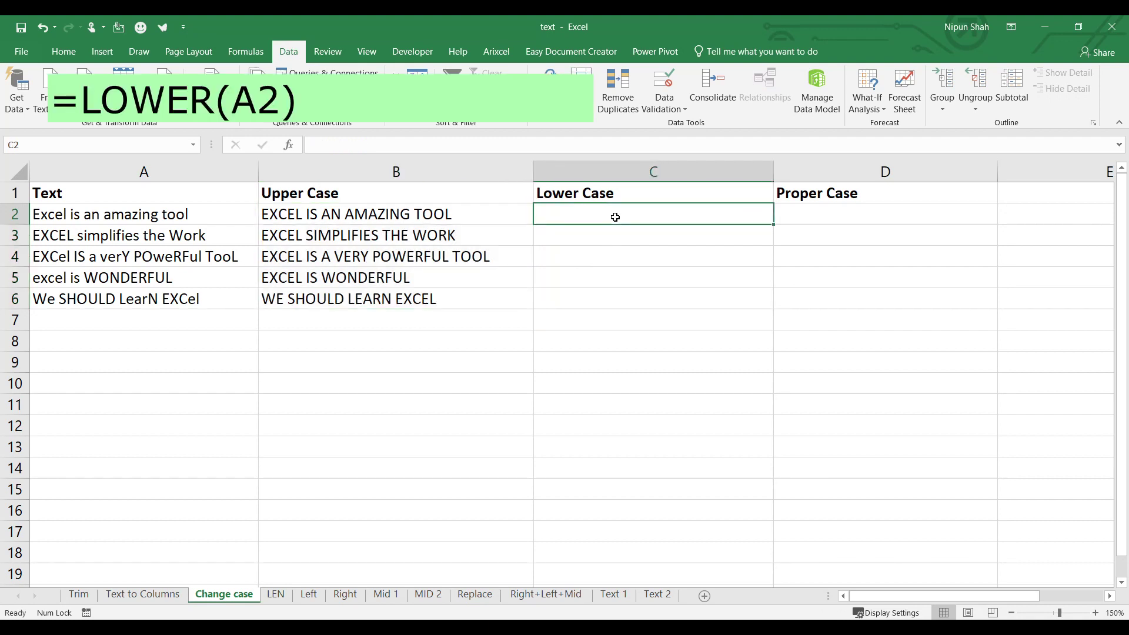
type("=lowe")
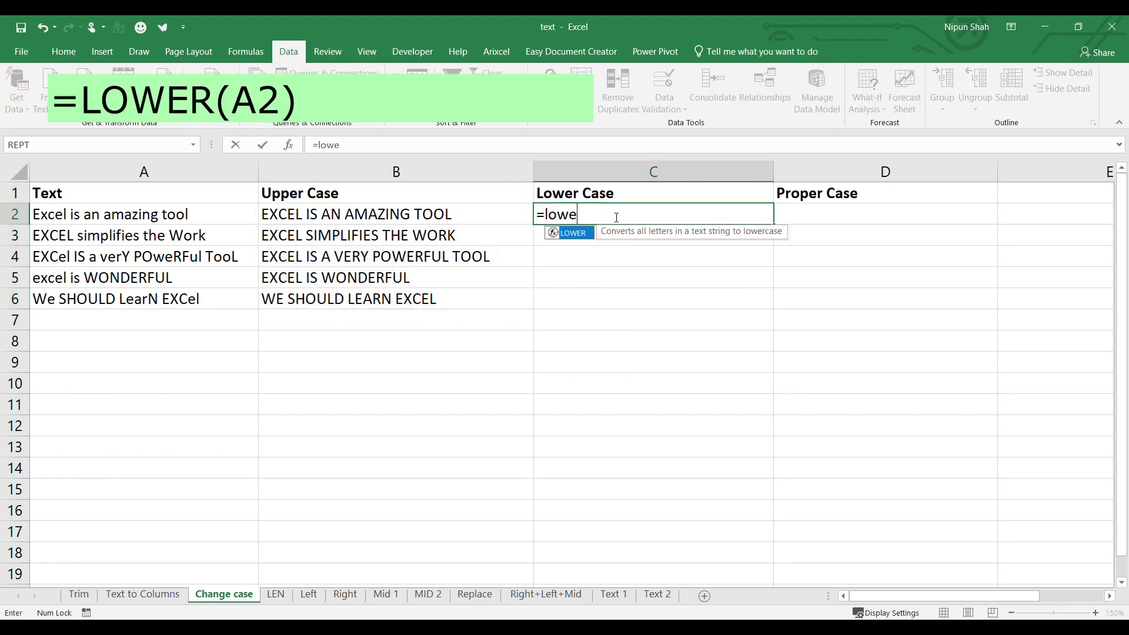
type("r(")
left_click(237, 214)
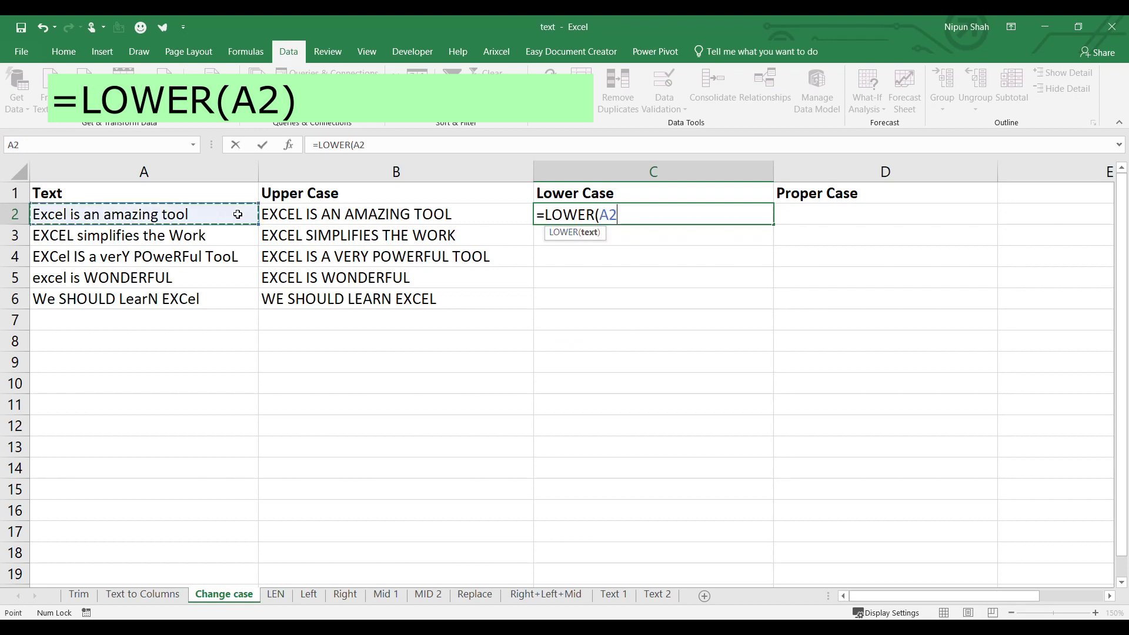
key("Return")
Fill the LOWER formula from C2 down through C6.
key("Up")
key("shift+Down")
key("shift+Down")
key("shift+Down")
key("shift+Down")
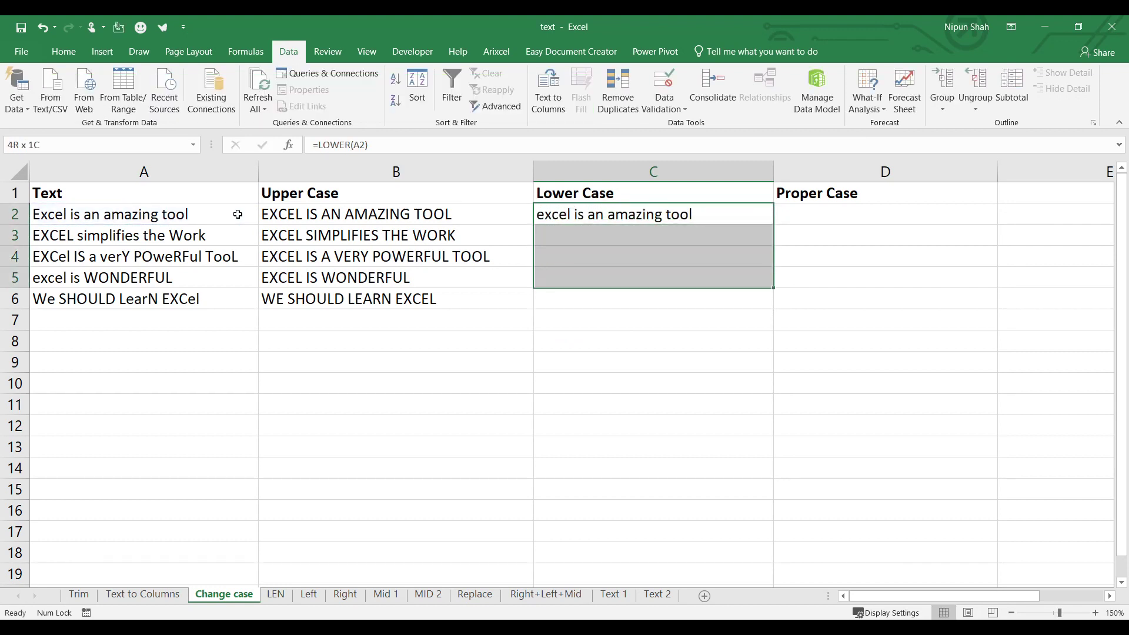
key("ctrl+d")
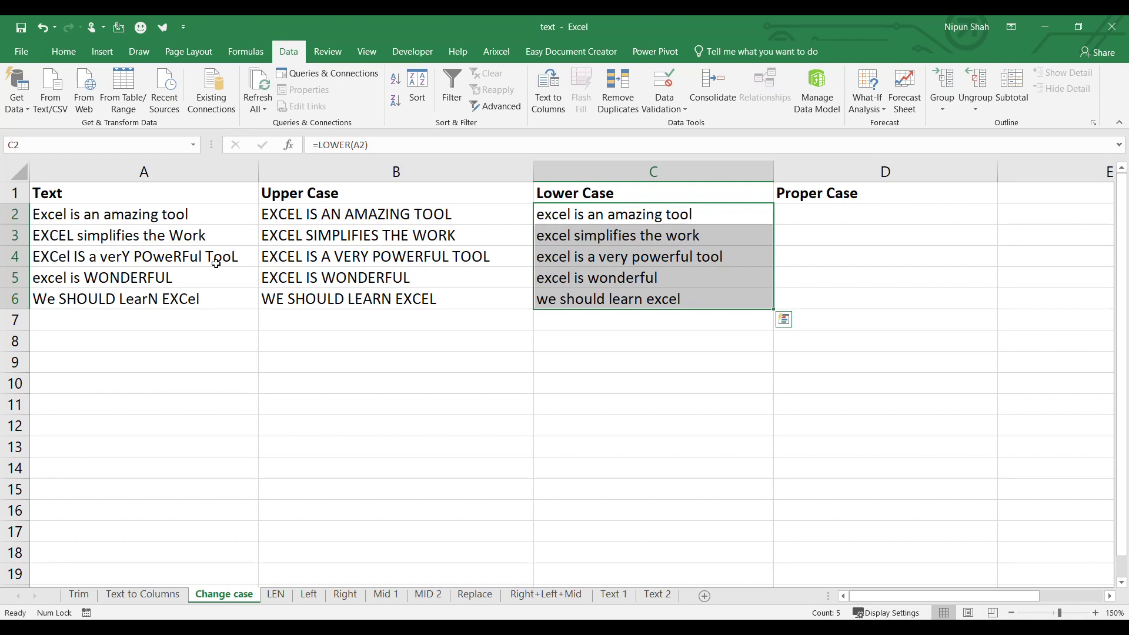
Enter the formula =PROPER(A2) in cell D2 under the Proper Case heading.
left_click(811, 213)
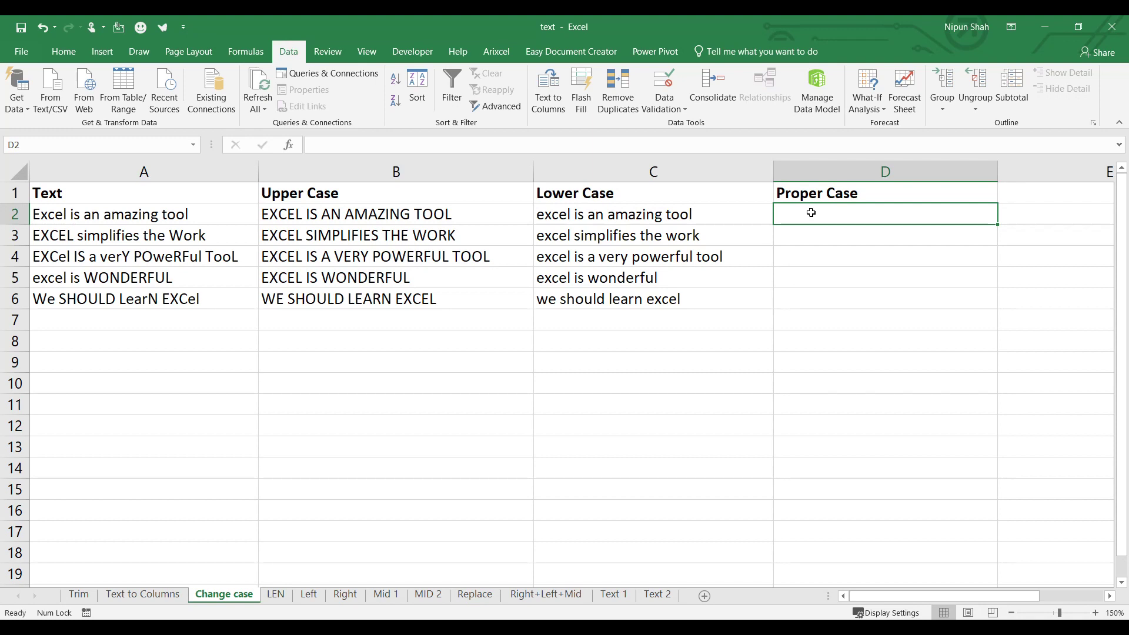
type("=pro")
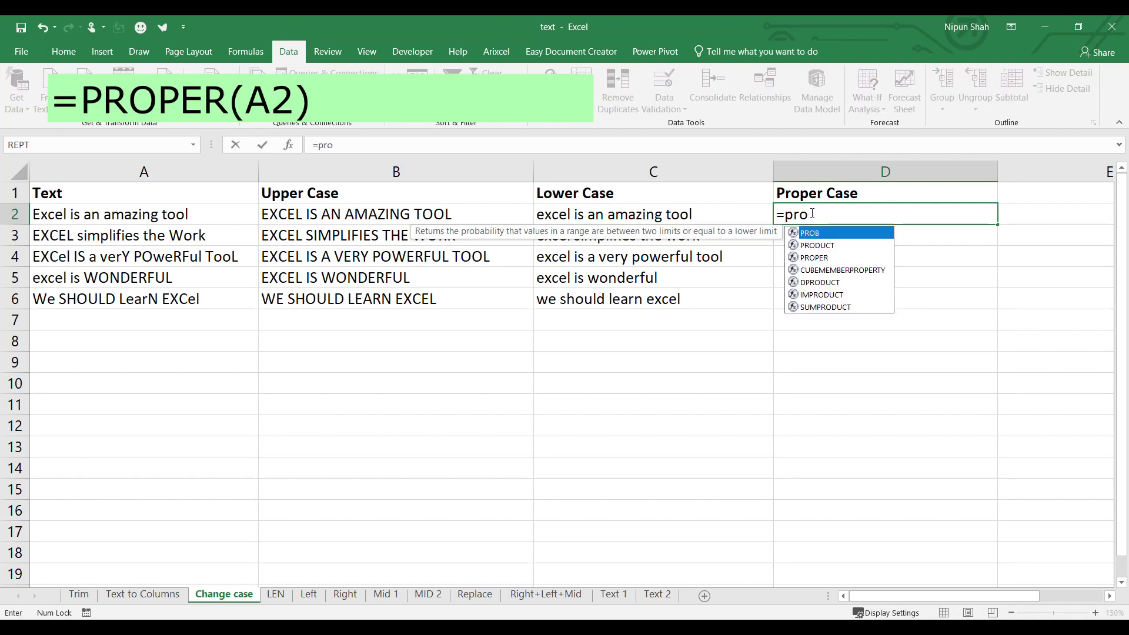
key("Down")
key("Down")
key("Tab")
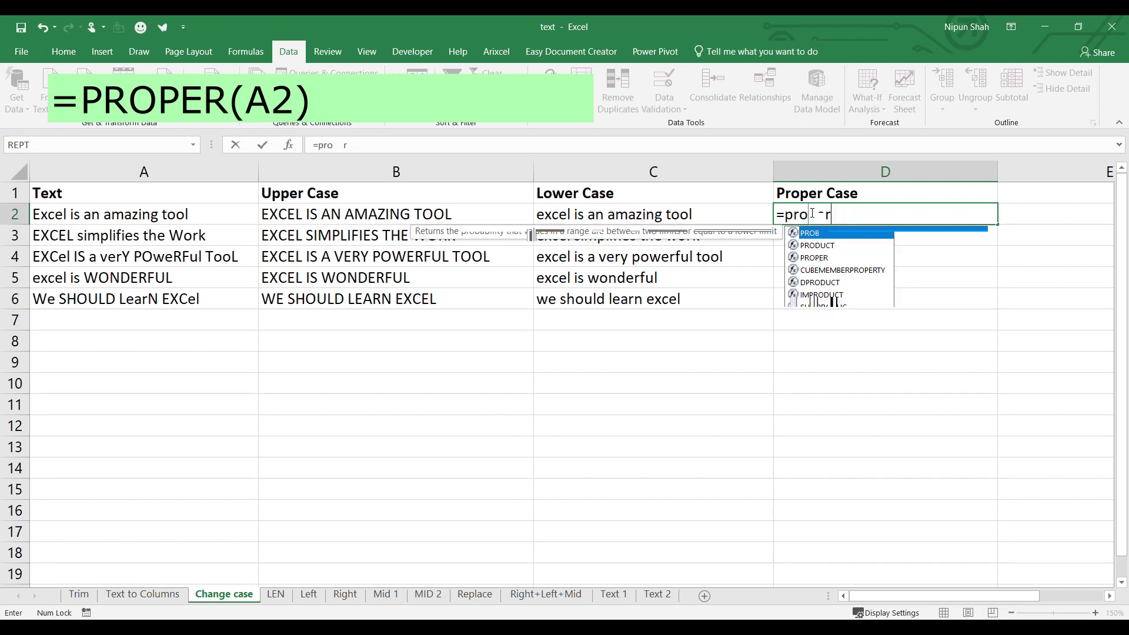
key("Down")
key("Down")
key("Tab")
left_click(183, 216)
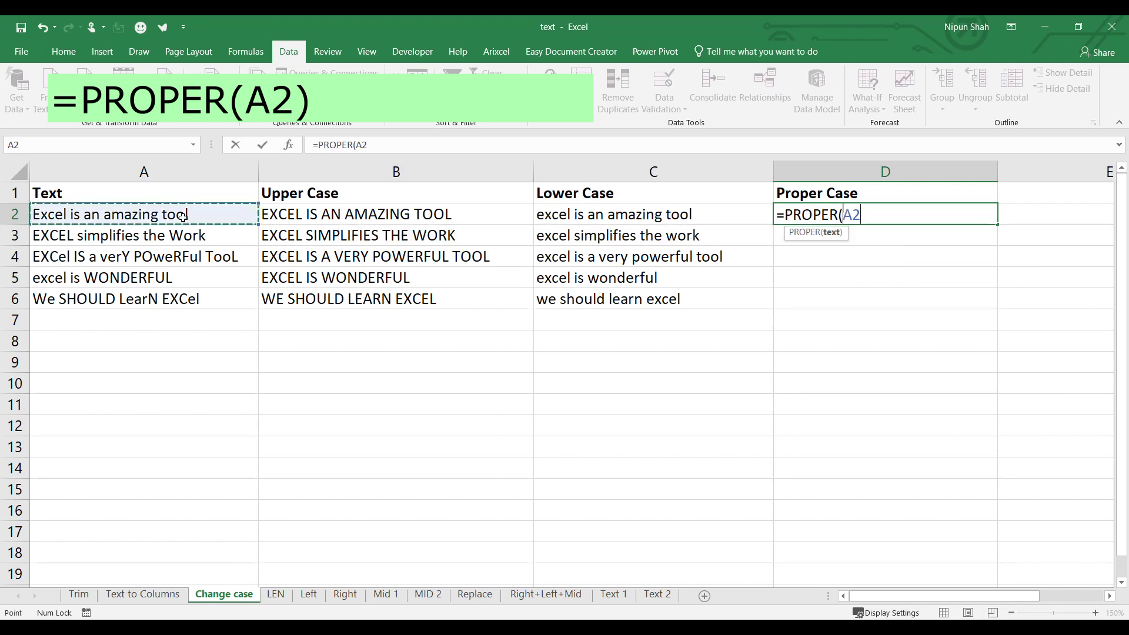
key("Return")
Fill the PROPER formula from D2 down through D6.
left_click(970, 212)
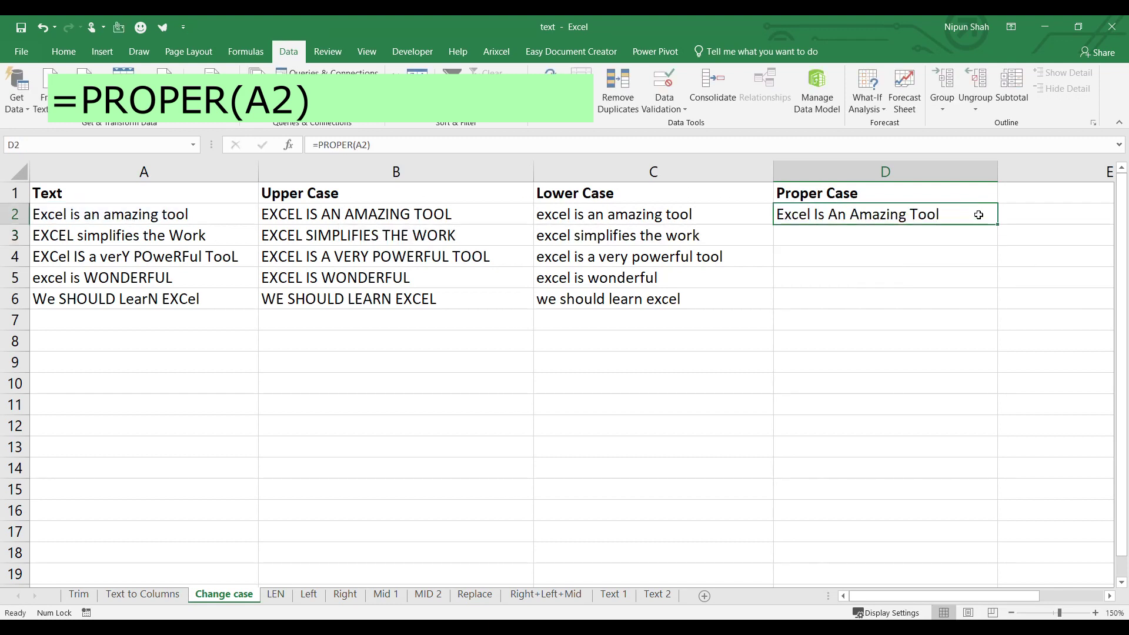
left_click_drag(998, 224, 993, 300)
left_click(854, 235)
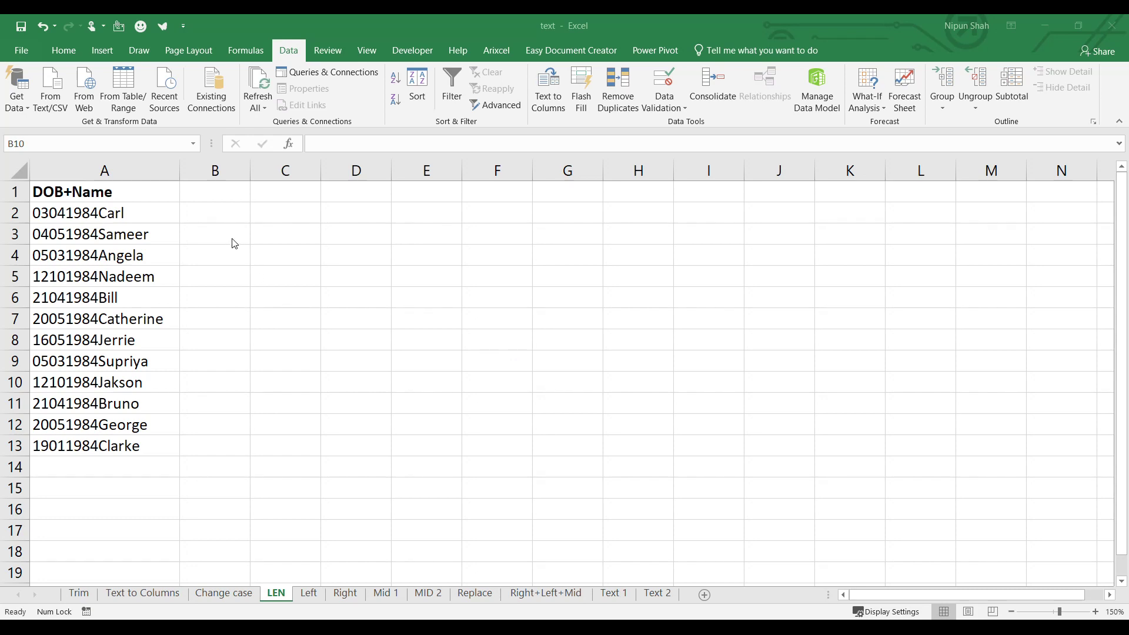
Add the heading Length in cell B1 of the LEN sheet.
left_click(224, 191)
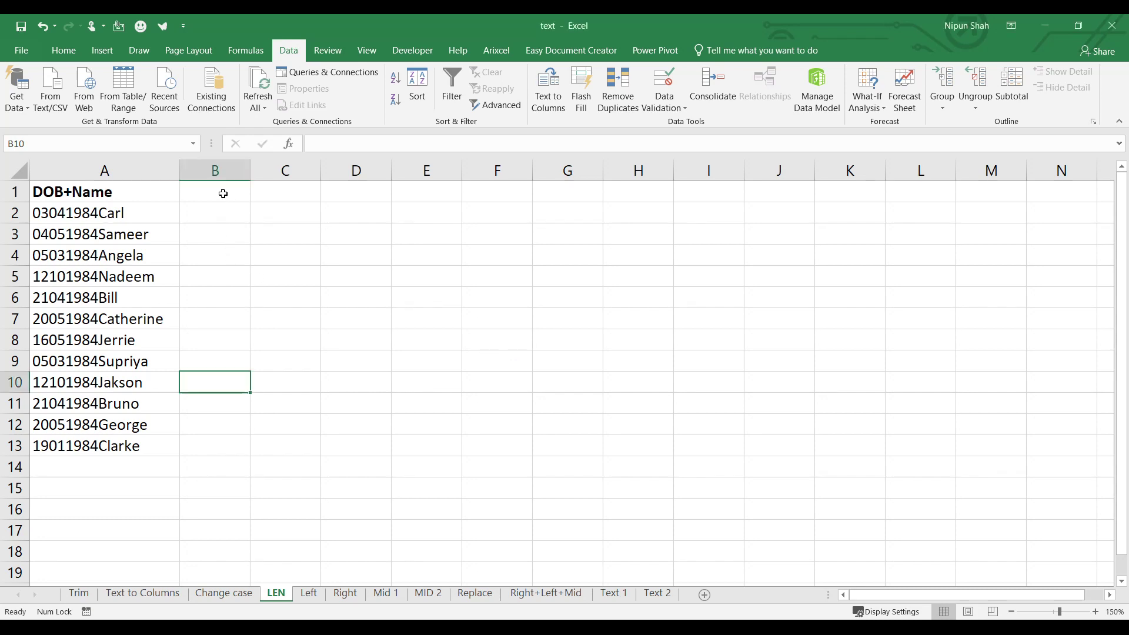
type("Length")
key("Return")
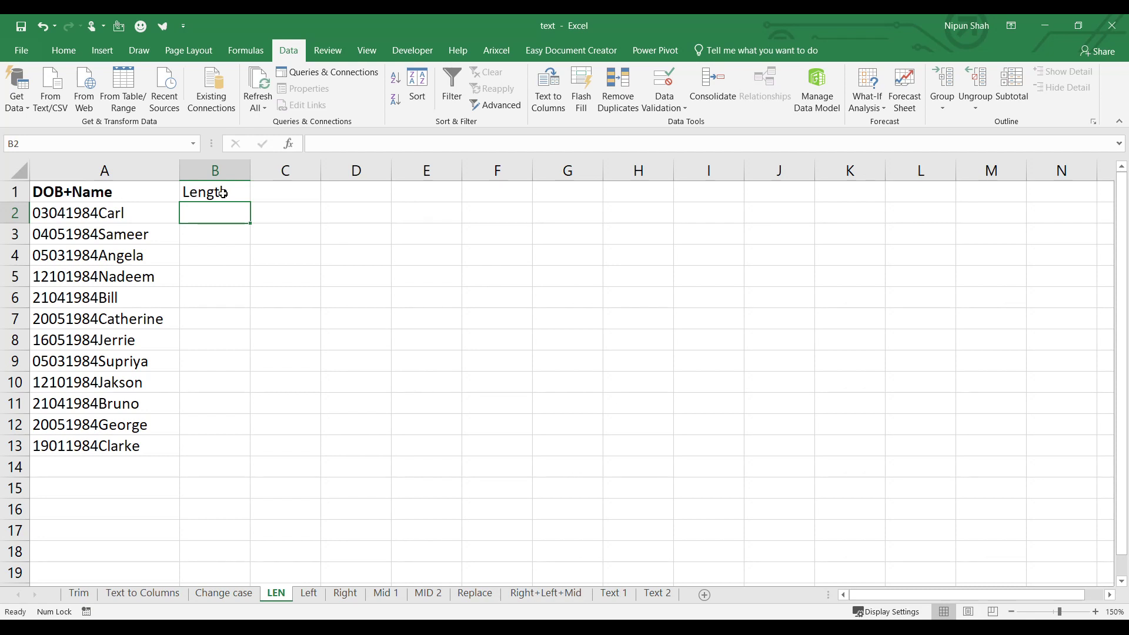
Enter the formula =LEN(A2) in cell B2 to count the characters in A2.
type("=")
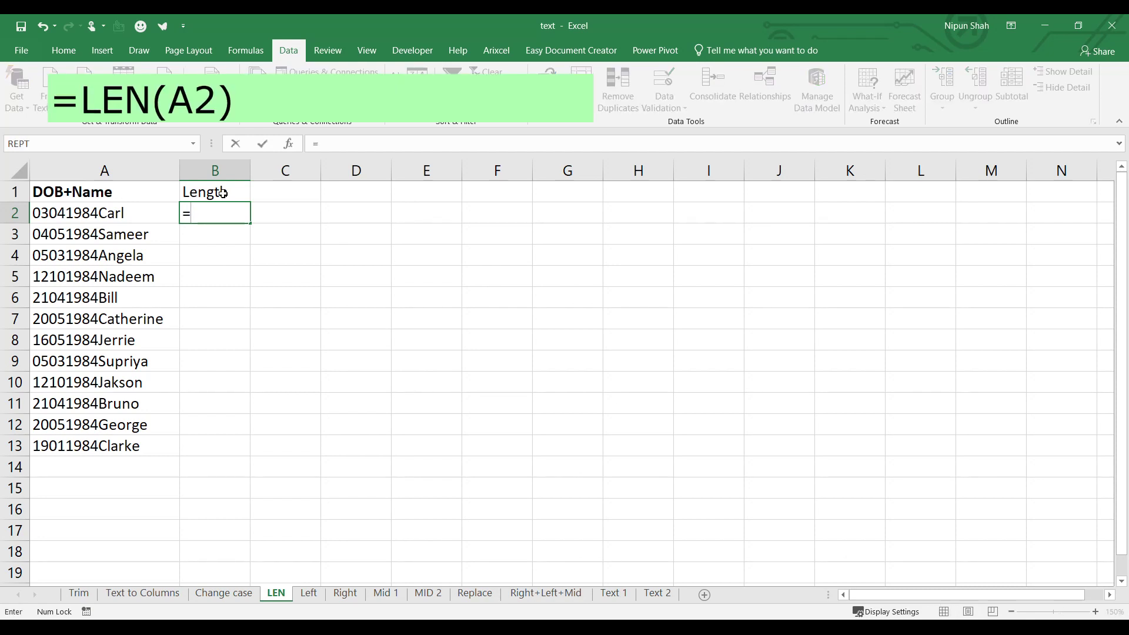
type("len")
key("Tab")
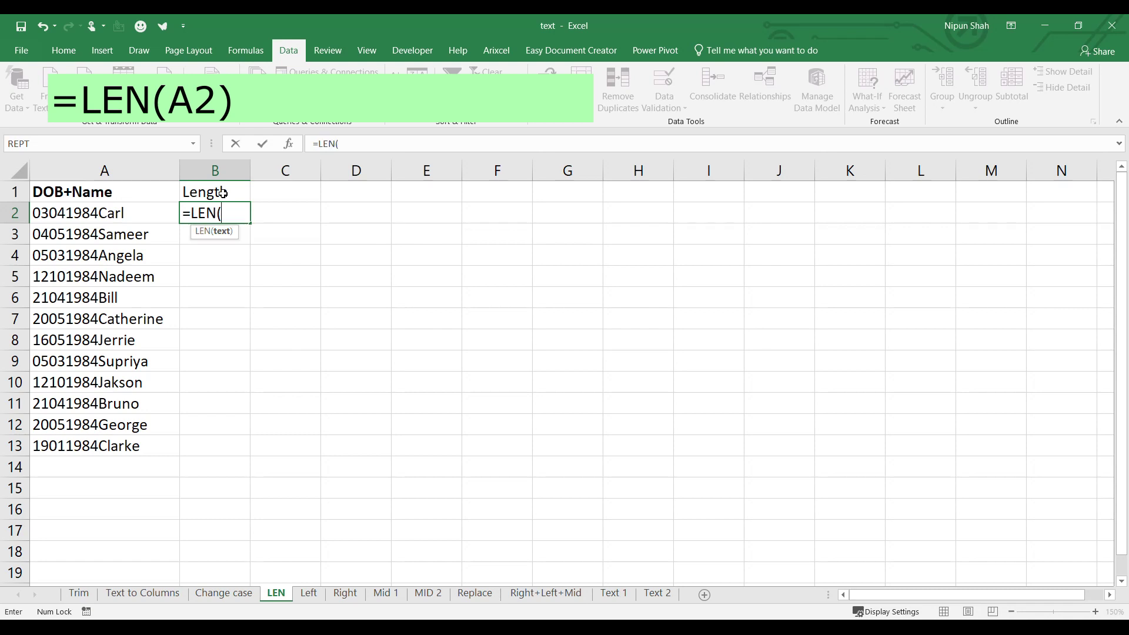
key("Left")
key("Return")
key("Up")
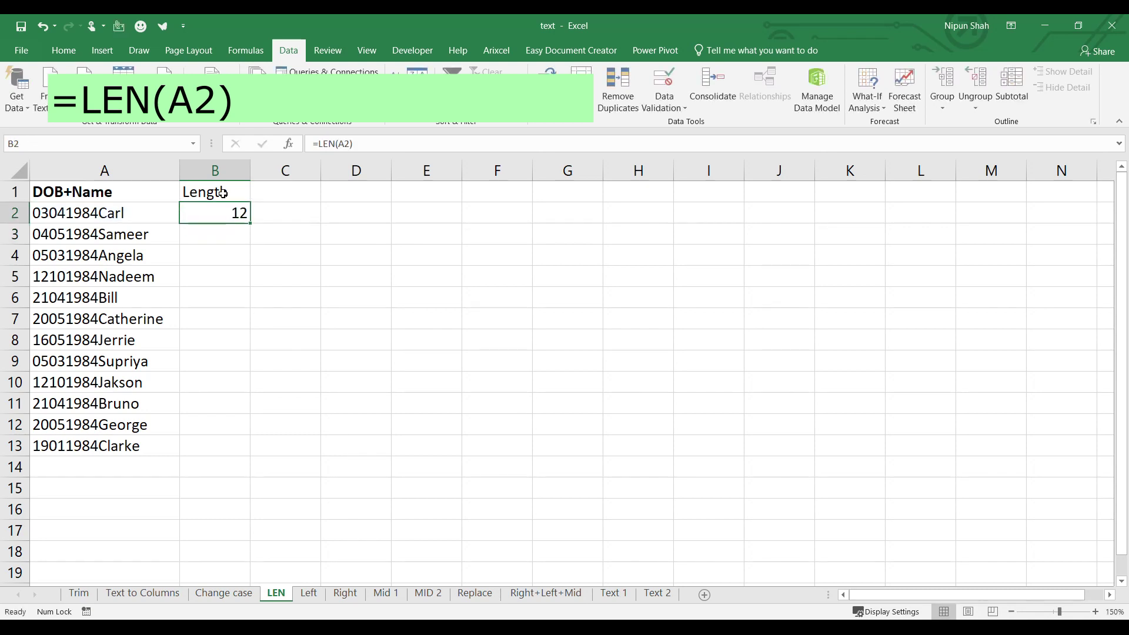
Fill the LEN formula from B2 down through B13.
key("shift+Down")
key("shift+Down")
key("shift+Down")
key("shift+Down")
key("shift+Down")
key("shift+Down")
key("shift+Down")
key("shift+Down")
key("shift+Down")
key("shift+Down")
key("shift+Down")
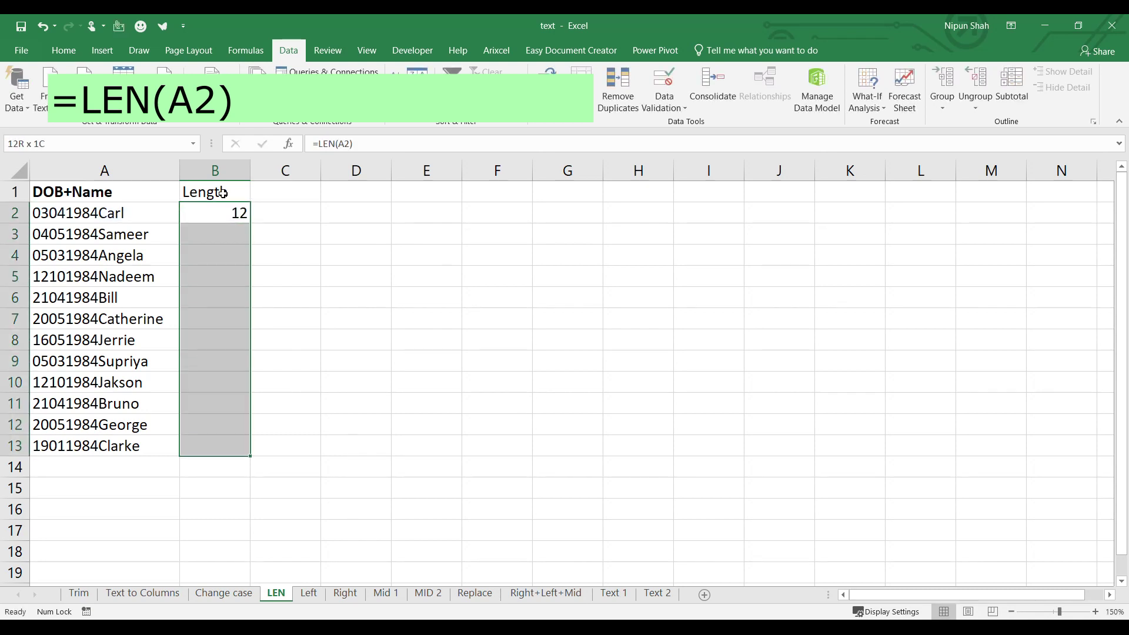
key("ctrl+d")
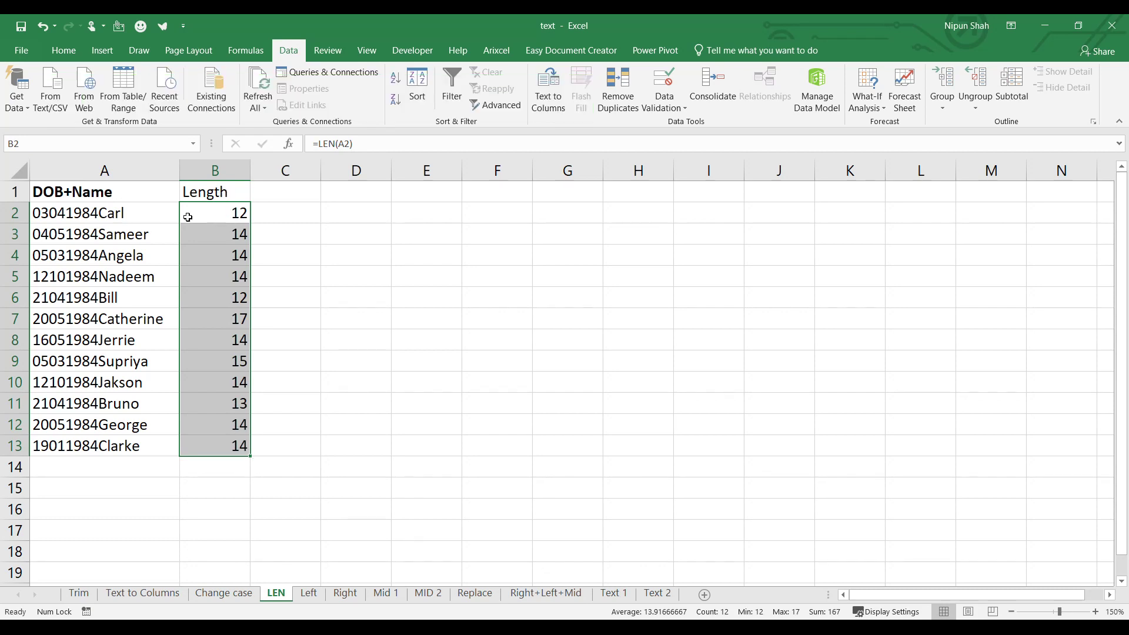
left_click(163, 212)
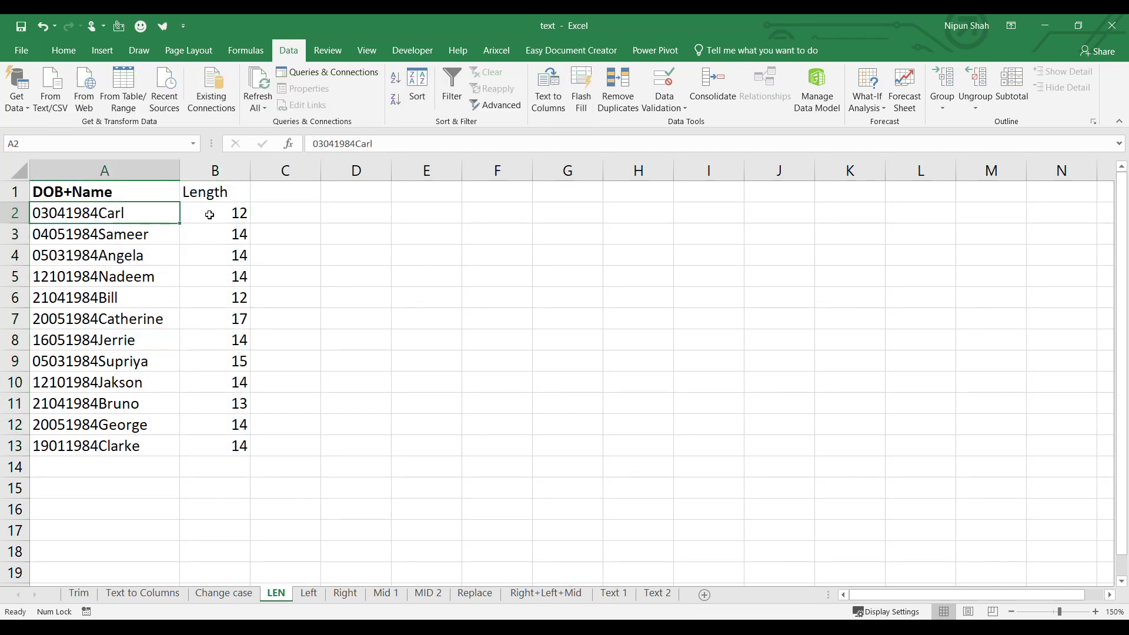
left_click(209, 214)
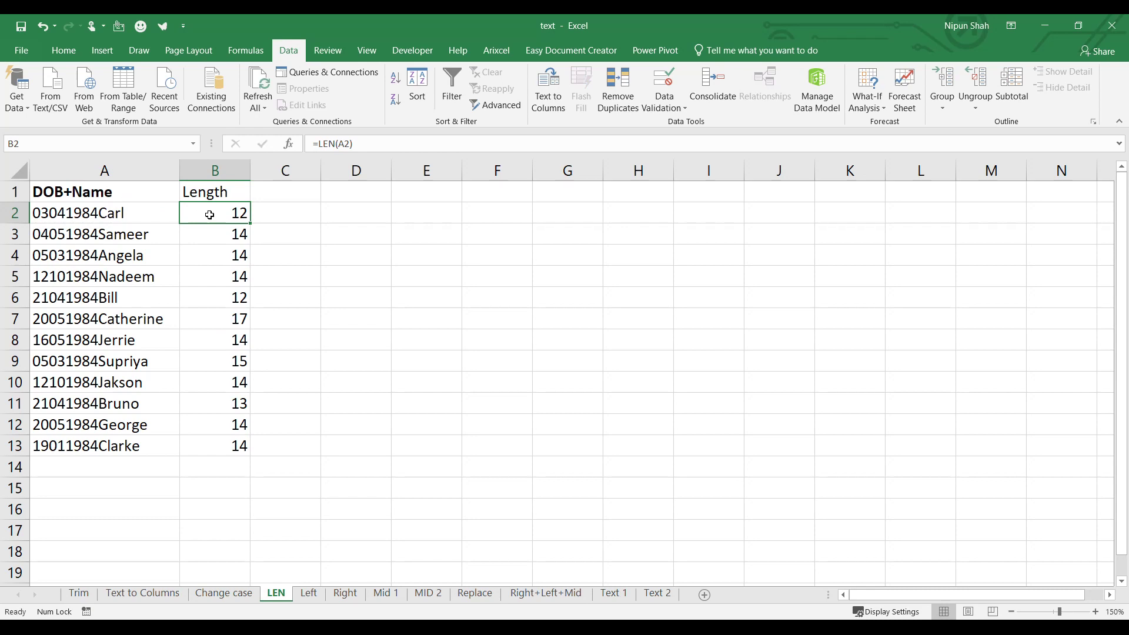
left_click(154, 233)
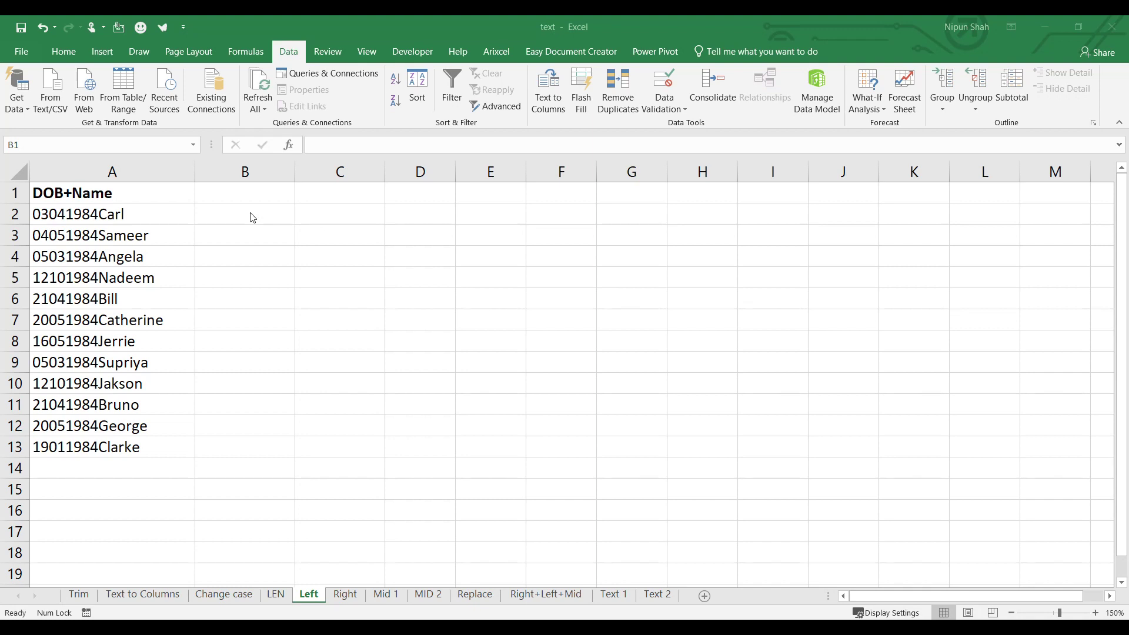
Add the heading DOB in cell B1 of the Left sheet, beside the DOB+Name column.
left_click(257, 192)
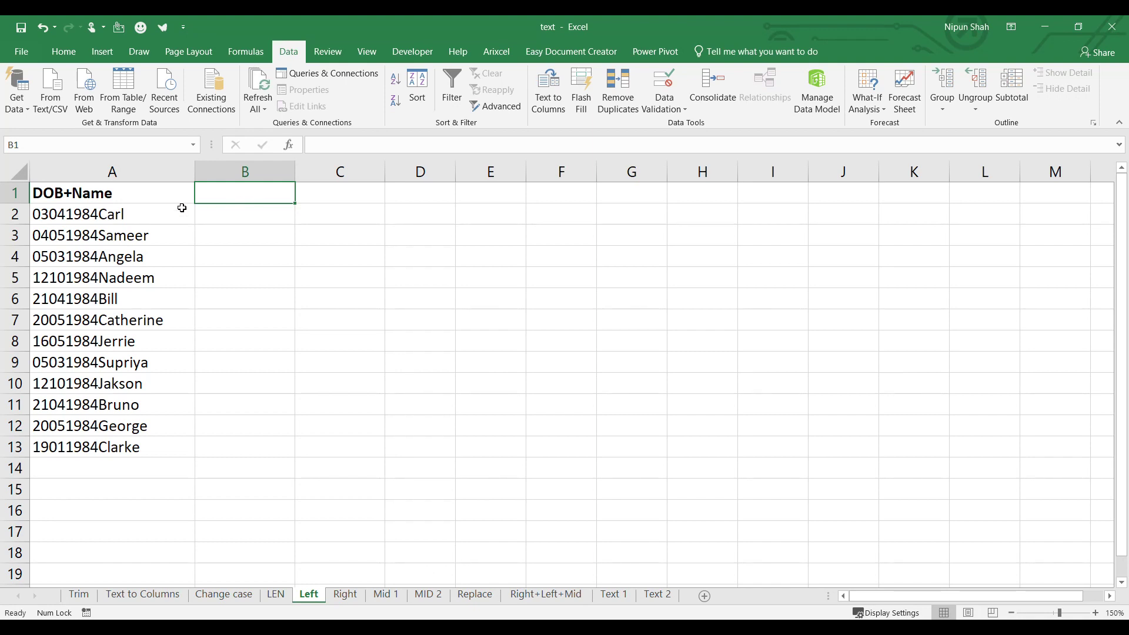
left_click_drag(147, 193, 127, 447)
mouse_move(132, 215)
left_mouse_down()
mouse_move(133, 235)
mouse_move(134, 218)
left_mouse_up()
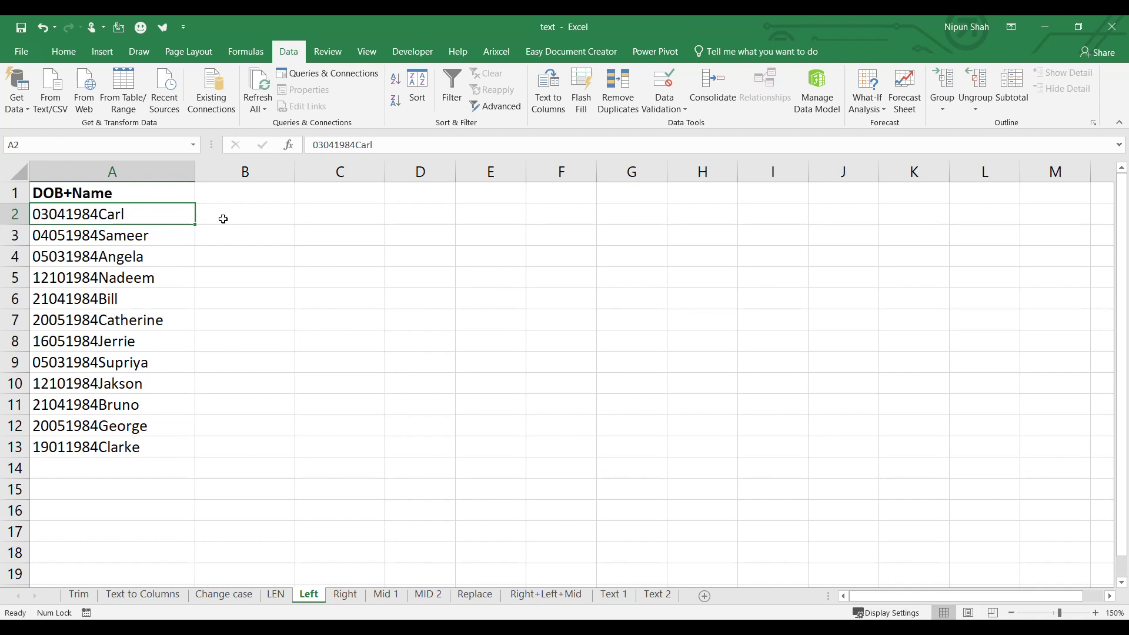
left_click(268, 193)
type("DOB")
key("Return")
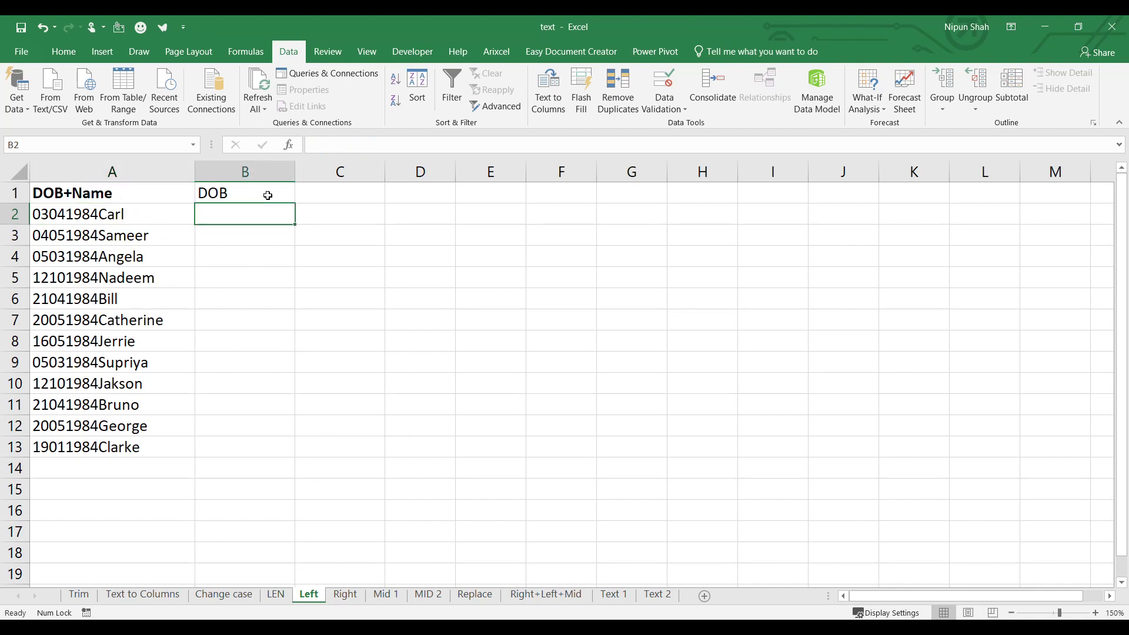
Enter the formula =LEFT(A2,8) in cell B2 to extract the first eight characters of A2.
type("=left")
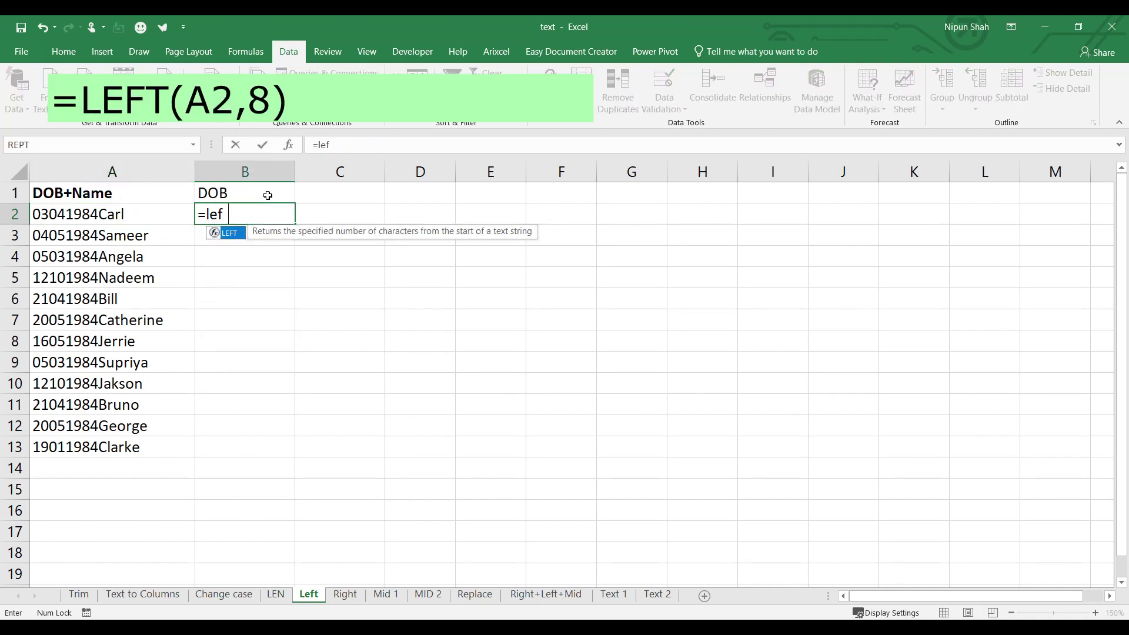
key("Tab")
key("Left")
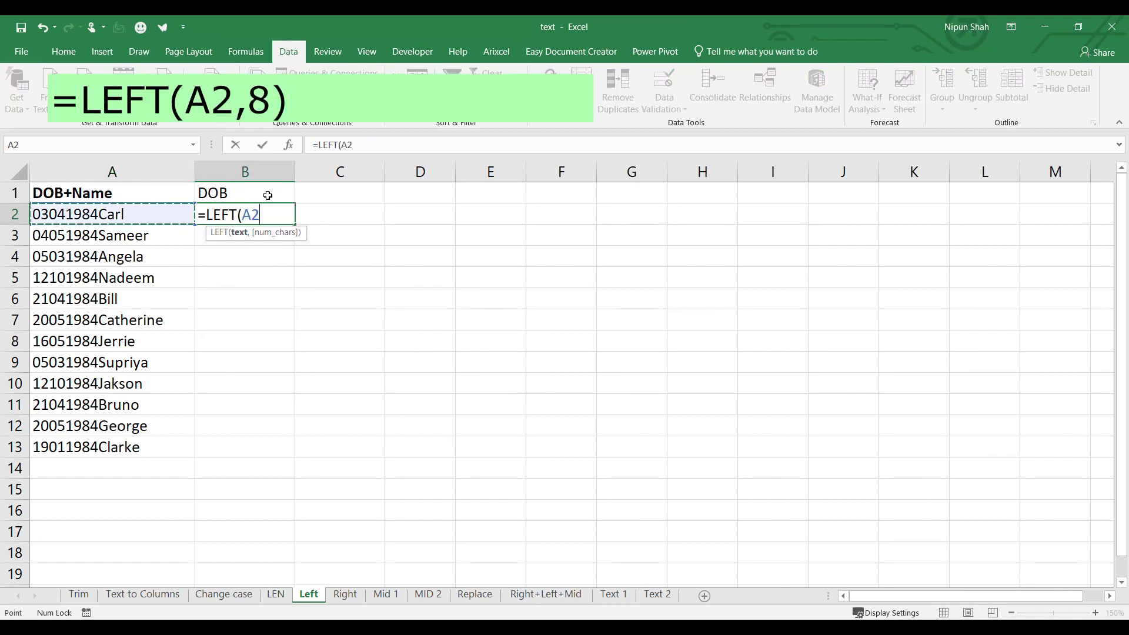
type(",8")
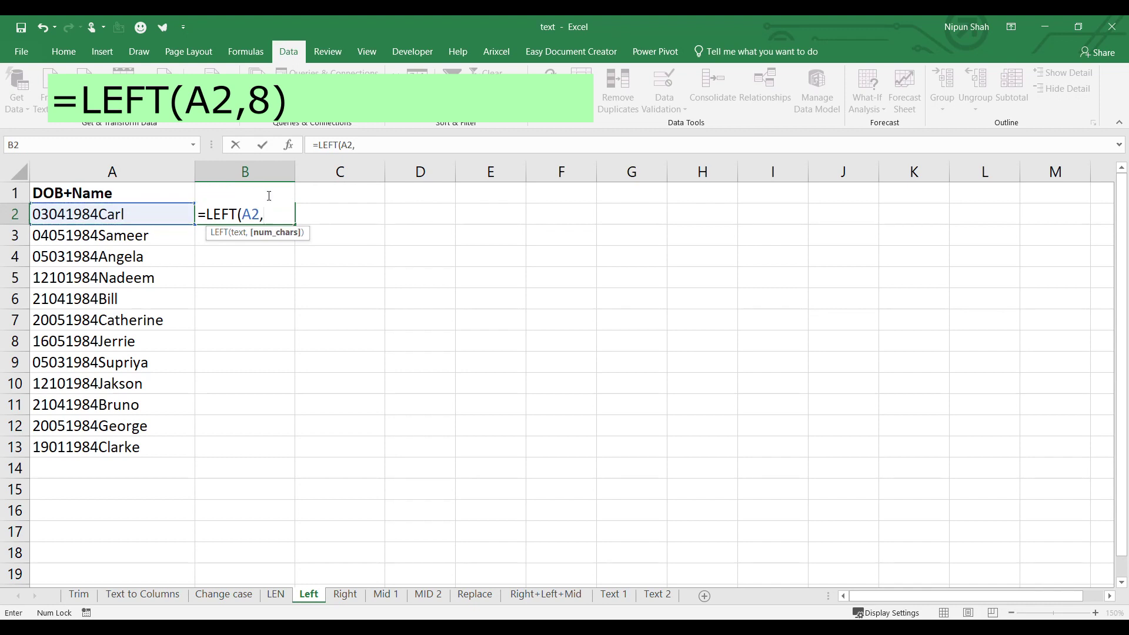
key("Return")
key("Up")
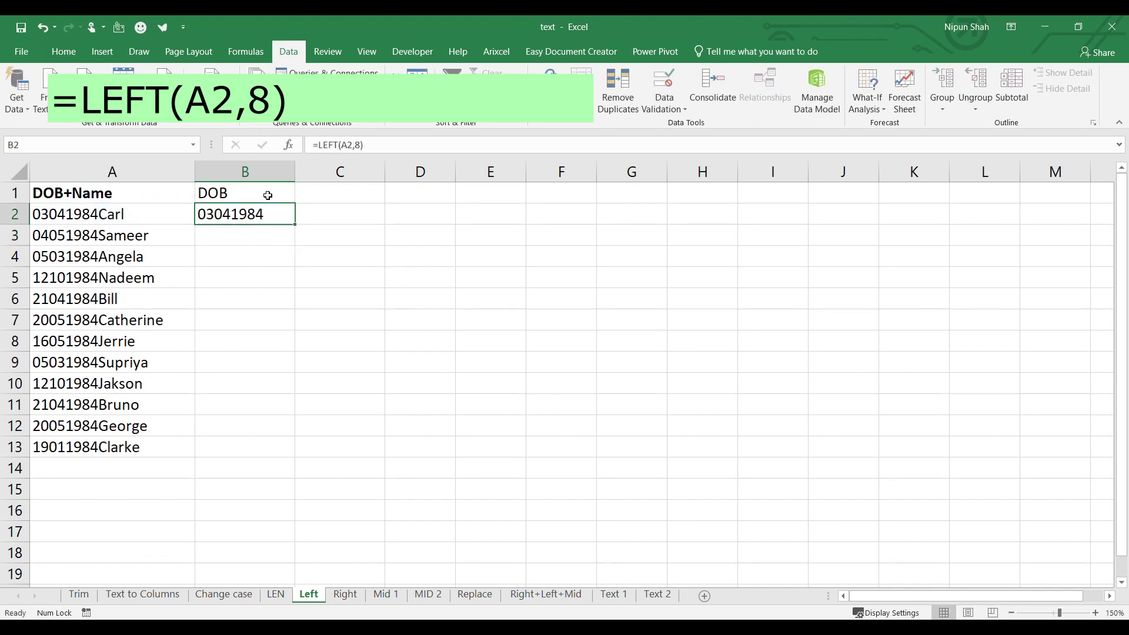
Fill the LEFT formula from B2 down through B13.
key("shift+Down")
key("shift+Down")
key("shift+Down")
key("shift+Down")
key("shift+Down")
key("shift+Down")
key("shift+Down")
key("shift+Down")
key("shift+Down")
key("shift+Down")
key("shift+Down")
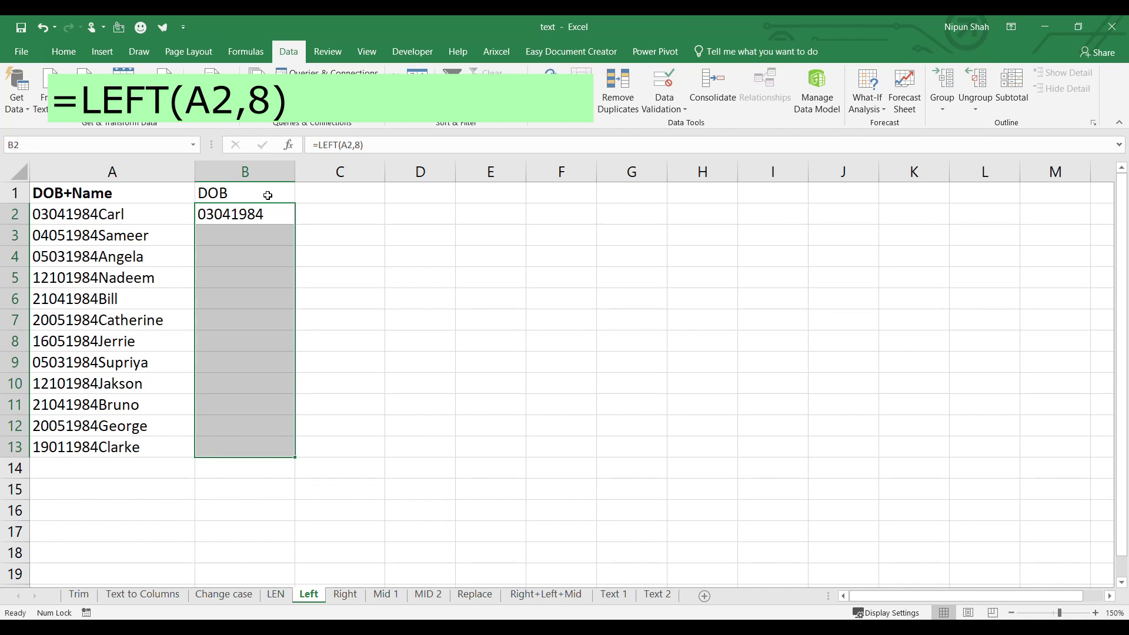
key("ctrl+d")
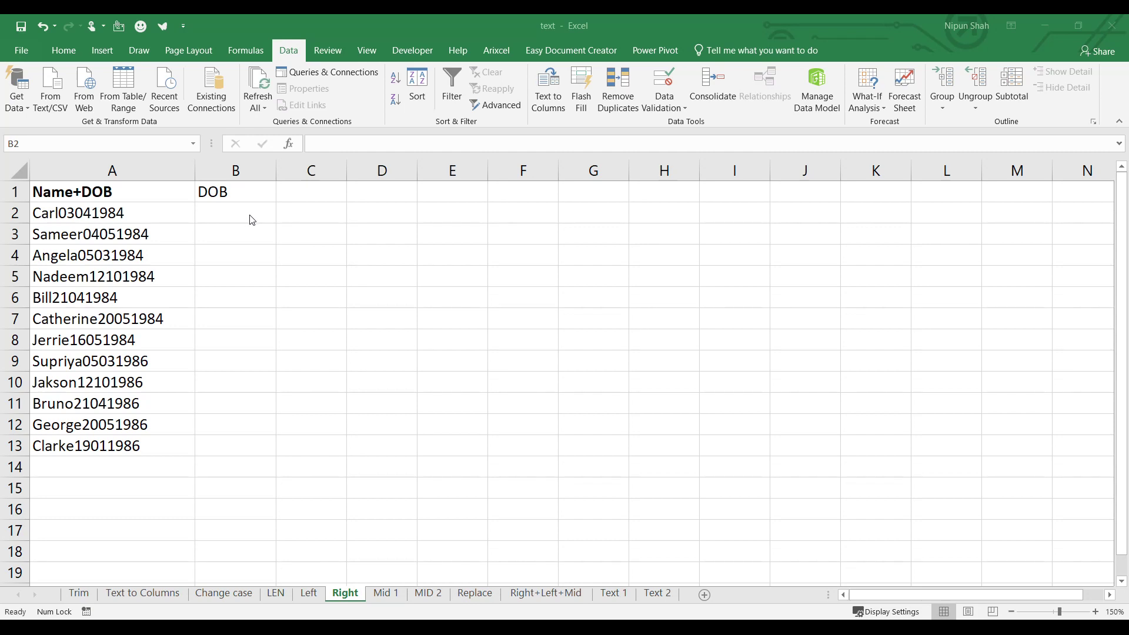
Enter the formula =RIGHT(A2,8) in cell B2 of the Right sheet to extract the last eight characters of A2.
left_click(251, 220)
left_click(176, 214)
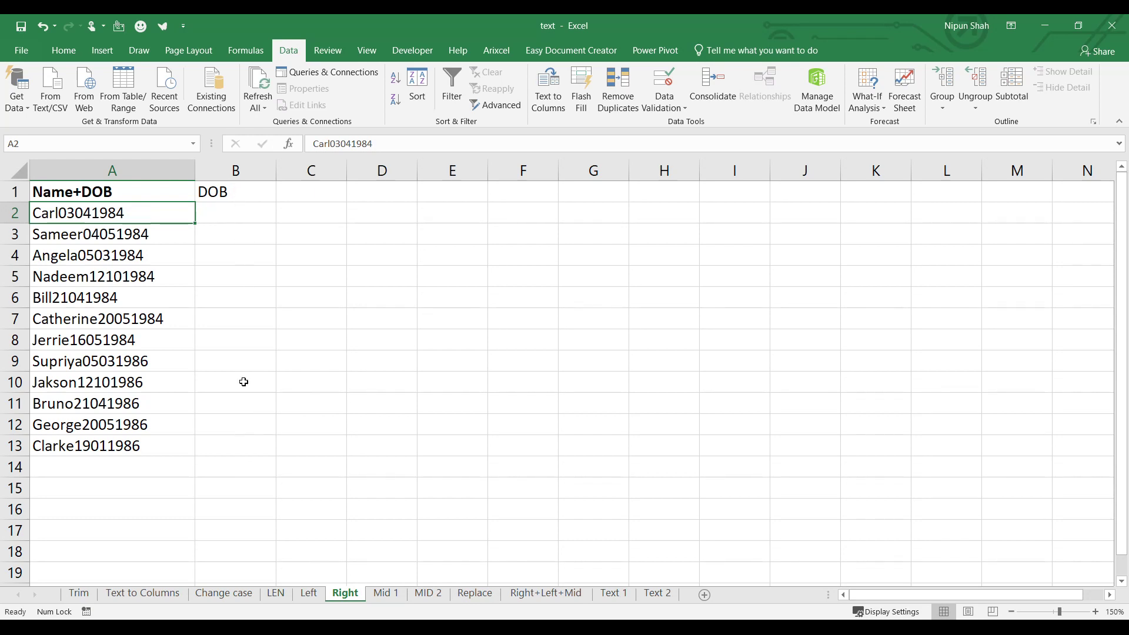
left_click(251, 212)
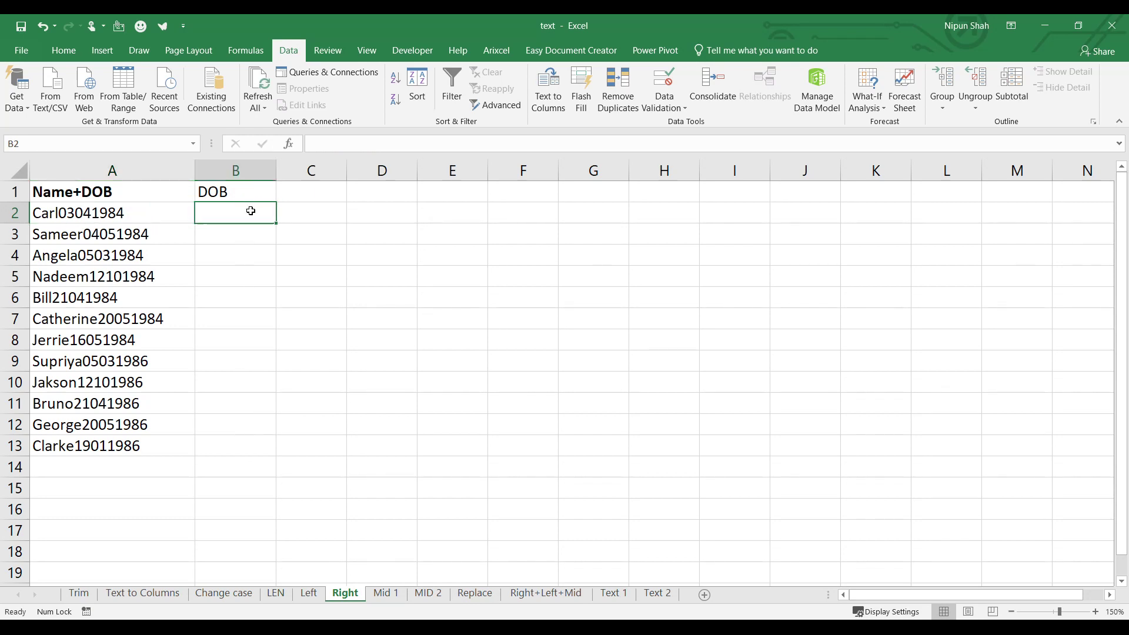
type("=right")
key("Tab")
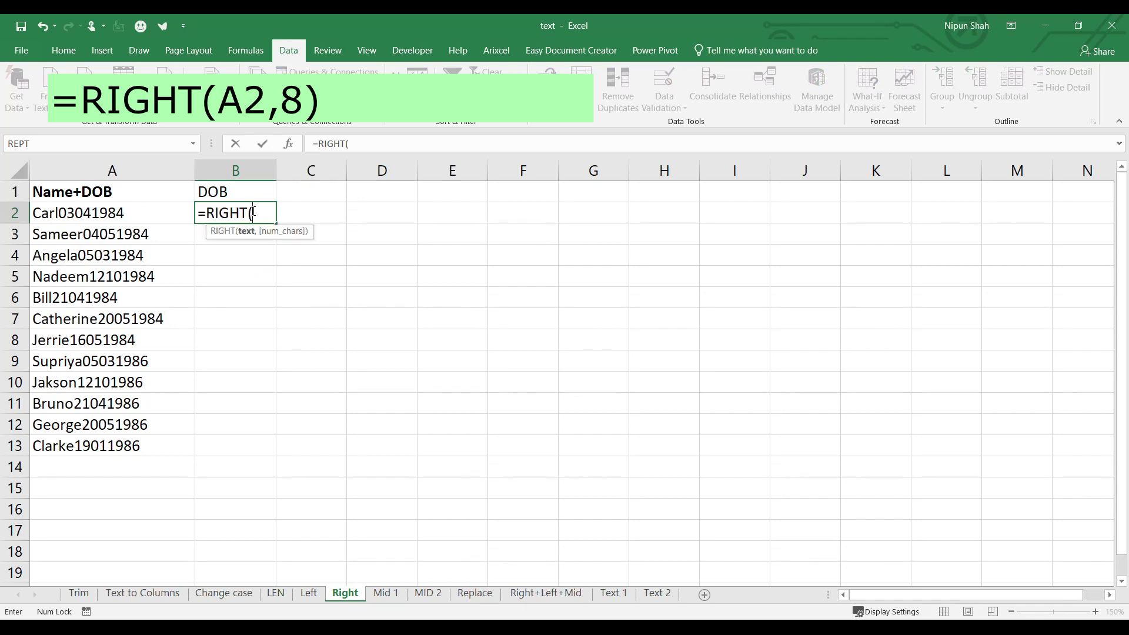
key("Left")
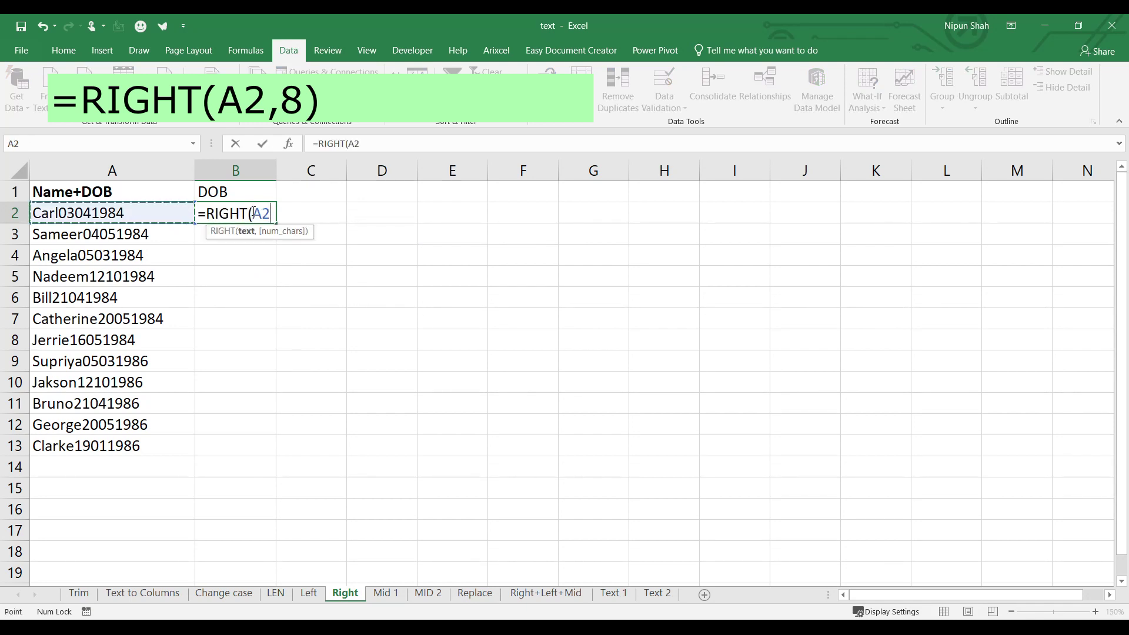
type(",")
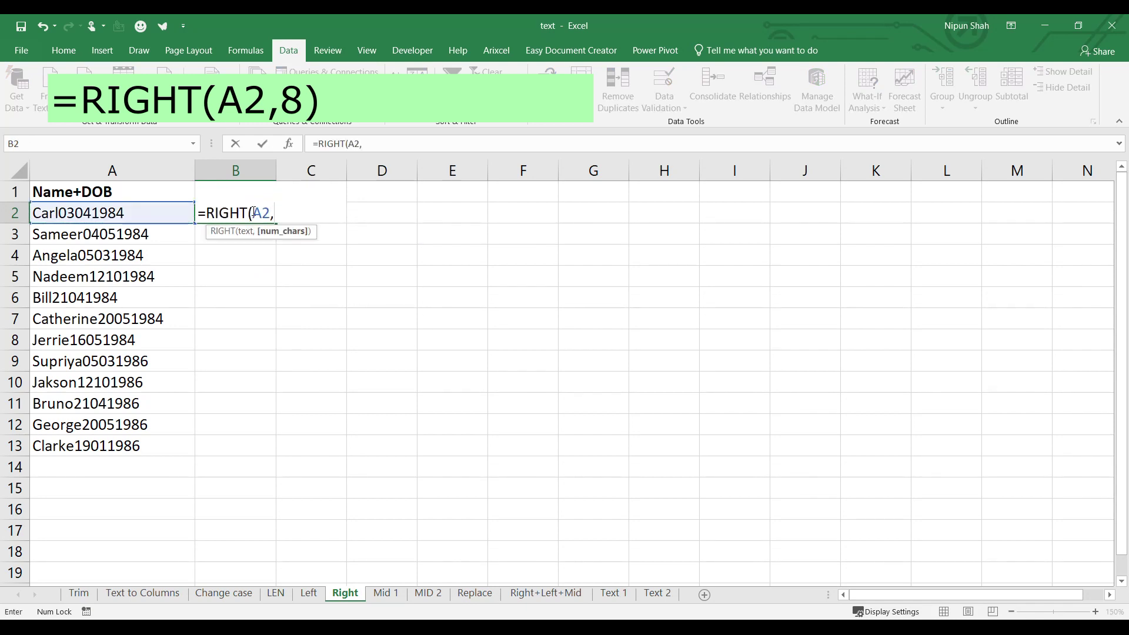
type("8)")
key("Return")
Fill the RIGHT formula from B2 down through B13.
left_click(253, 213)
key("shift+Down")
key("shift+Down")
key("shift+Down")
key("shift+Down")
key("shift+Down")
key("shift+Down")
key("shift+Down")
key("shift+Down")
key("shift+Down")
key("shift+Down")
key("shift+Down")
key("shift+Down")
key("shift+Up")
key("ctrl+d")
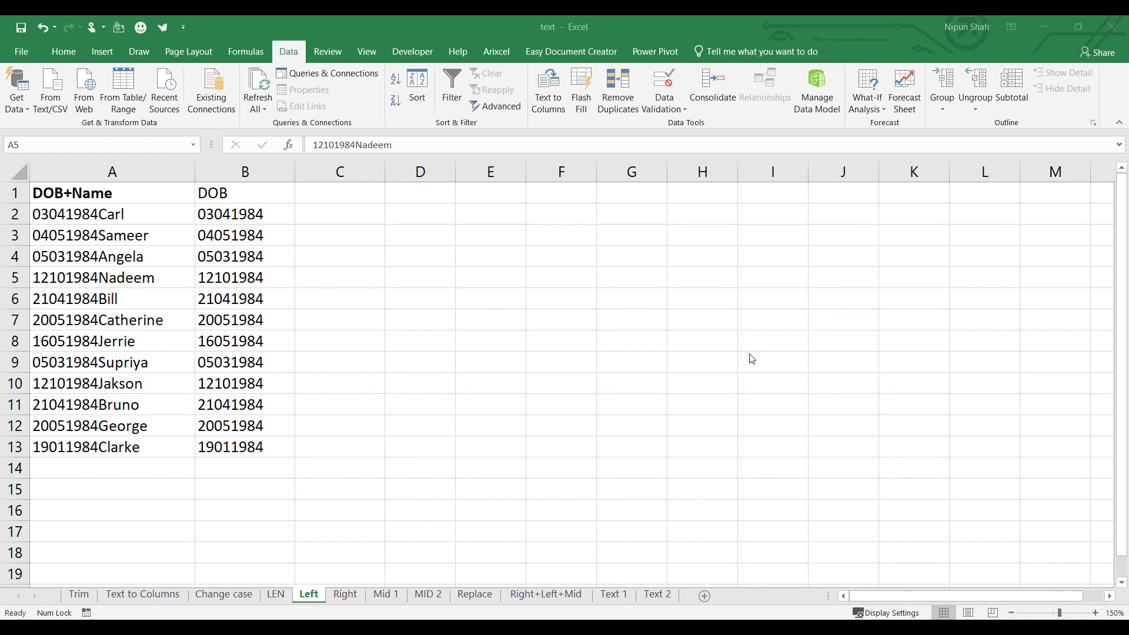
Add the column header Name in cell C1 of the Left sheet.
left_click(92, 212)
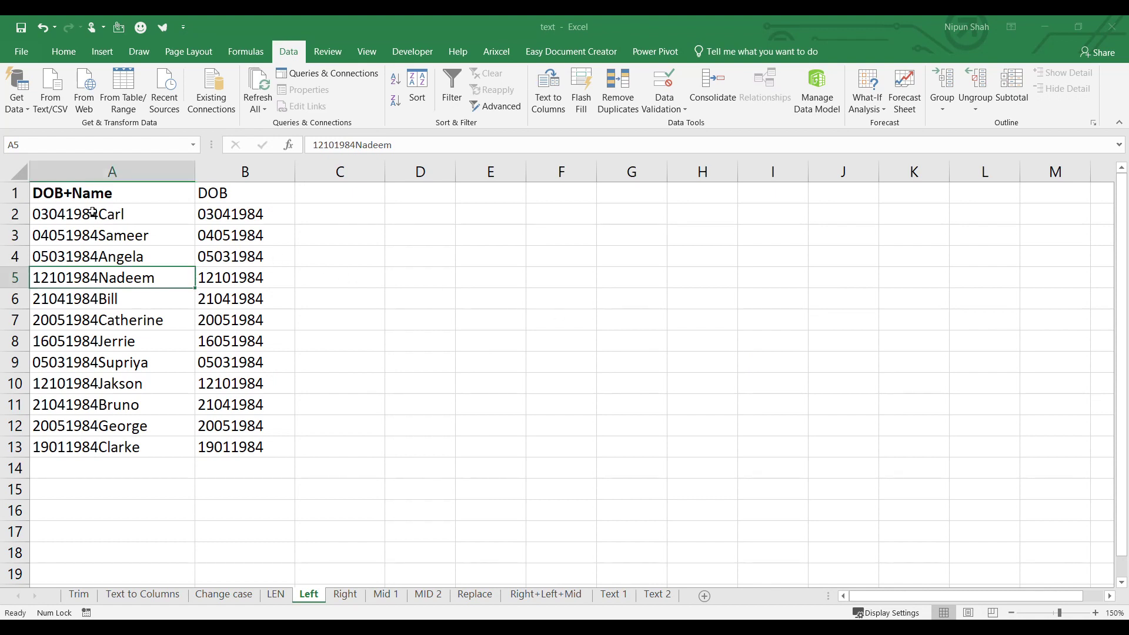
left_click(164, 214)
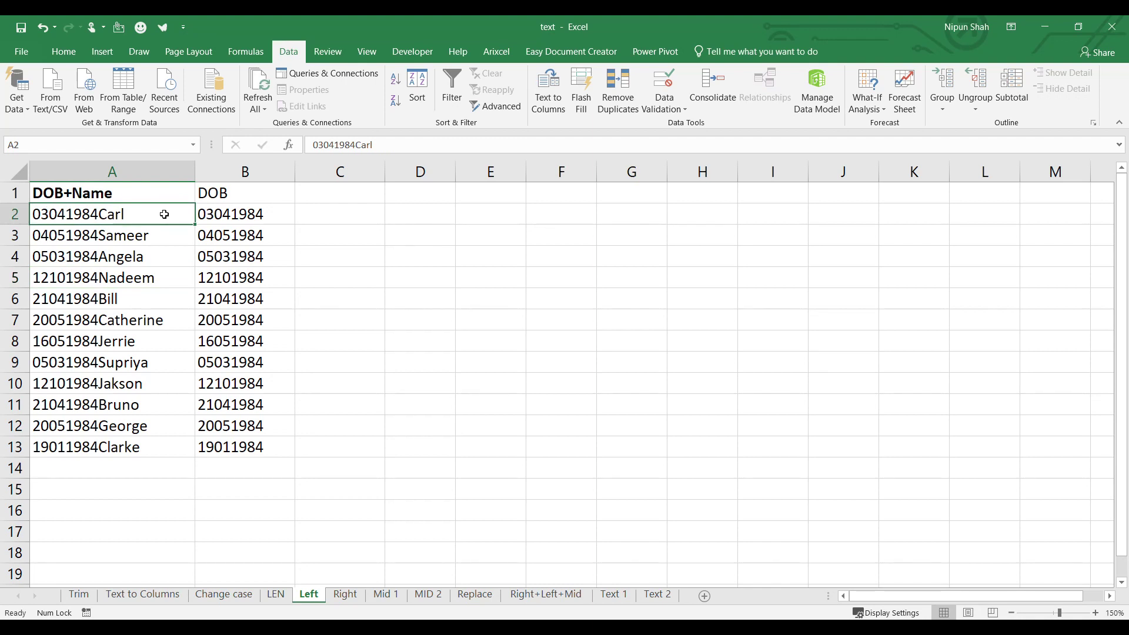
left_click(251, 206)
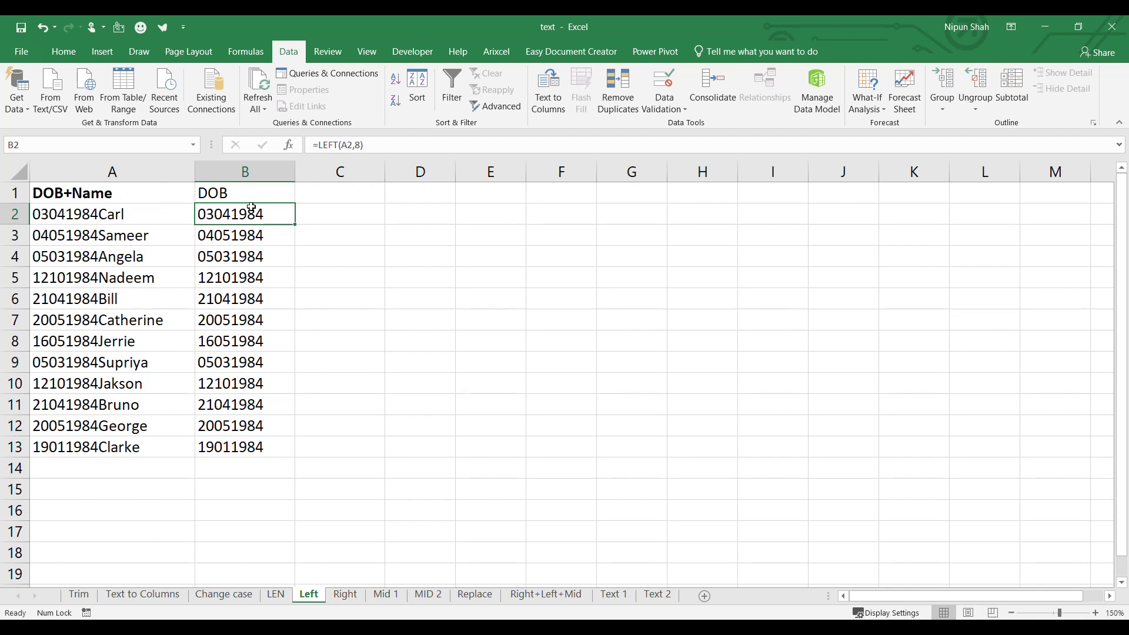
left_click(340, 194)
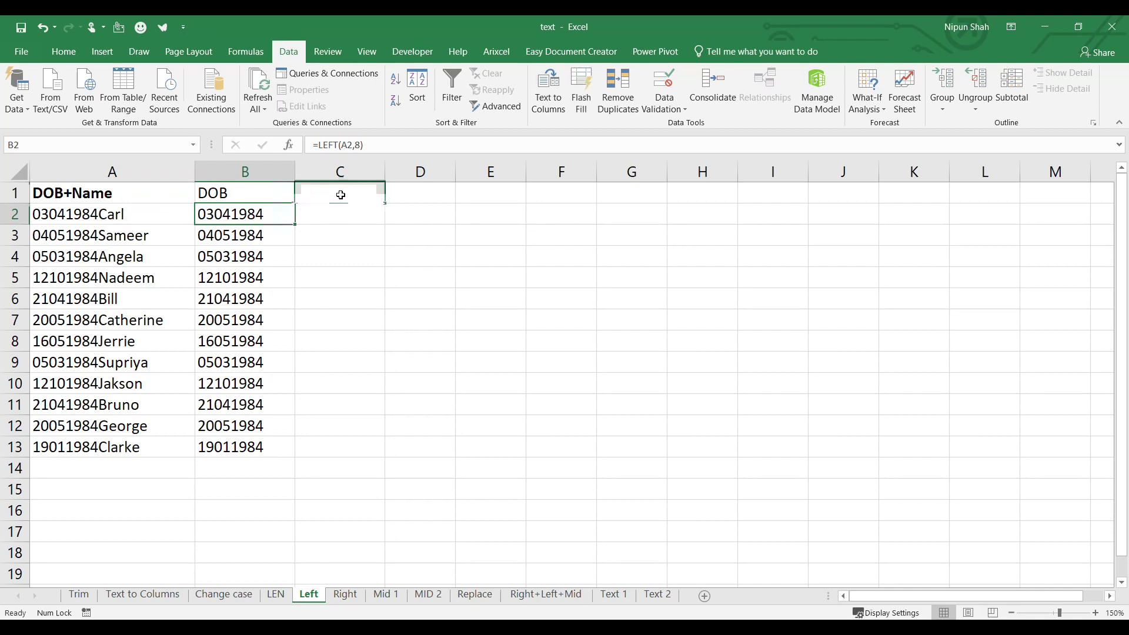
type("Name")
key("Return")
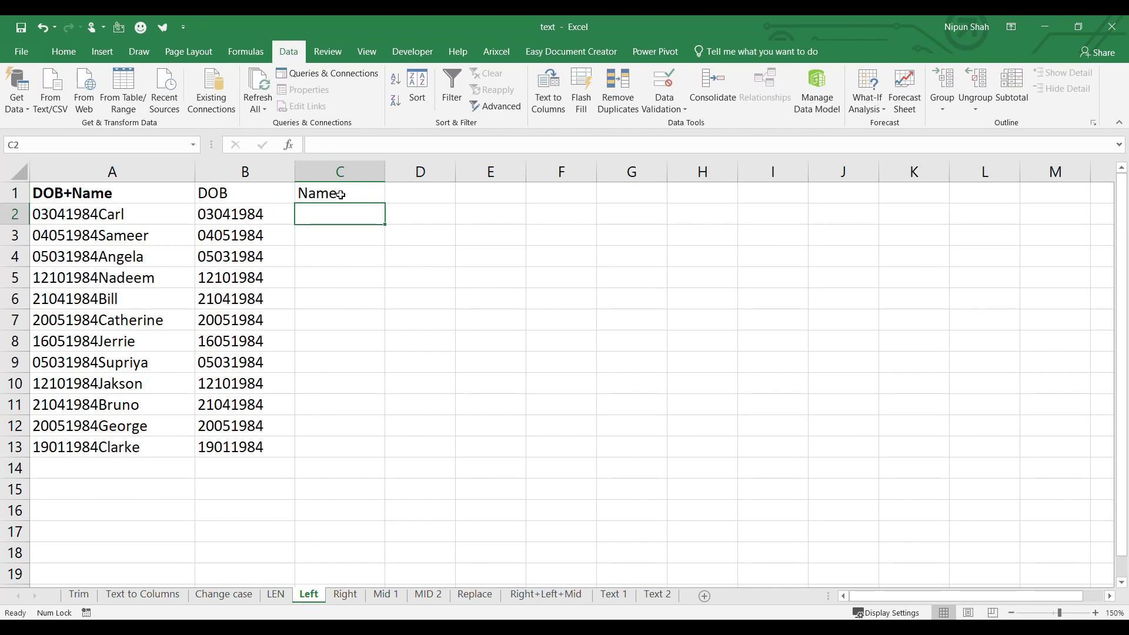
Enter the formula =RIGHT(A2,LEN(A2)-8) in cell C2 to extract the name that follows the eight date characters.
left_click(158, 201)
left_click(165, 213)
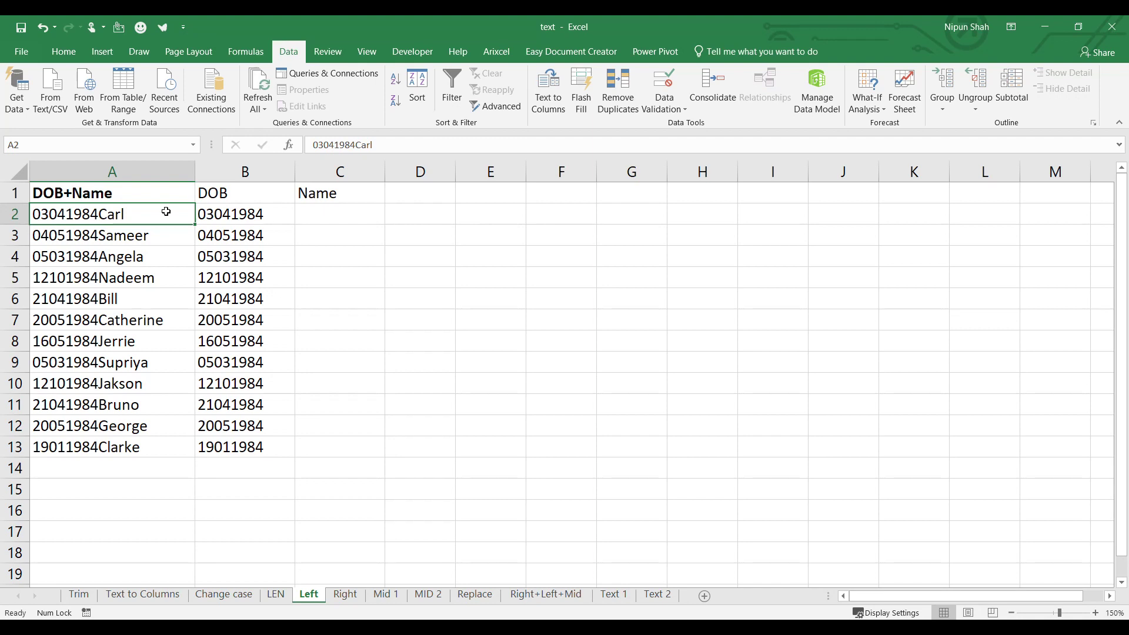
left_click(322, 215)
type("=")
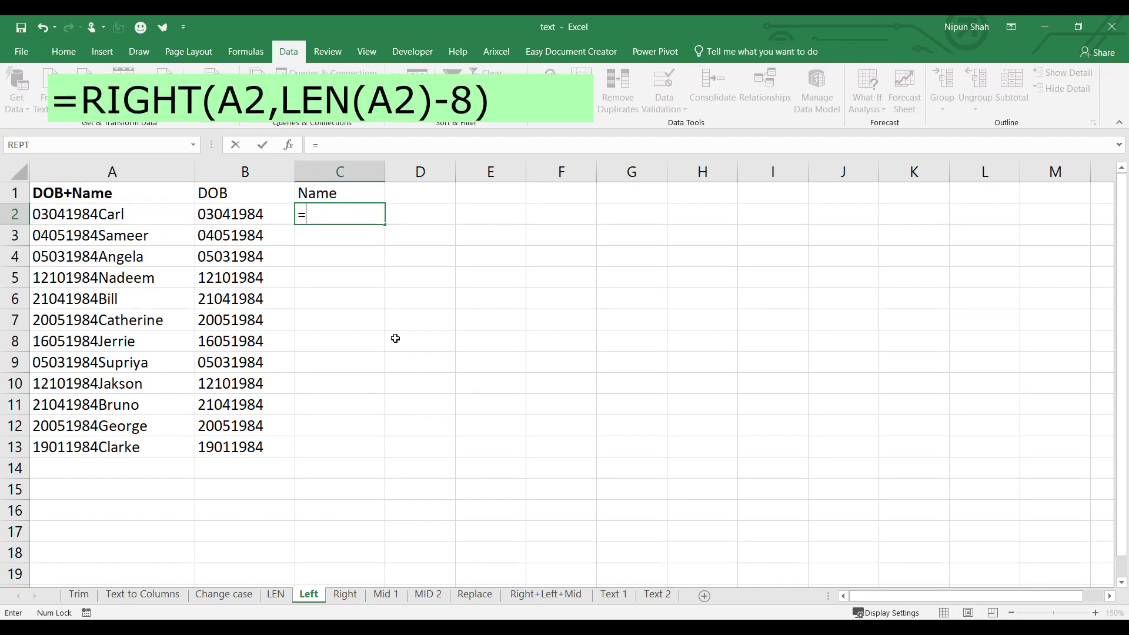
type("right")
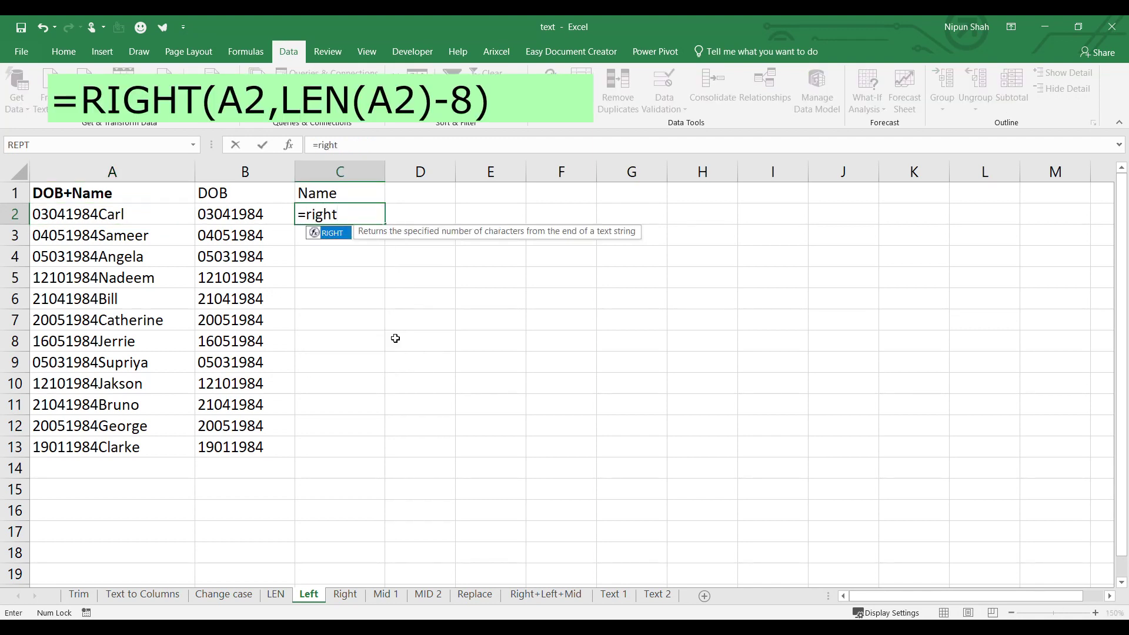
key("Tab")
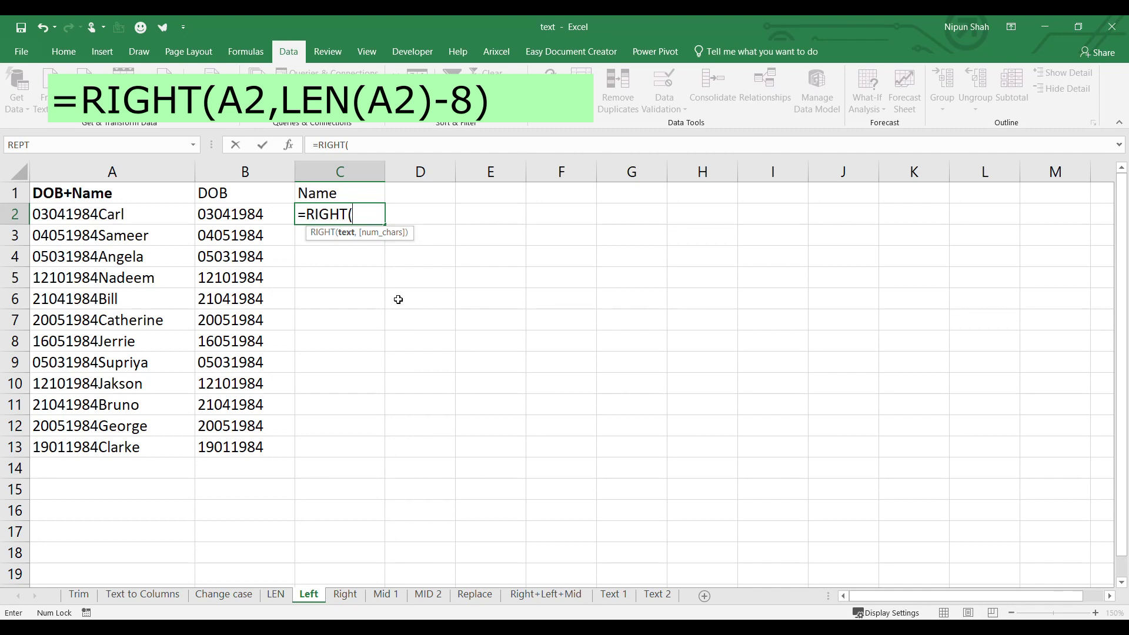
left_click(163, 212)
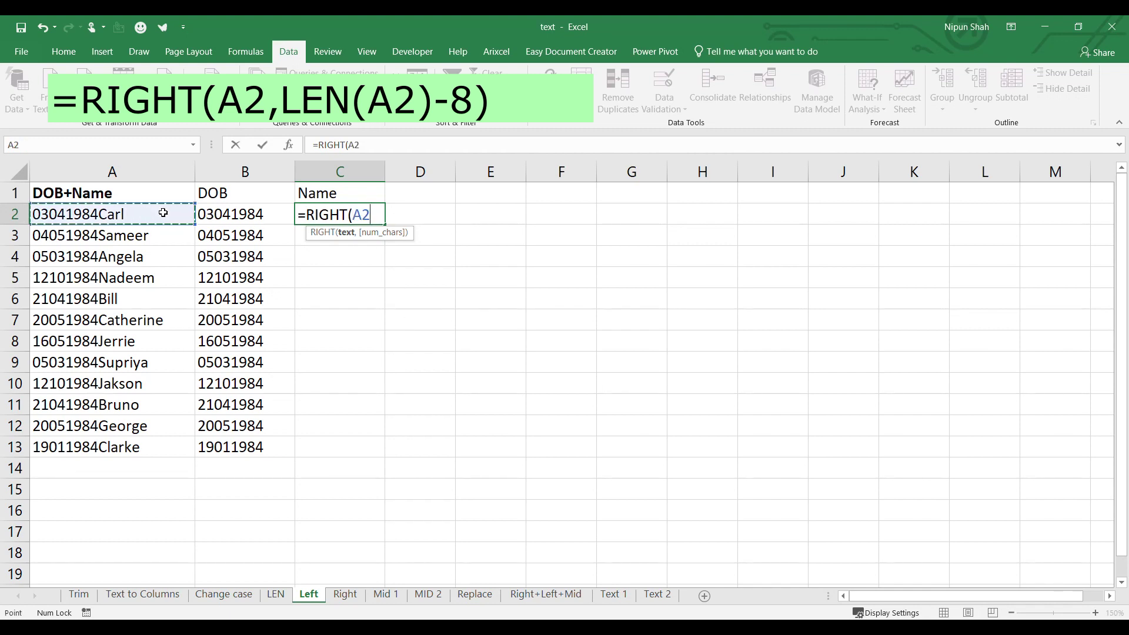
type(",")
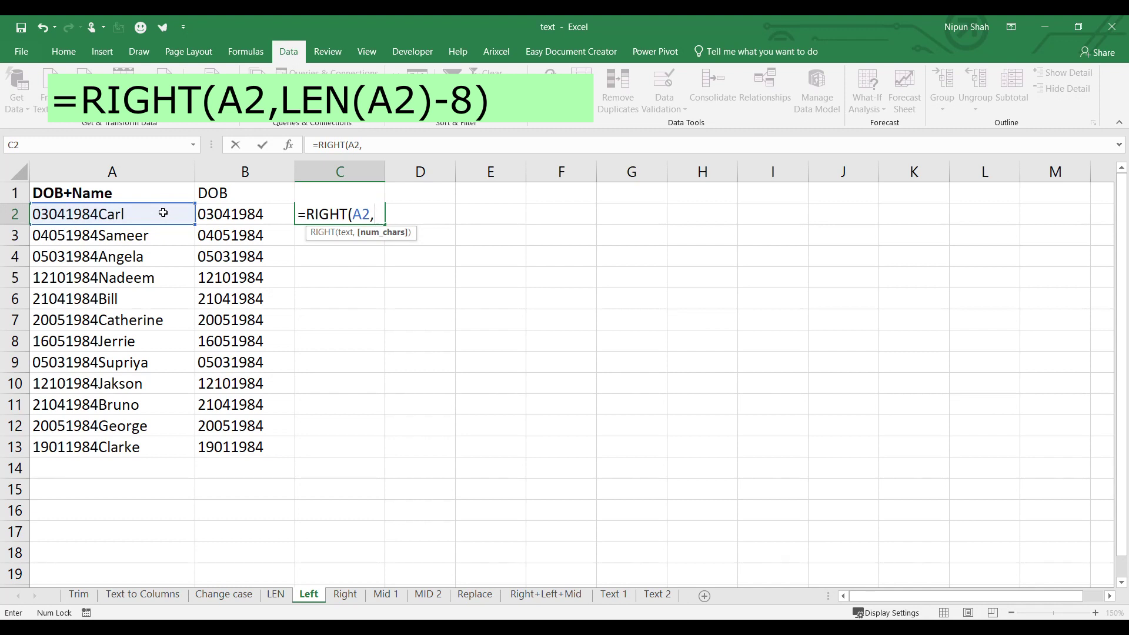
type("len")
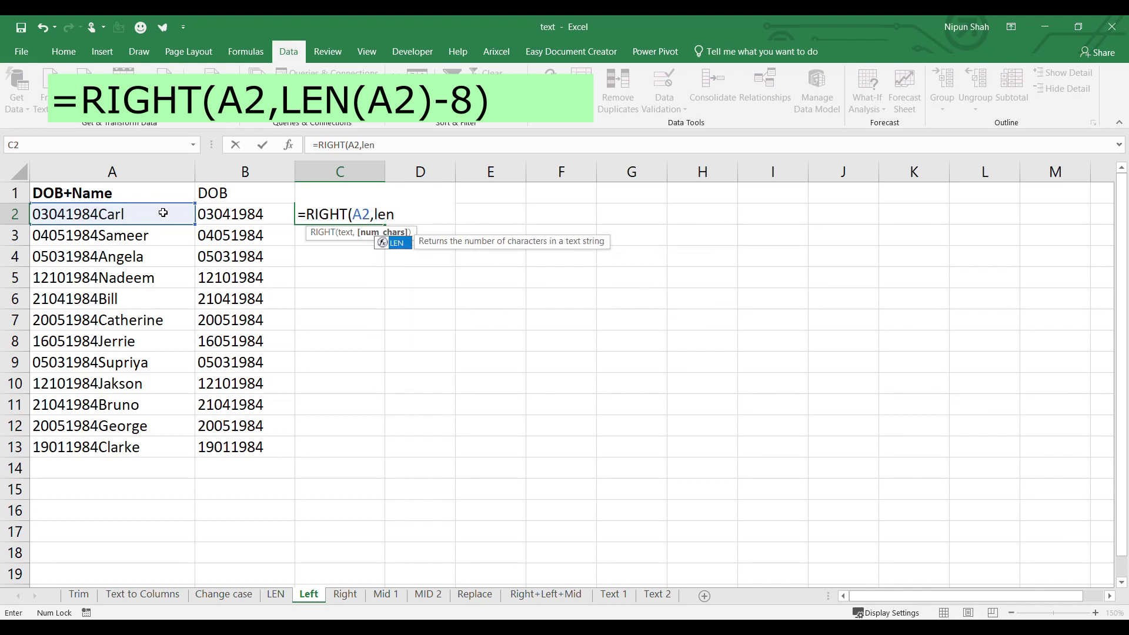
key("Tab")
left_click(163, 213)
type(")")
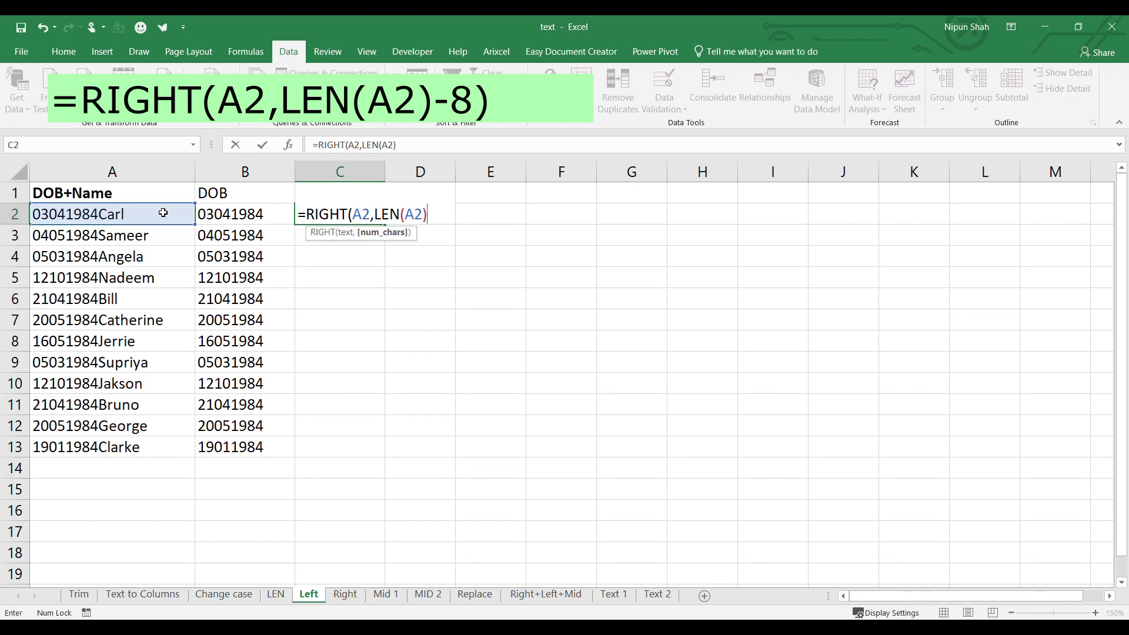
type("-8)")
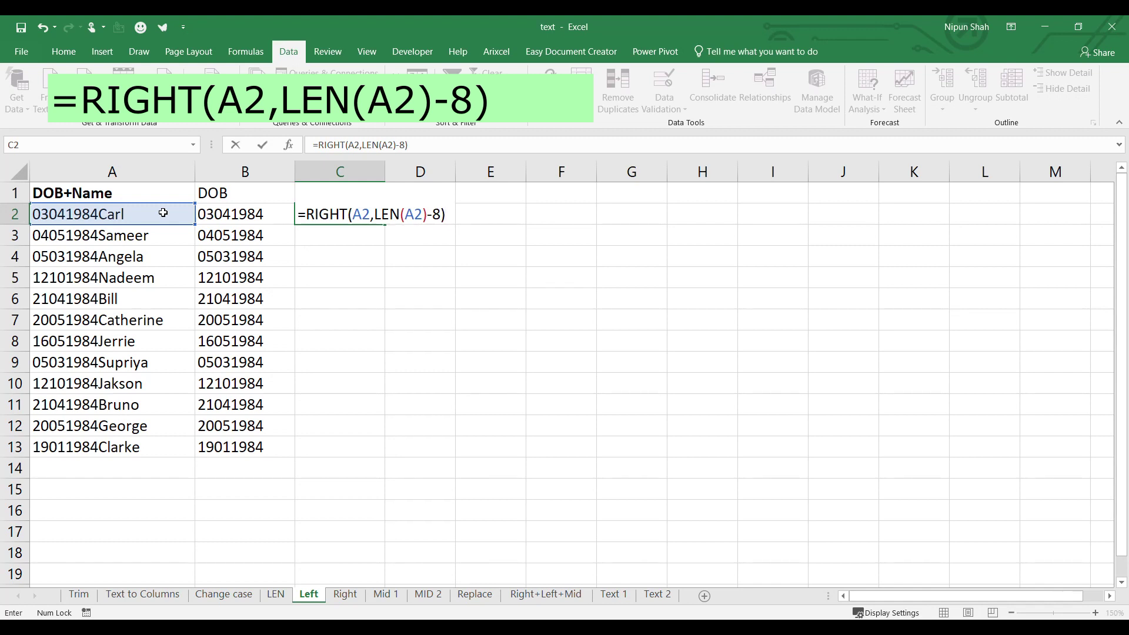
key("Return")
Fill the RIGHT and LEN formula from C2 down through C13.
left_click(340, 214)
left_click_drag(385, 224, 370, 459)
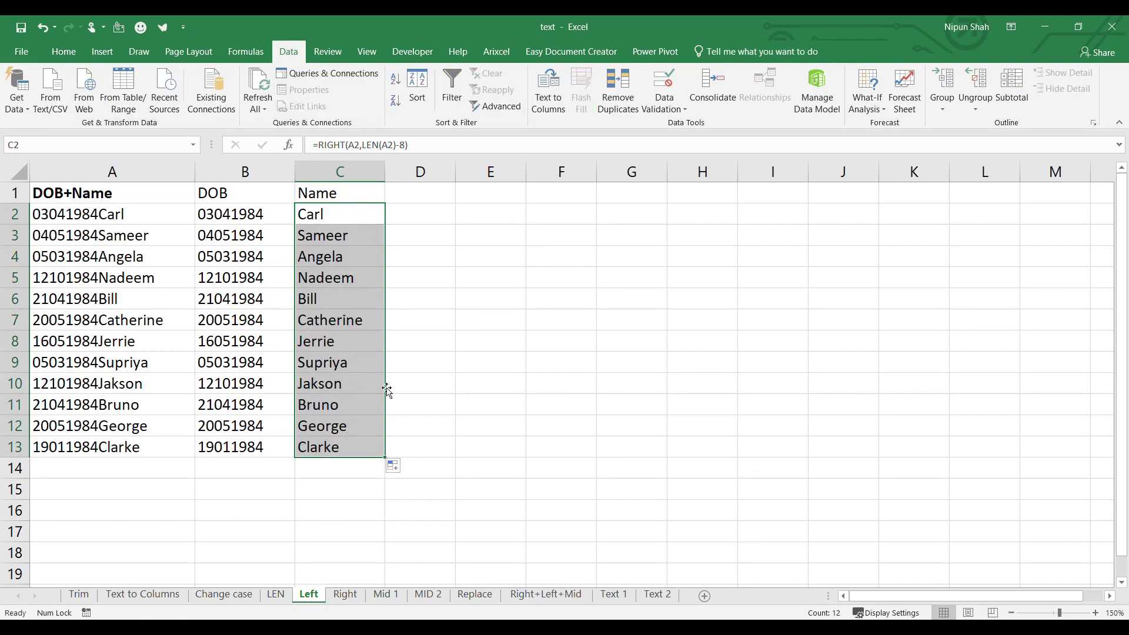
Add the column header Name in cell C1 of the Right sheet.
left_click(343, 594)
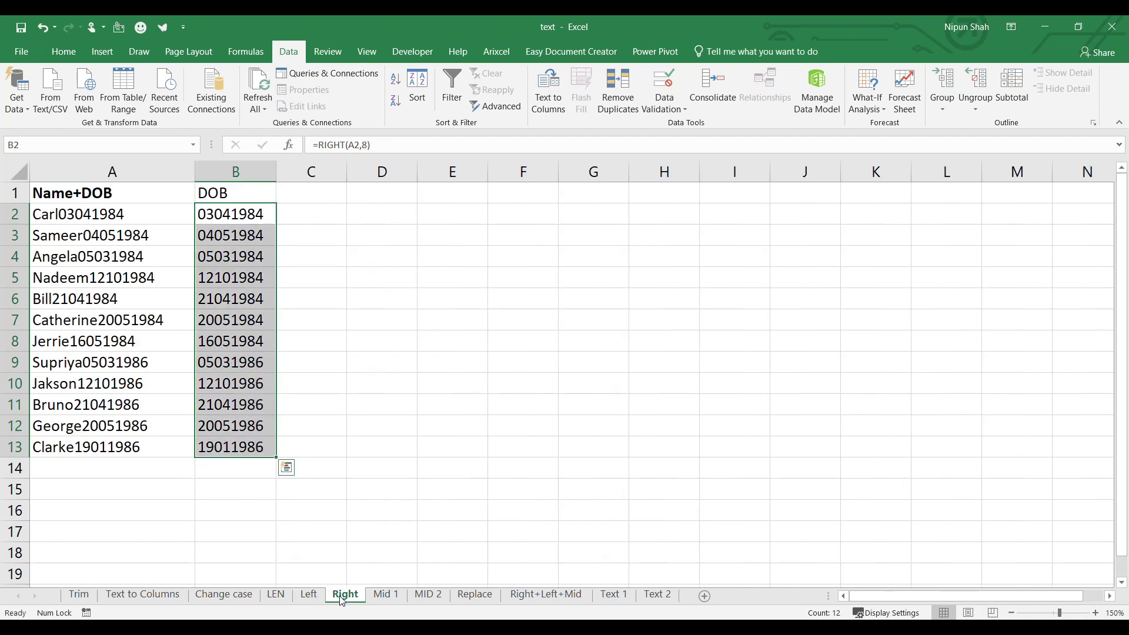
left_click(240, 212)
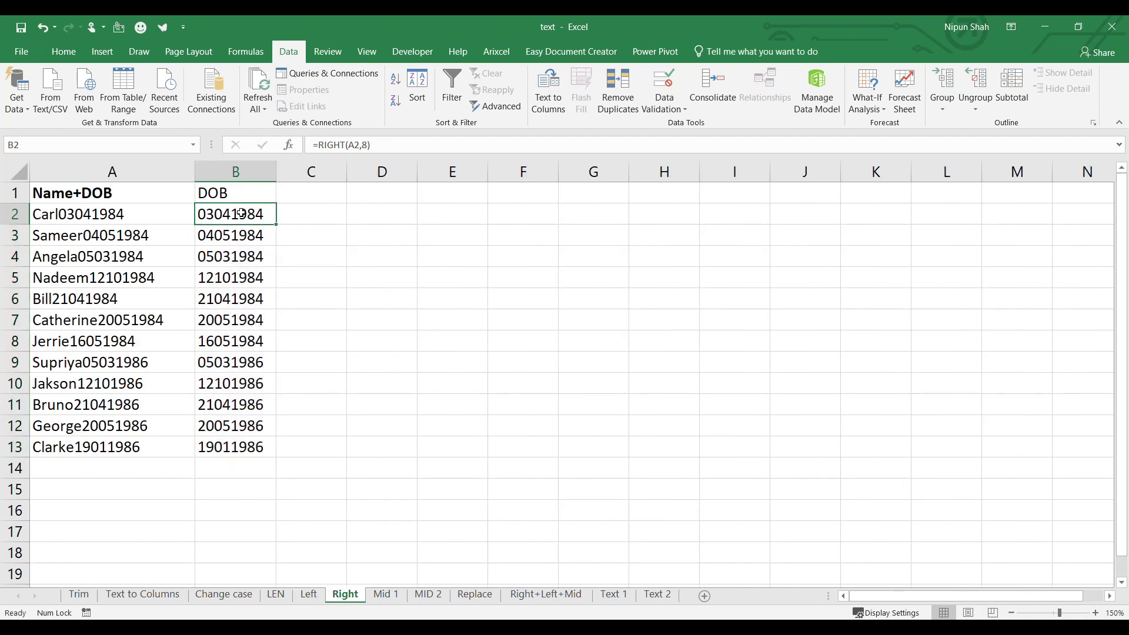
left_click(304, 188)
type("Name")
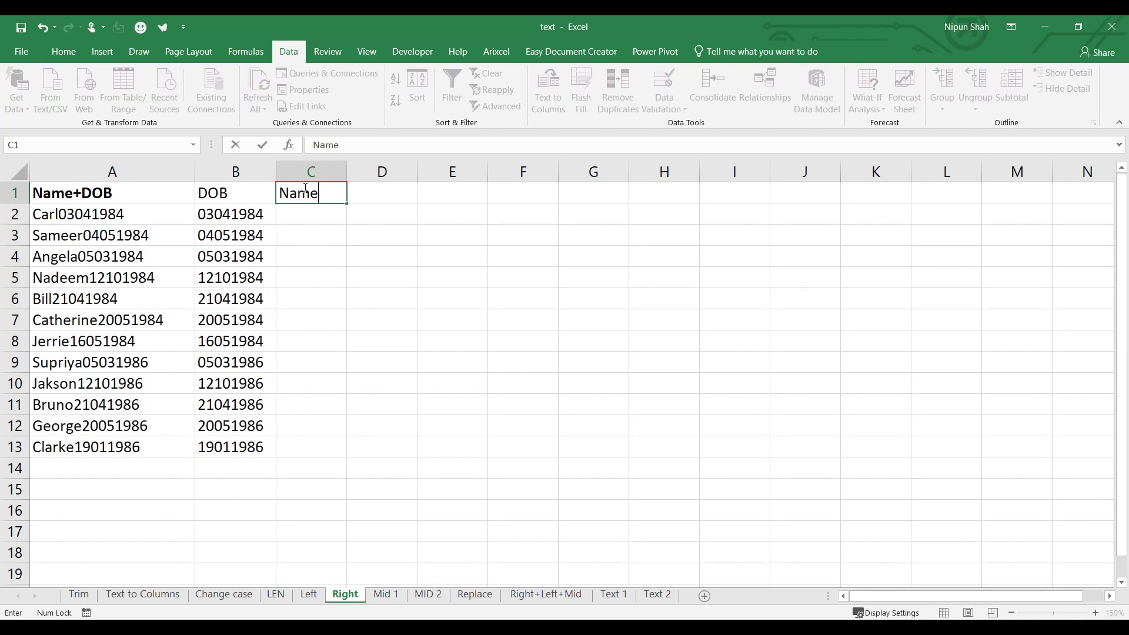
key("Return")
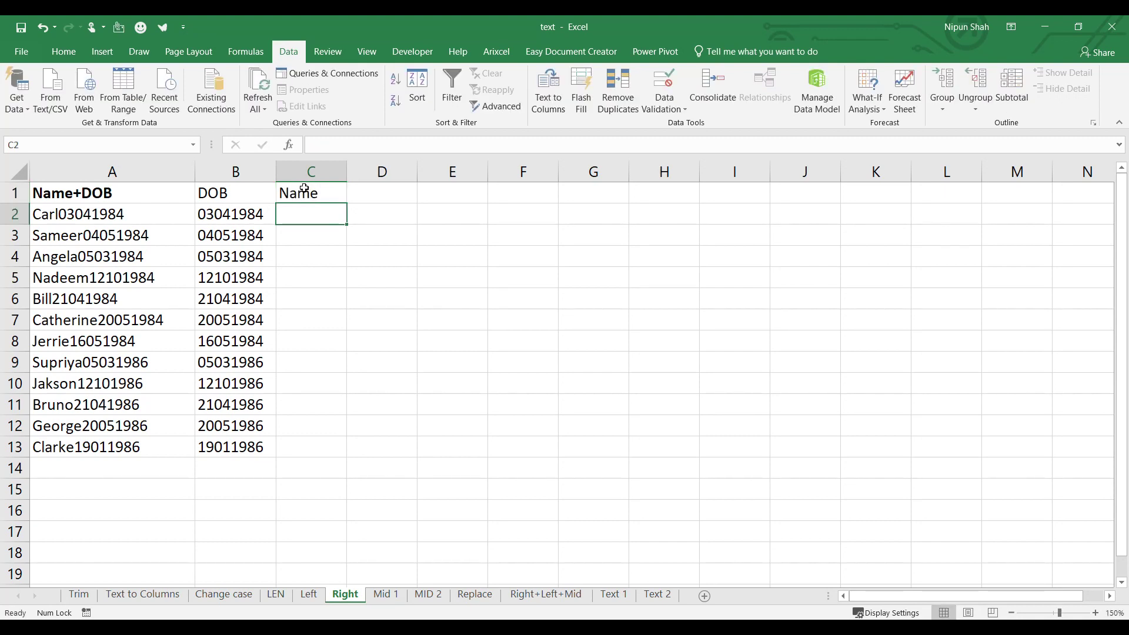
Enter the formula =LEFT(A2,LEN(A2)-8) in cell C2 to extract the name that precedes the eight date characters.
type("=left")
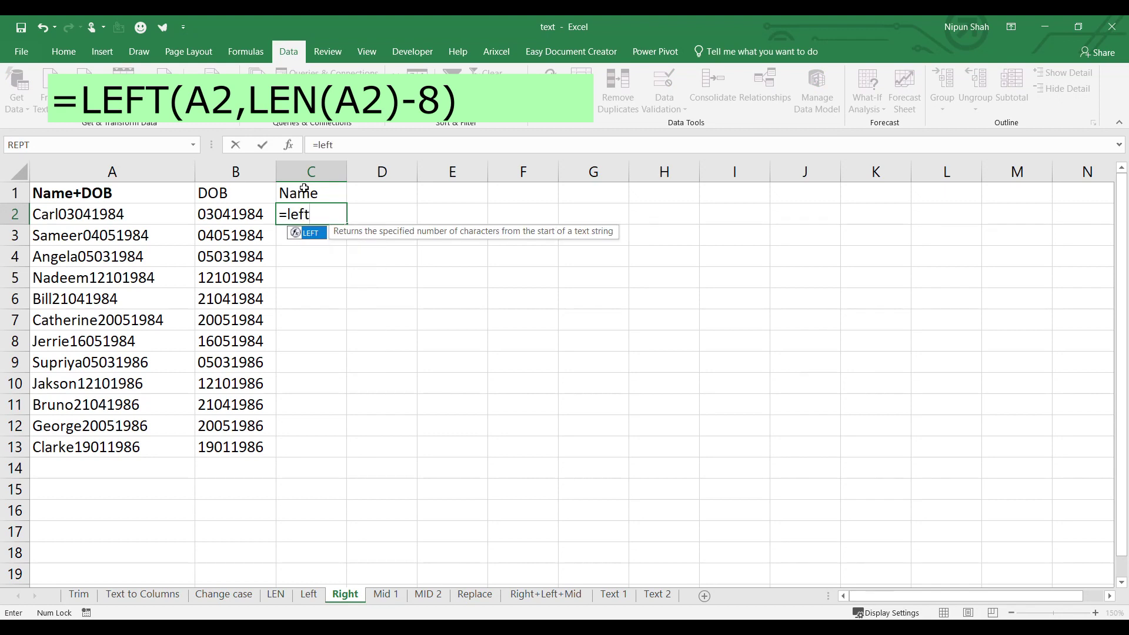
key("Tab")
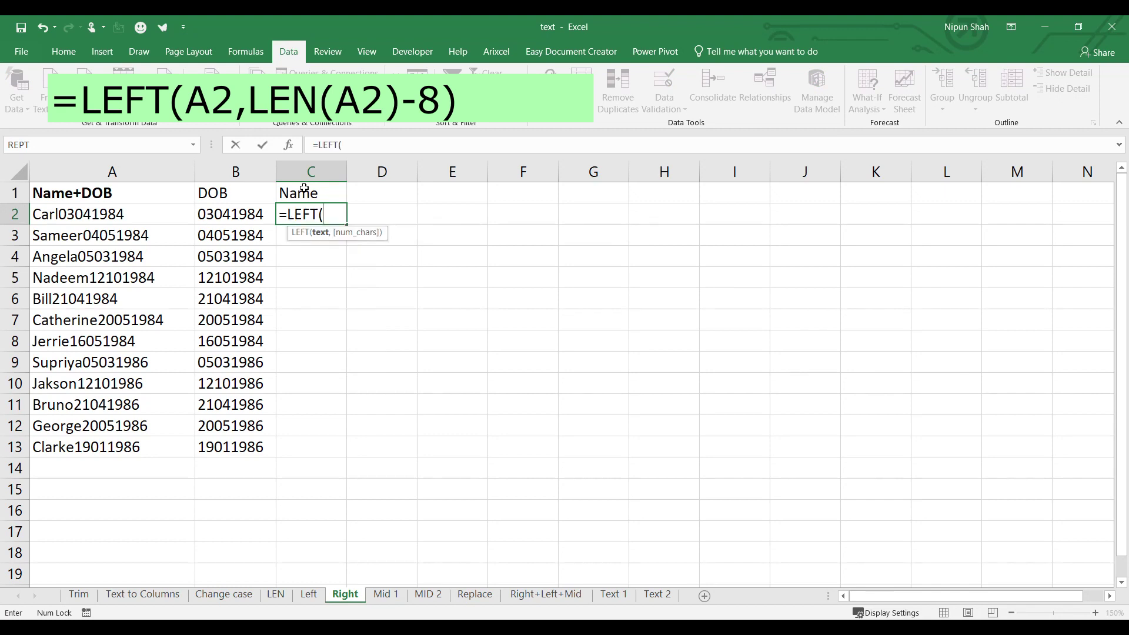
left_click(147, 215)
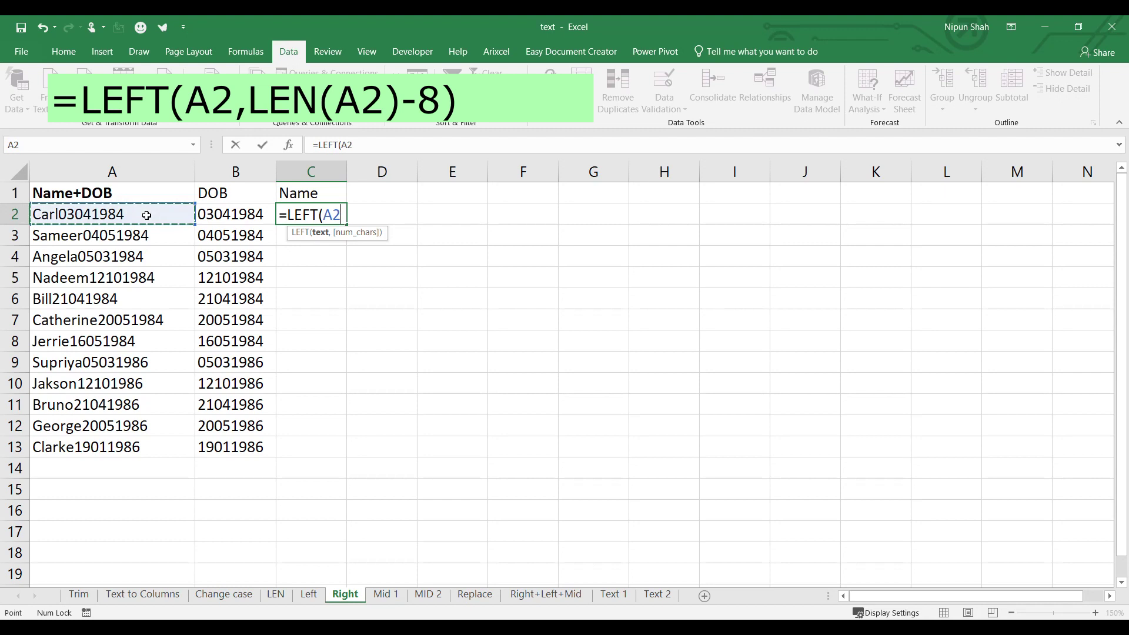
type(",")
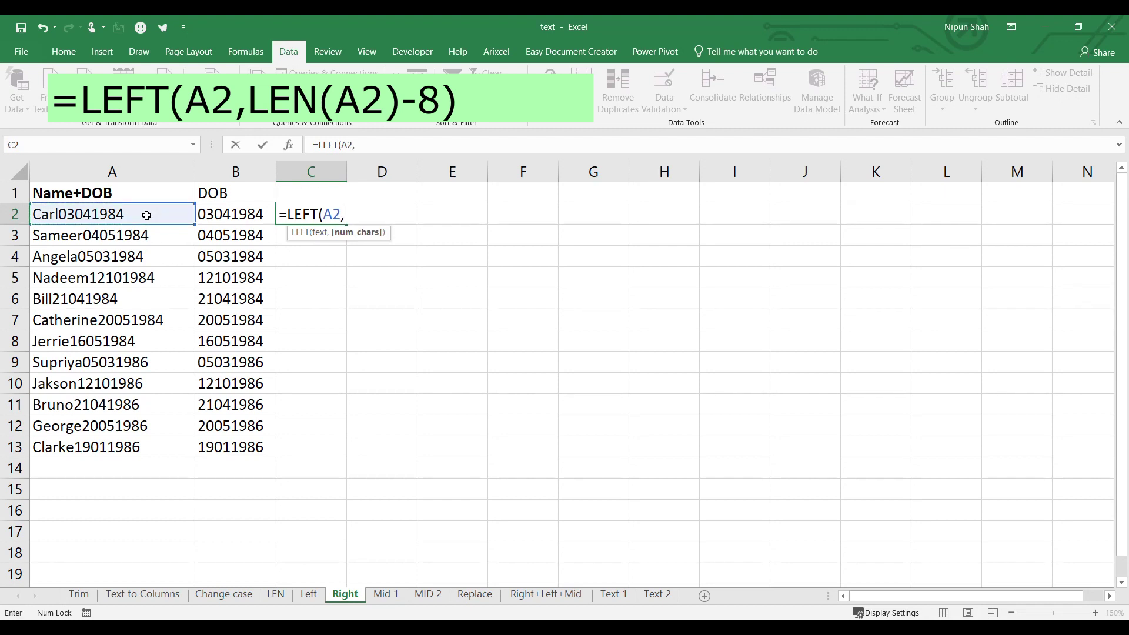
type("len")
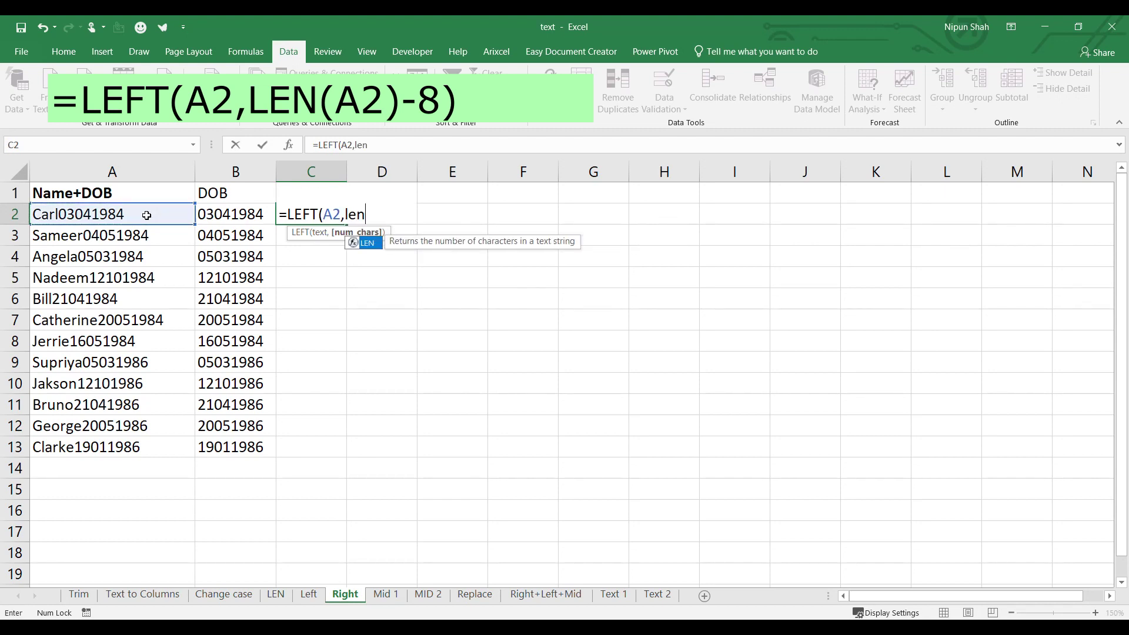
key("Tab")
left_click(136, 217)
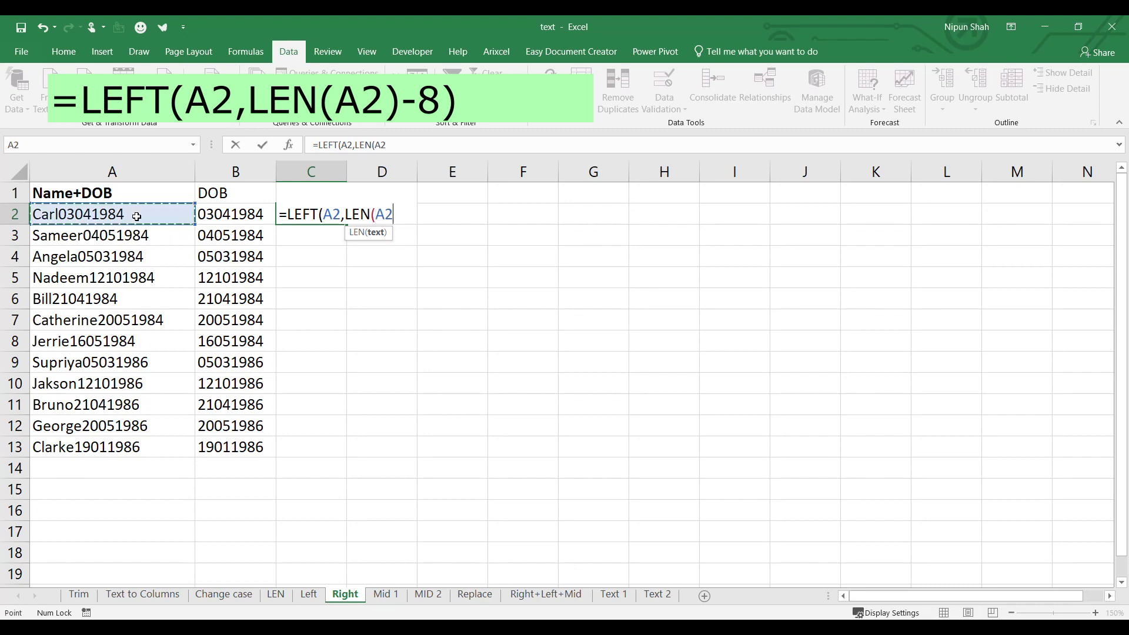
type(")-")
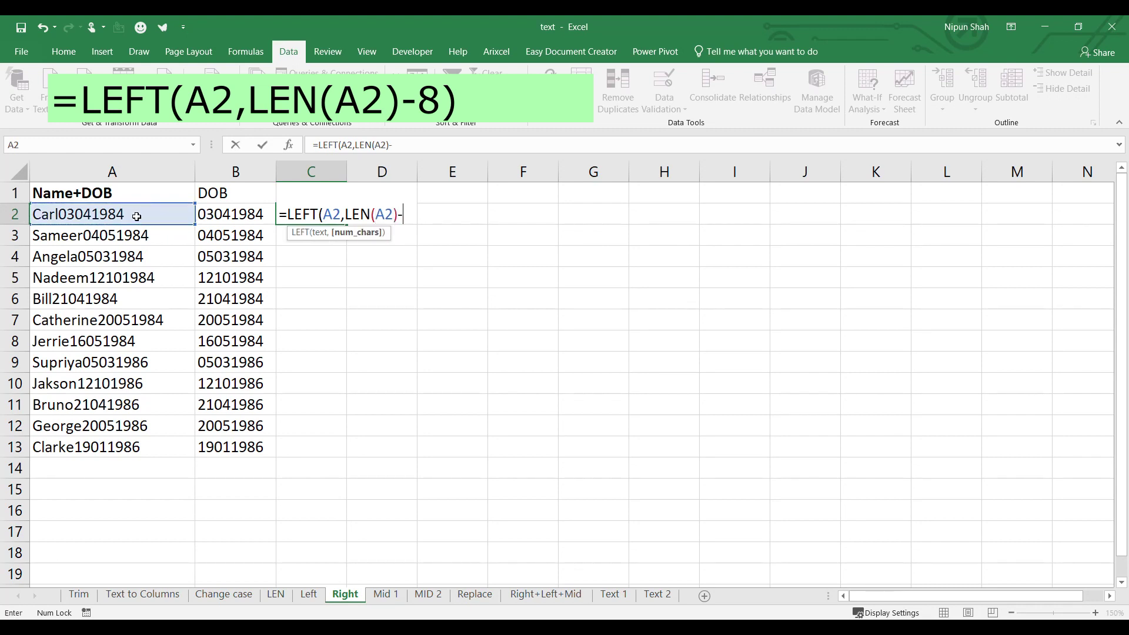
type("8)")
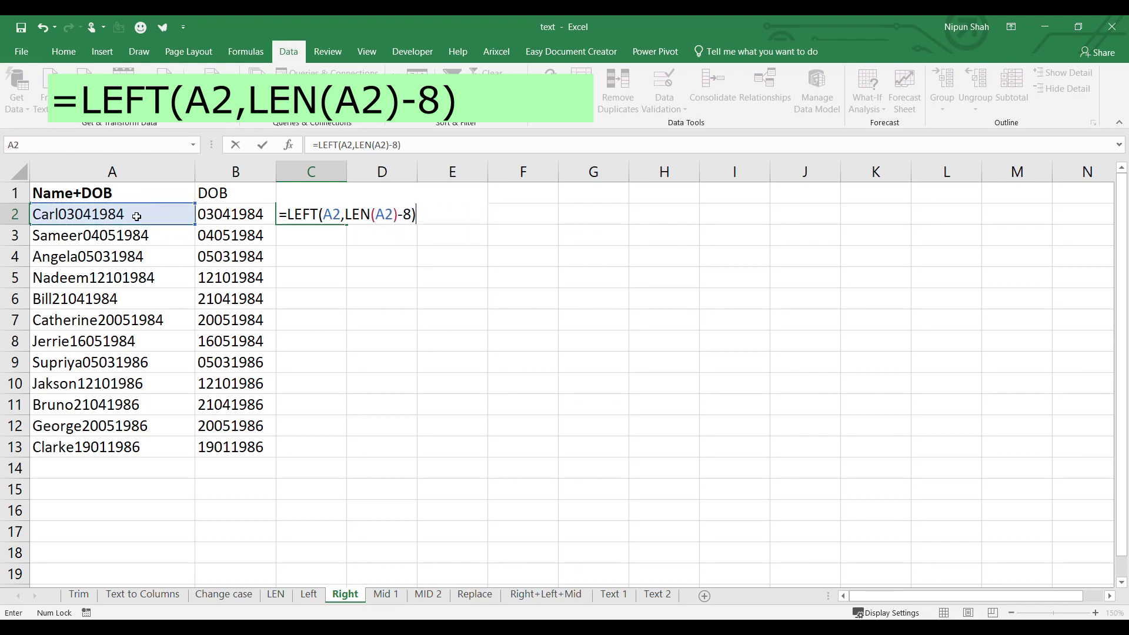
key("Return")
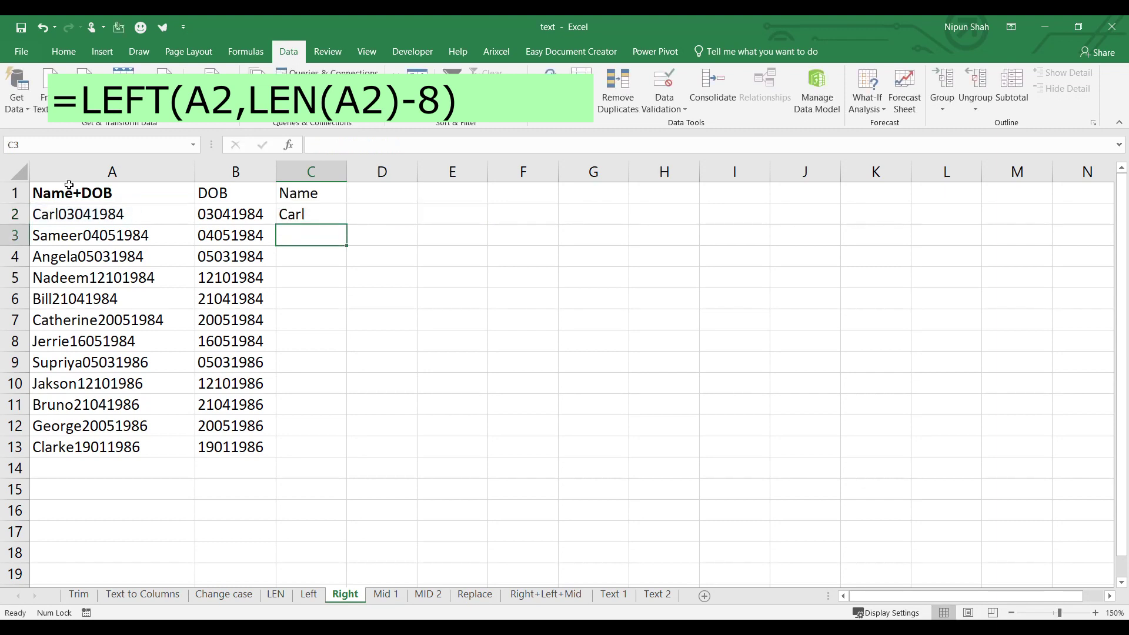
Fill the LEFT and LEN formula from C2 down through C13.
left_click(339, 222)
left_click_drag(345, 224, 335, 458)
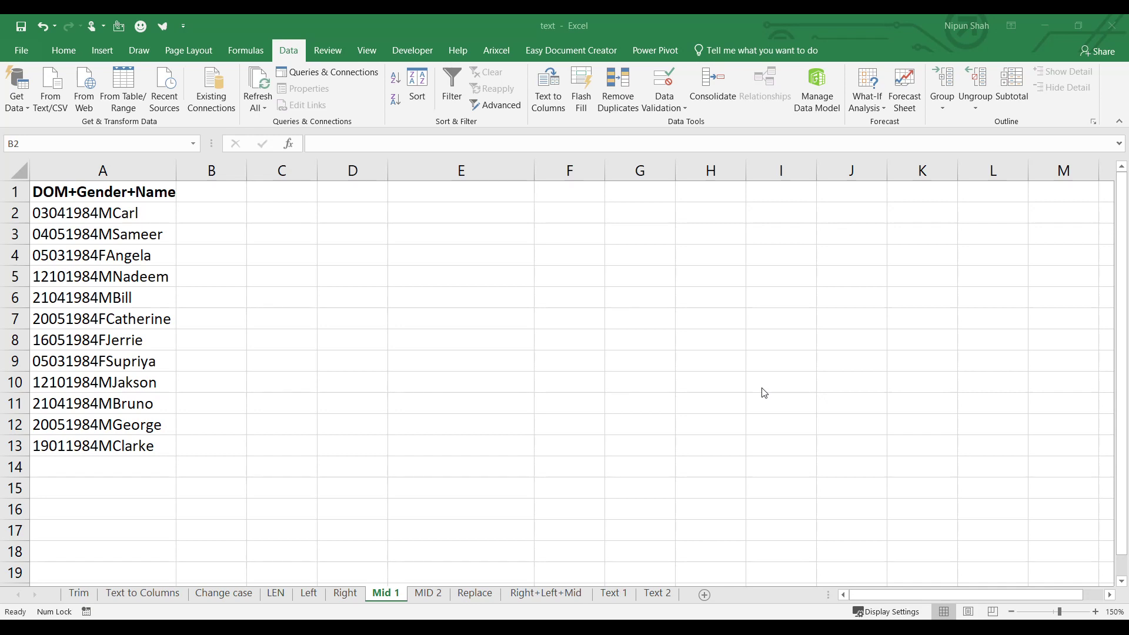
Add the column header Gender in cell B1 of the Mid 1 sheet.
left_click(156, 214)
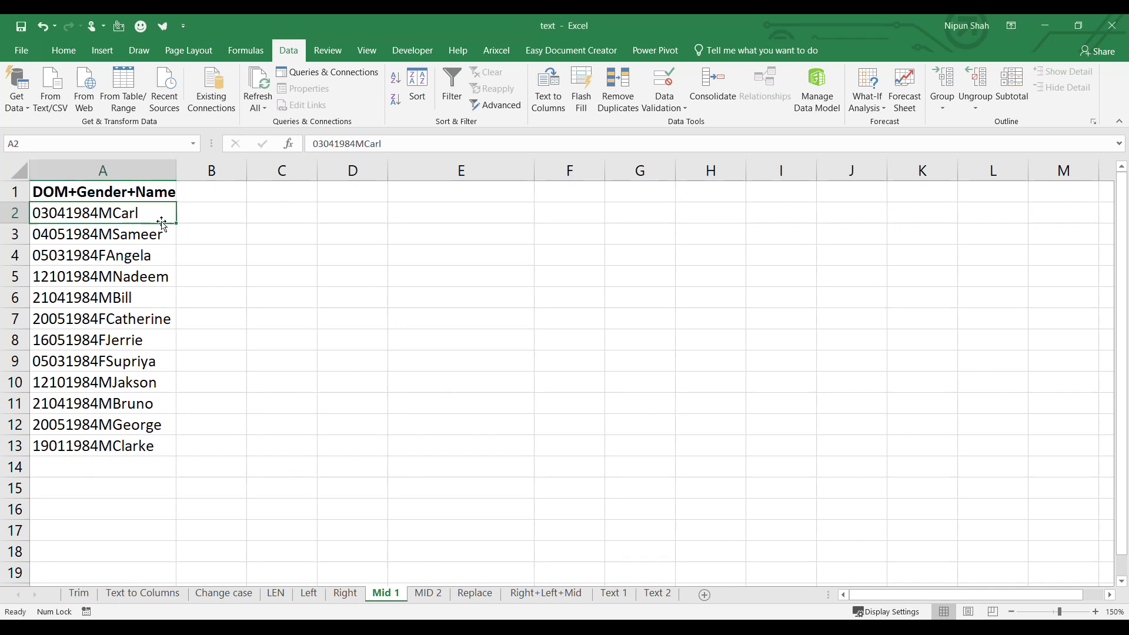
left_click_drag(154, 212, 143, 448)
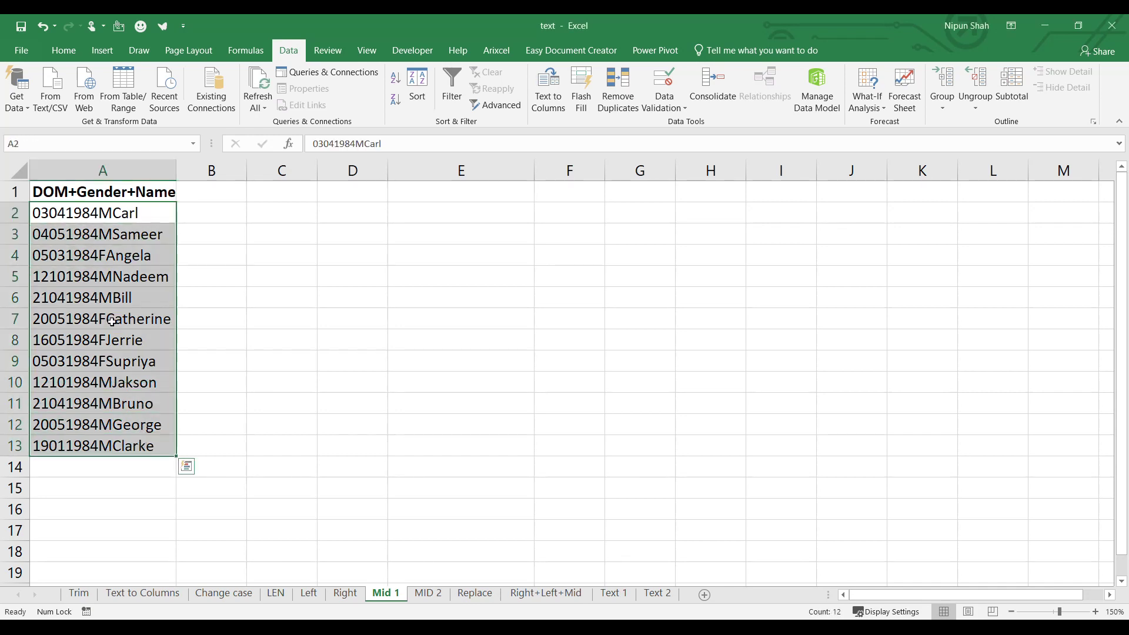
left_click(74, 213)
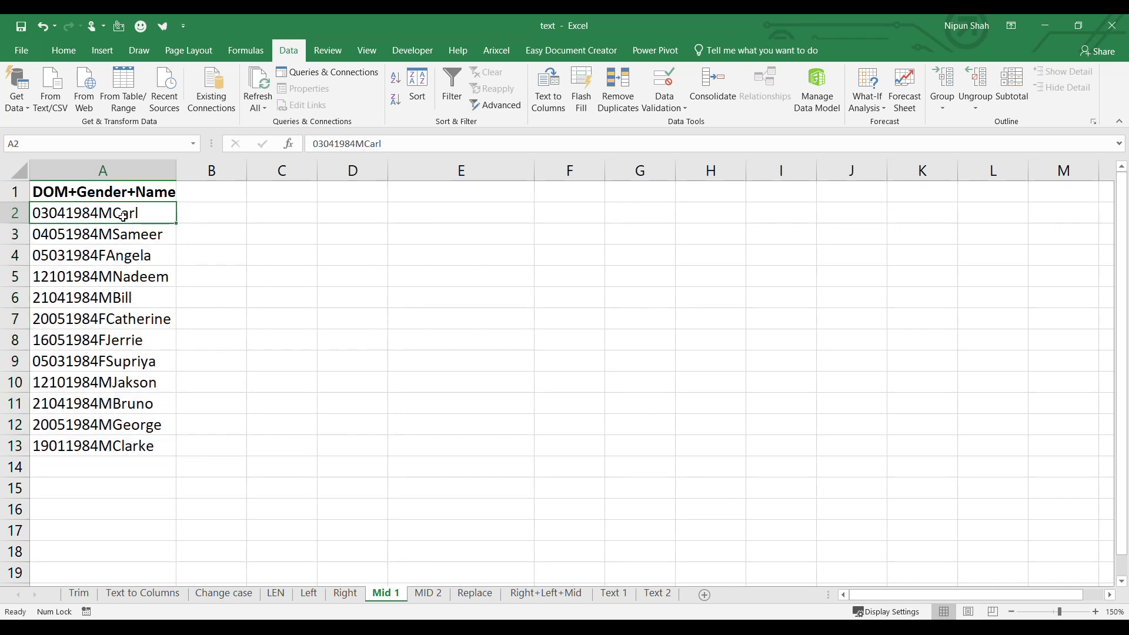
left_click(223, 193)
type("Gender")
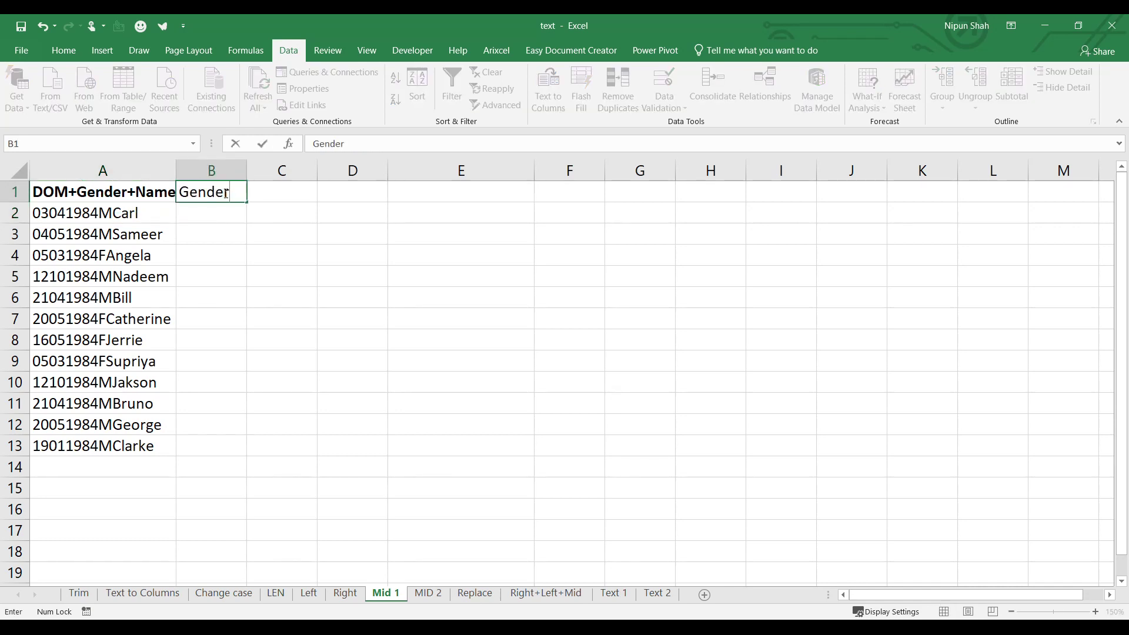
key("Return")
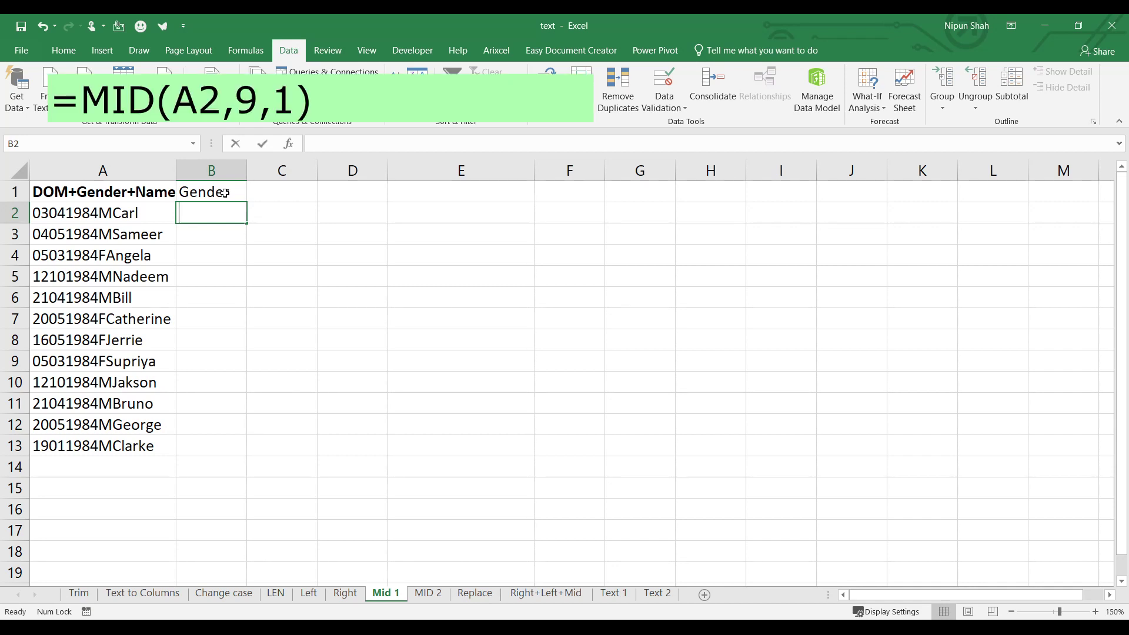
Enter the formula =MID(A2,9,1) in cell B2 to extract the single gender letter from the combined text.
type("=mid")
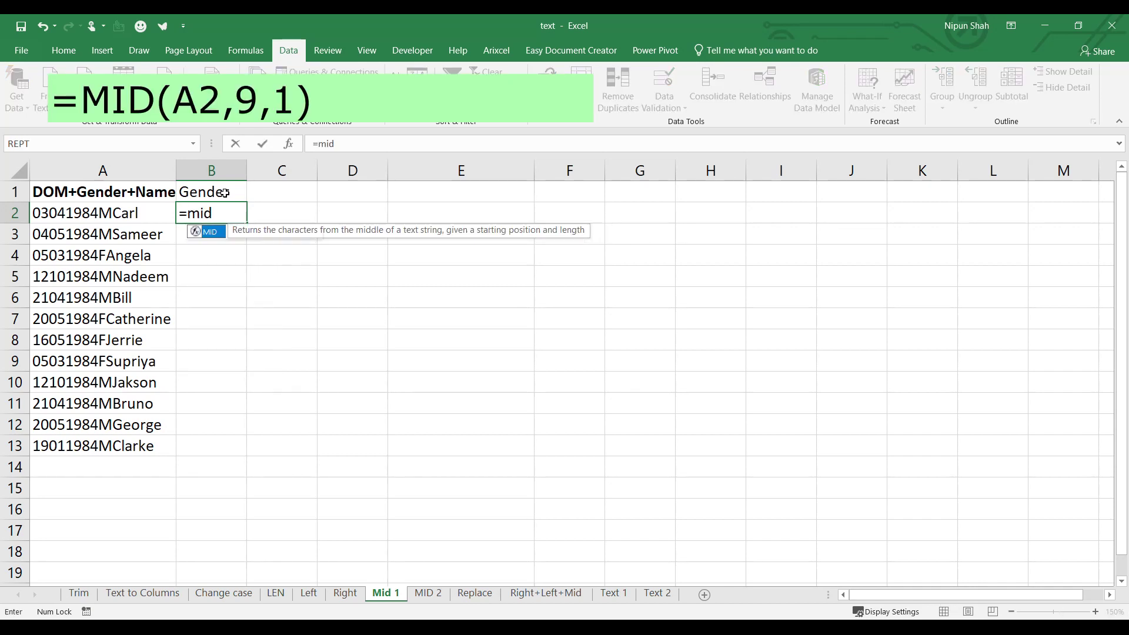
key("Tab")
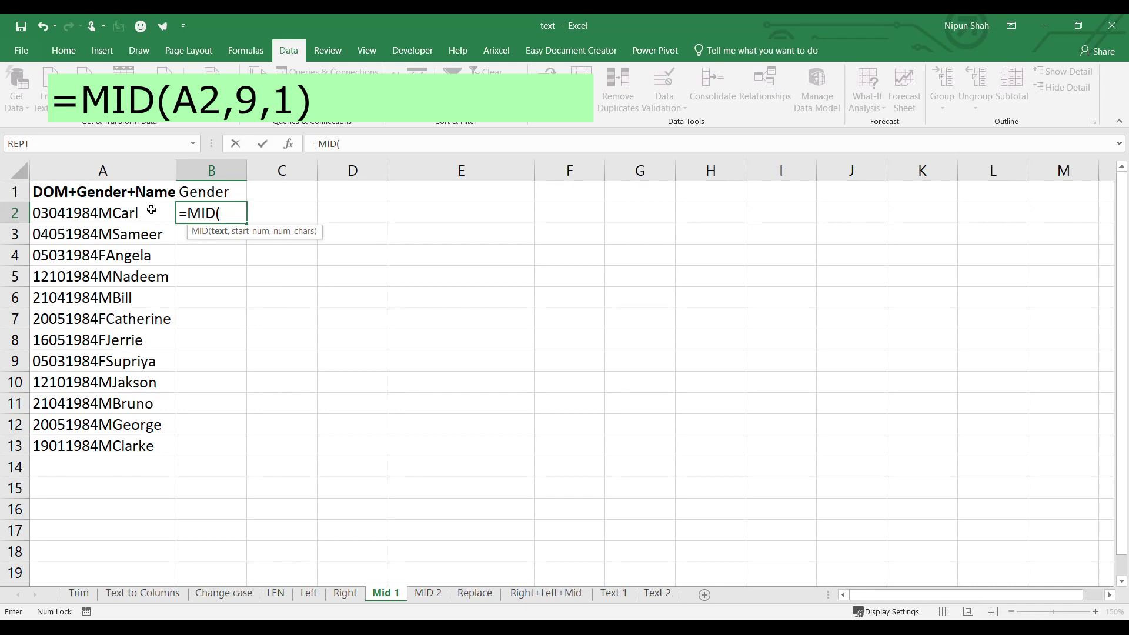
left_click(119, 212)
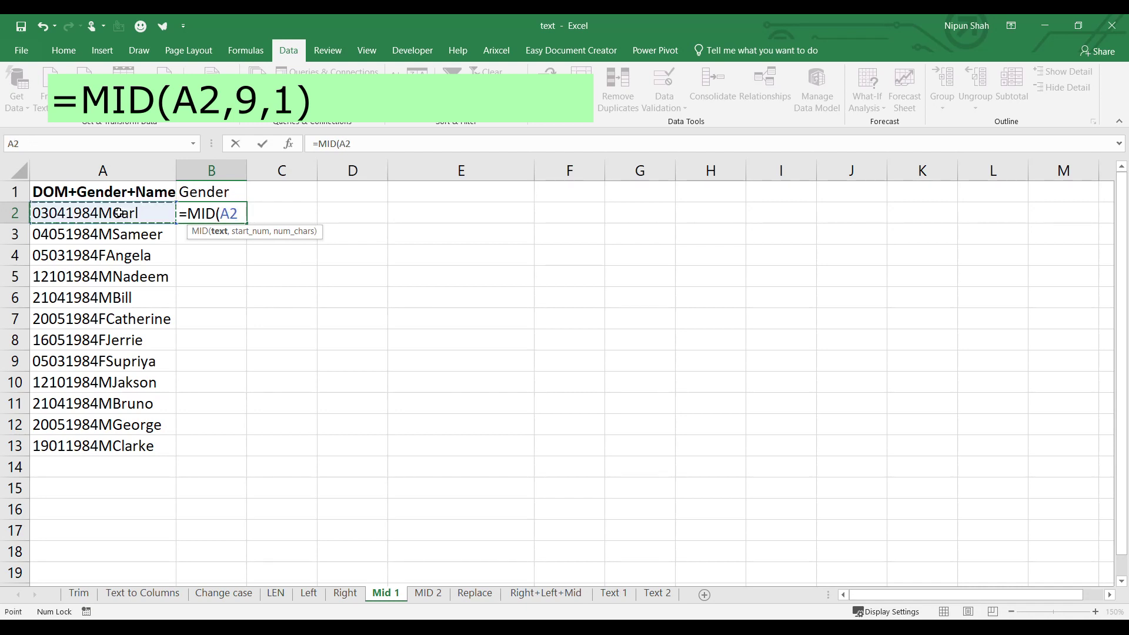
type(",")
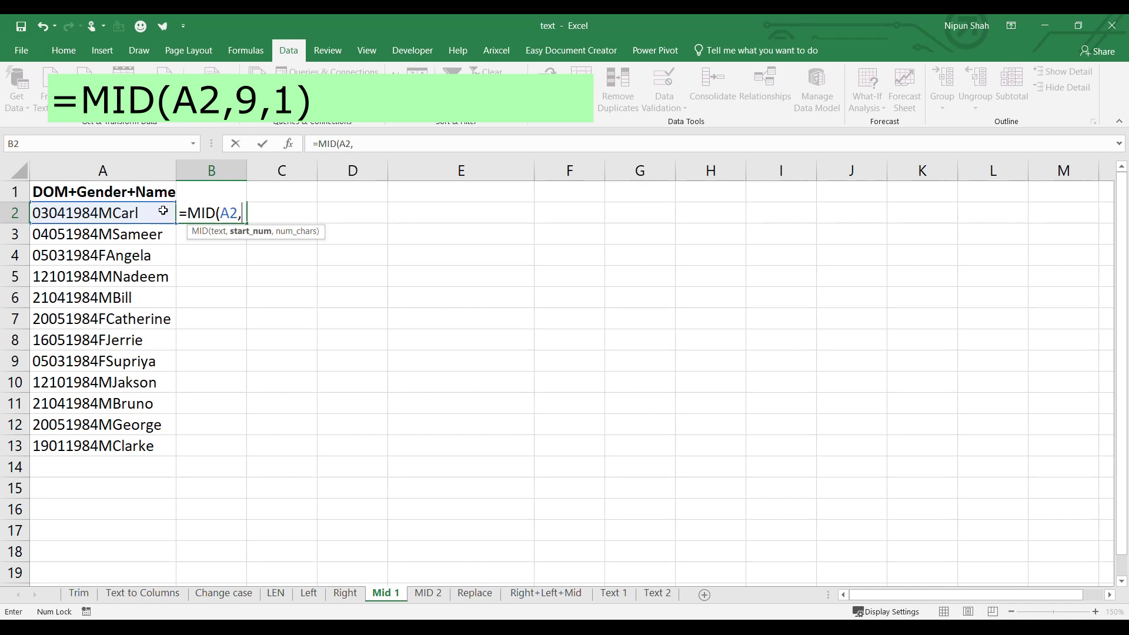
type("9,")
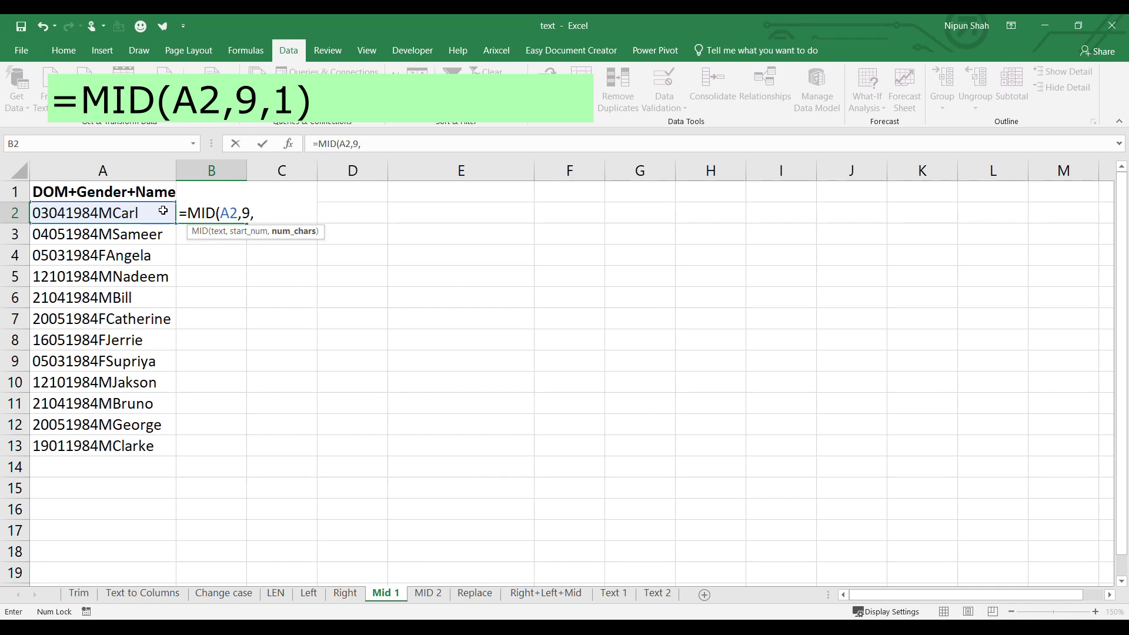
type("1")
type(")")
key("Return")
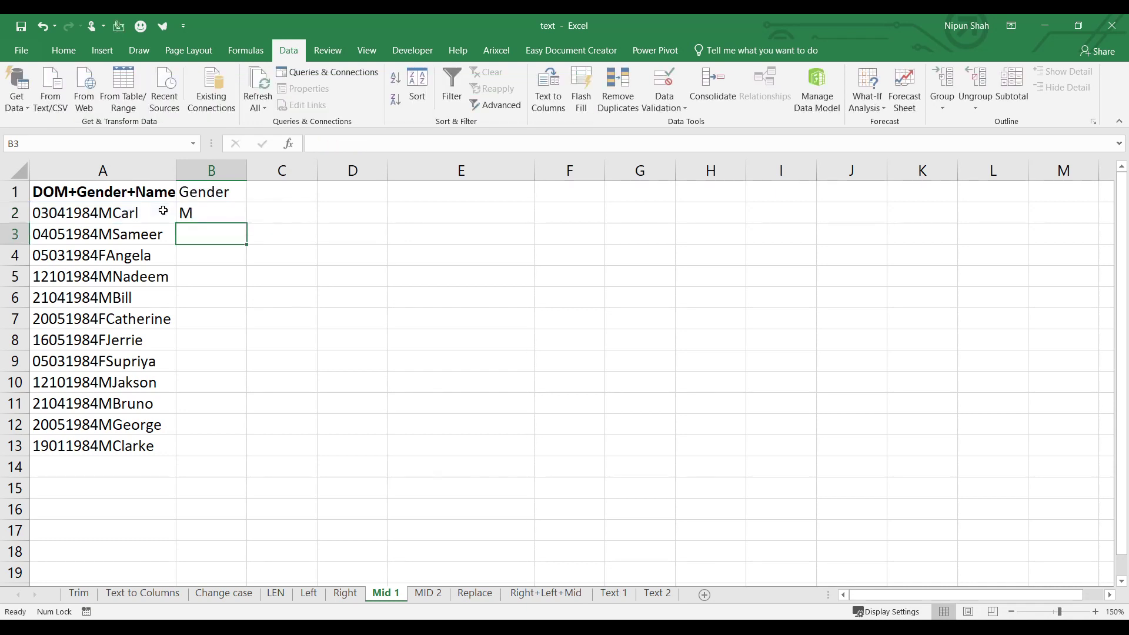
Fill the MID formula from B2 down through B13.
left_click(212, 213)
double_click(246, 223)
left_click_drag(207, 217, 195, 439)
Examine the combined entries in column A of the MID 2 sheet, checking where the gender letter sits in each.
key("ctrl+Page_Down")
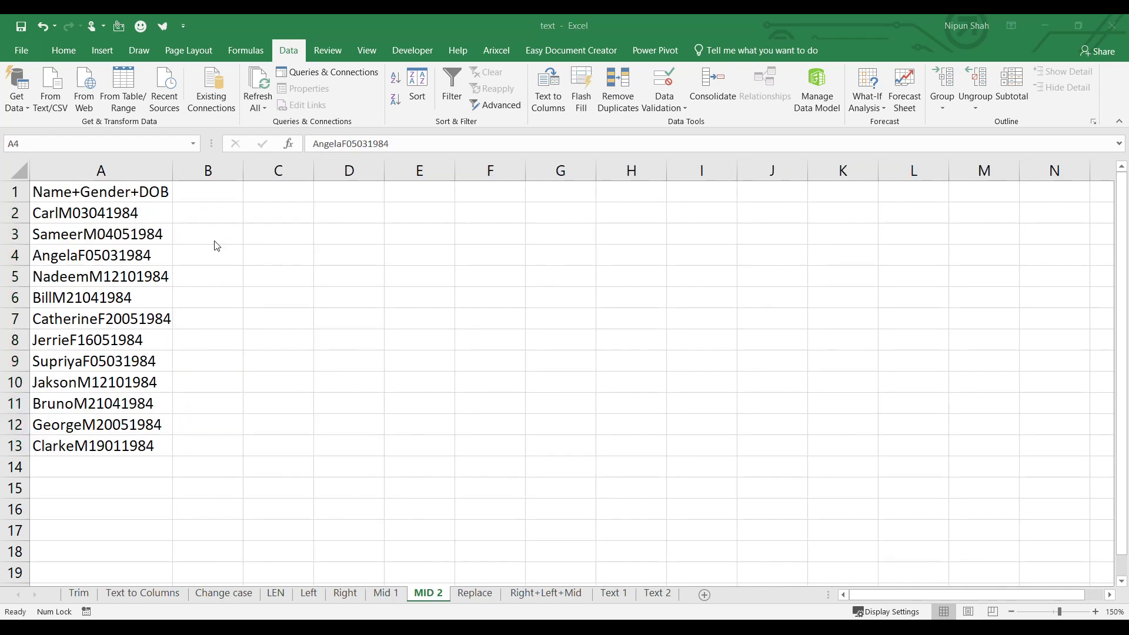
left_click_drag(125, 213, 124, 445)
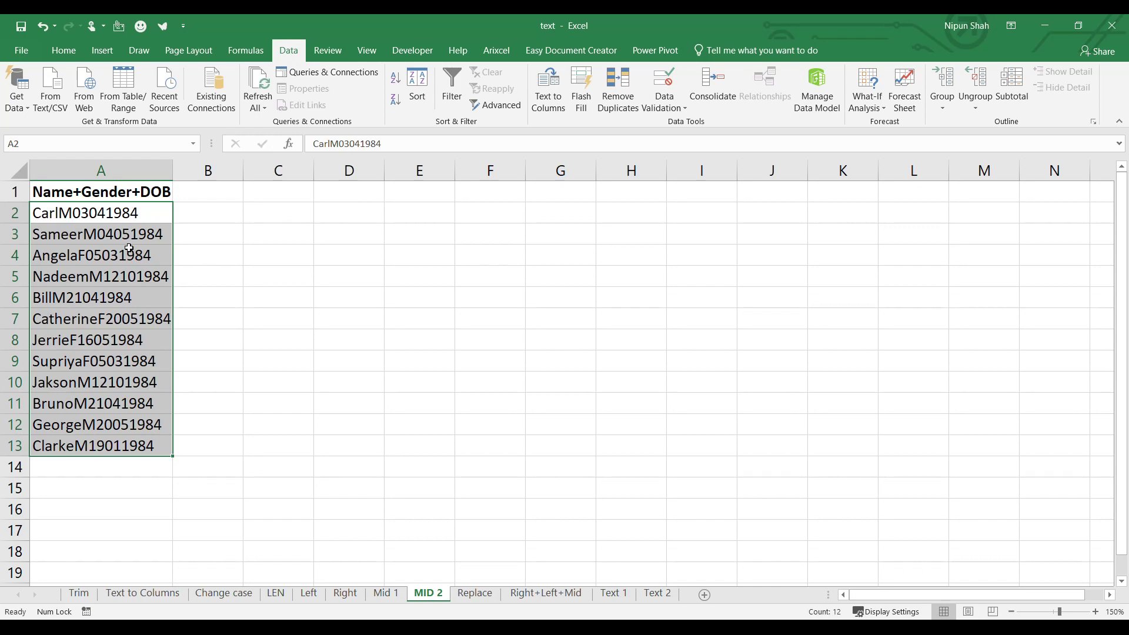
left_click(44, 219)
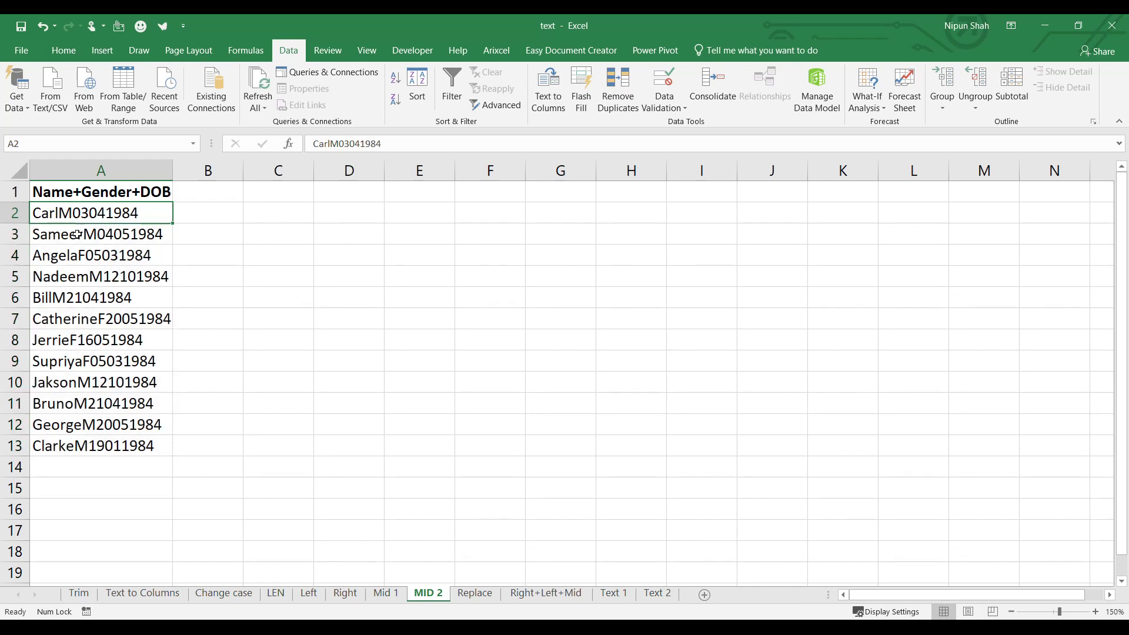
left_click(90, 235)
left_click(84, 259)
left_click(83, 276)
left_click(83, 296)
left_click(86, 320)
left_click(89, 341)
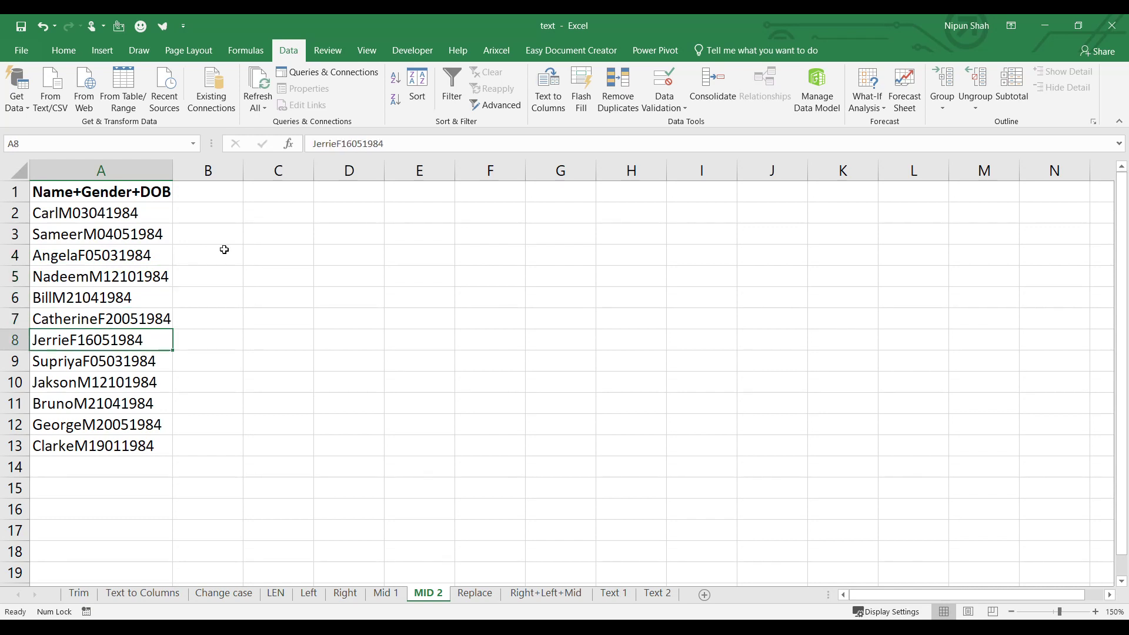
Add the column header Gender in cell B1 of the MID 2 sheet.
left_click(222, 196)
type("Gender")
key("Return")
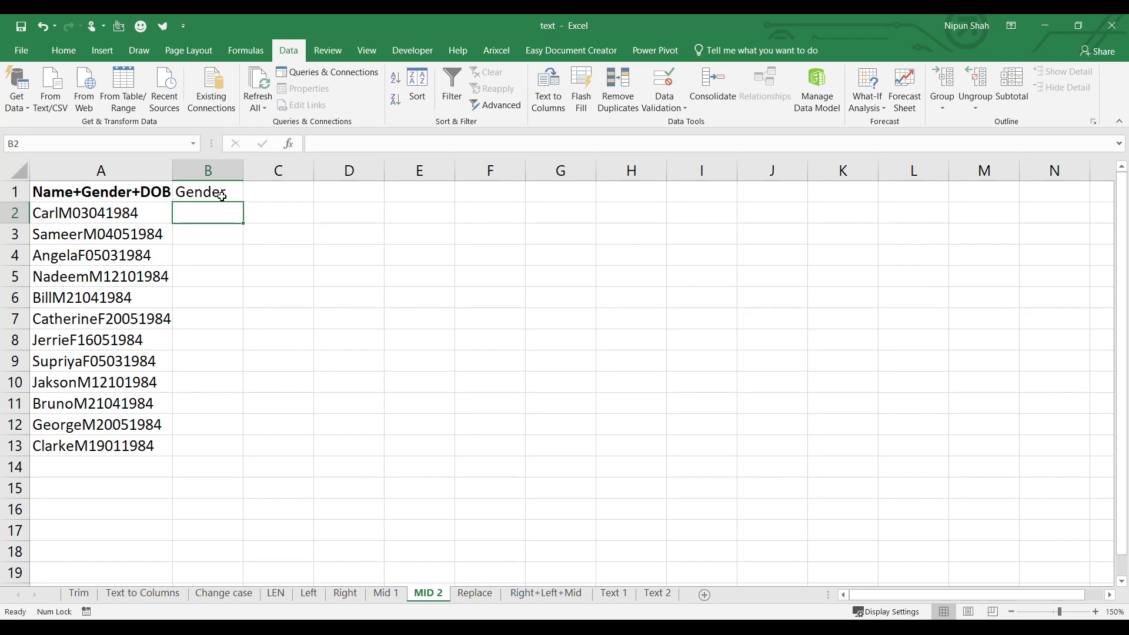
Enter =MID(A2,LEN(A2)-8,1) in cell B2 to extract the gender letter and fill the formula down through B13.
type("=mid")
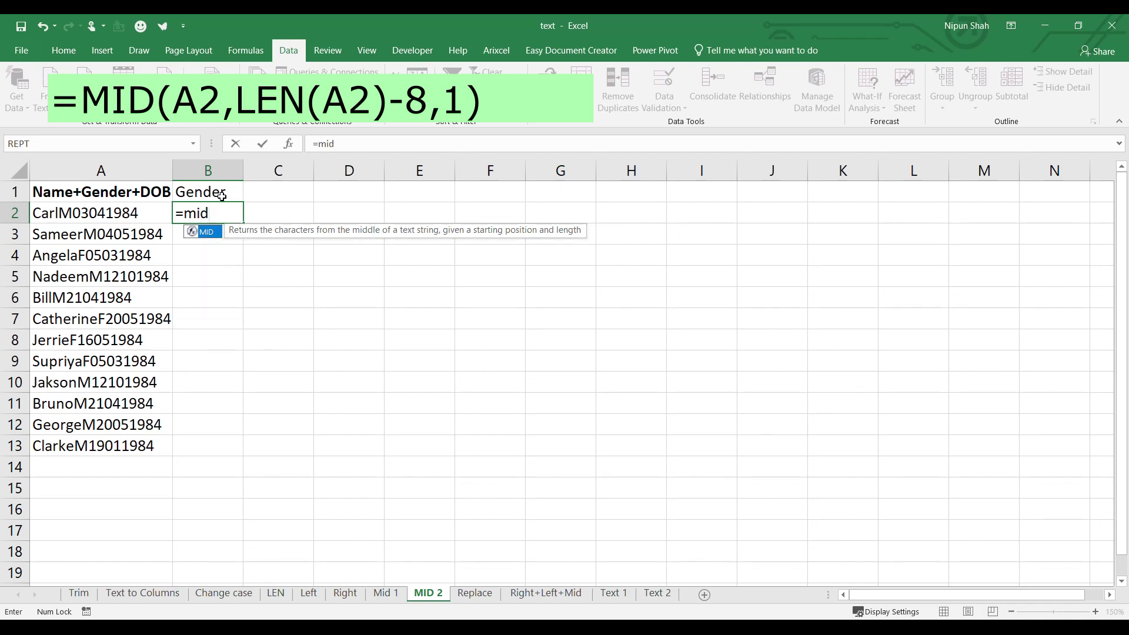
key("Tab")
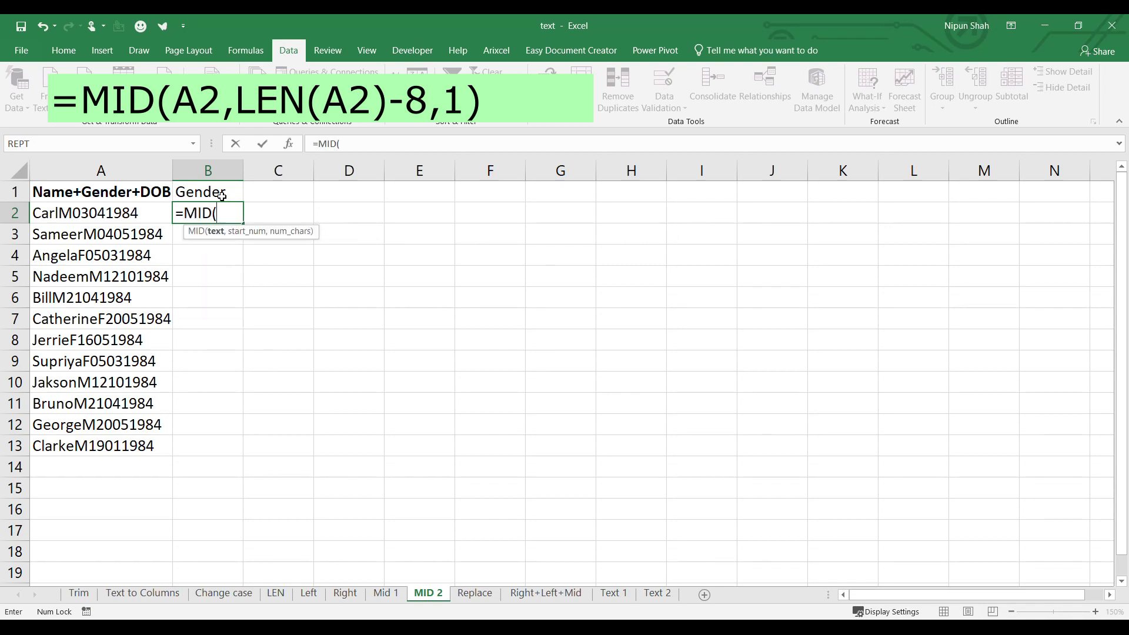
left_click(140, 214)
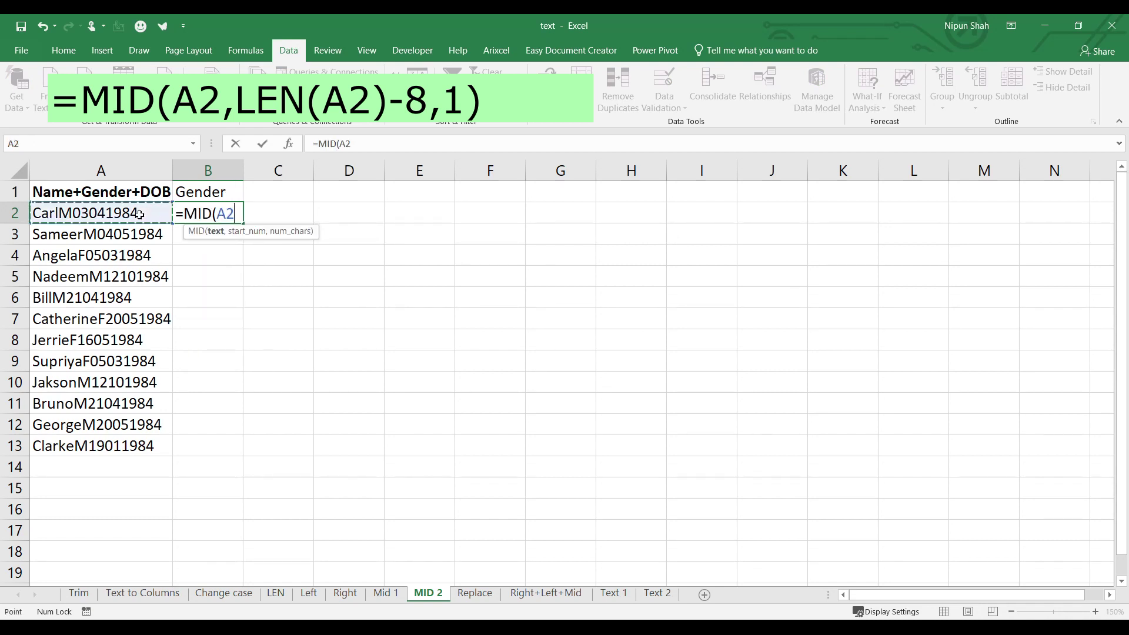
type(",")
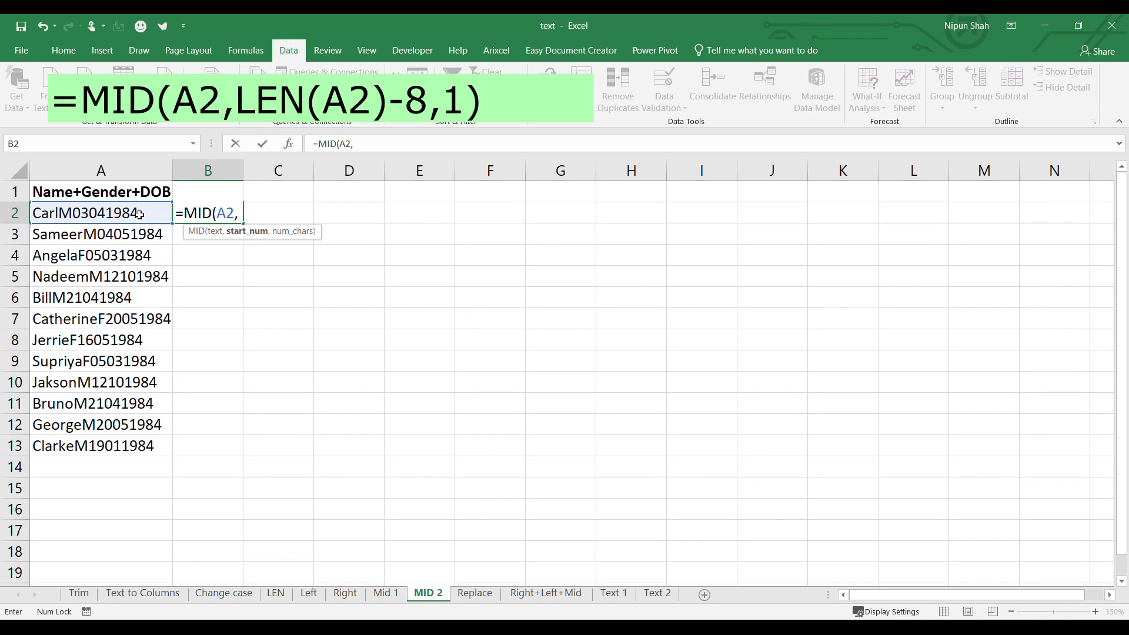
type("len")
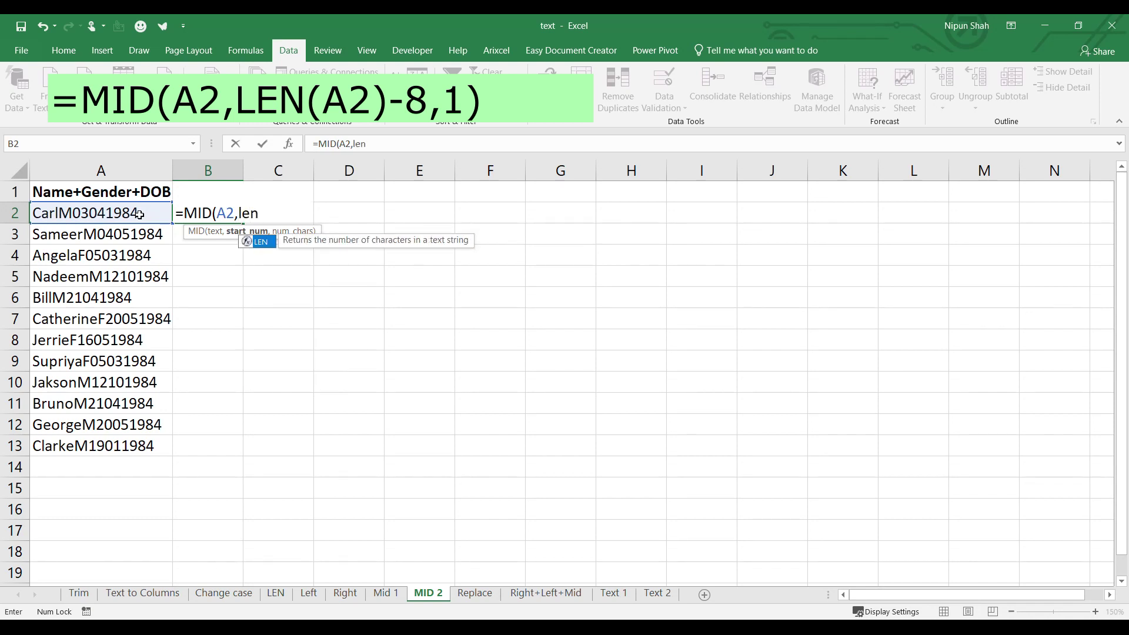
key("Tab")
left_click(140, 214)
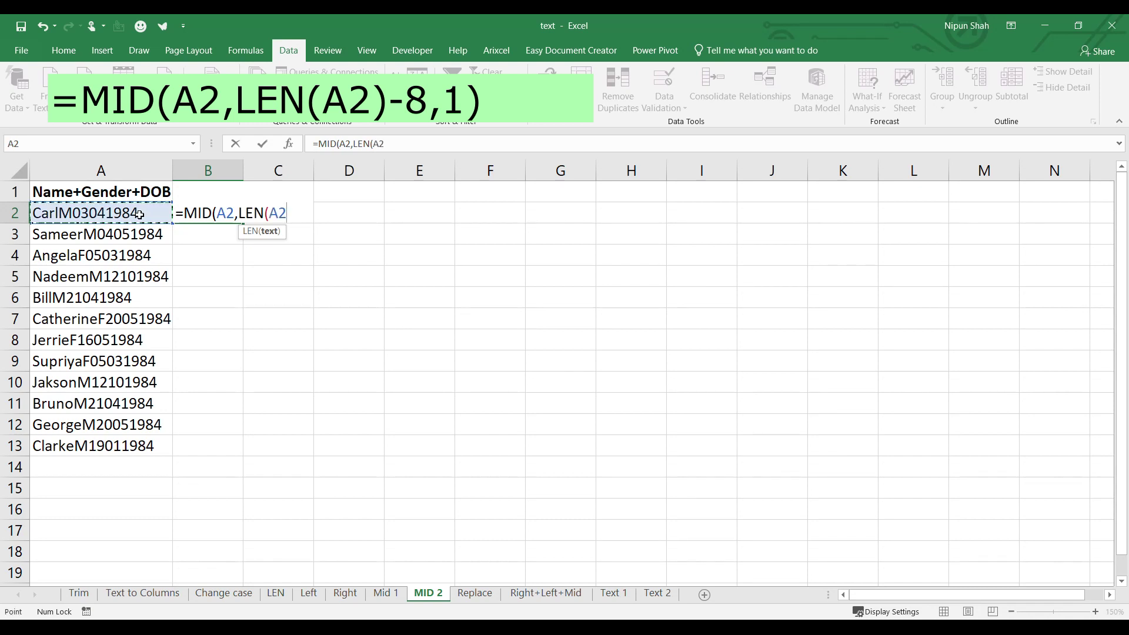
type(")-8")
key("BackSpace")
type("8")
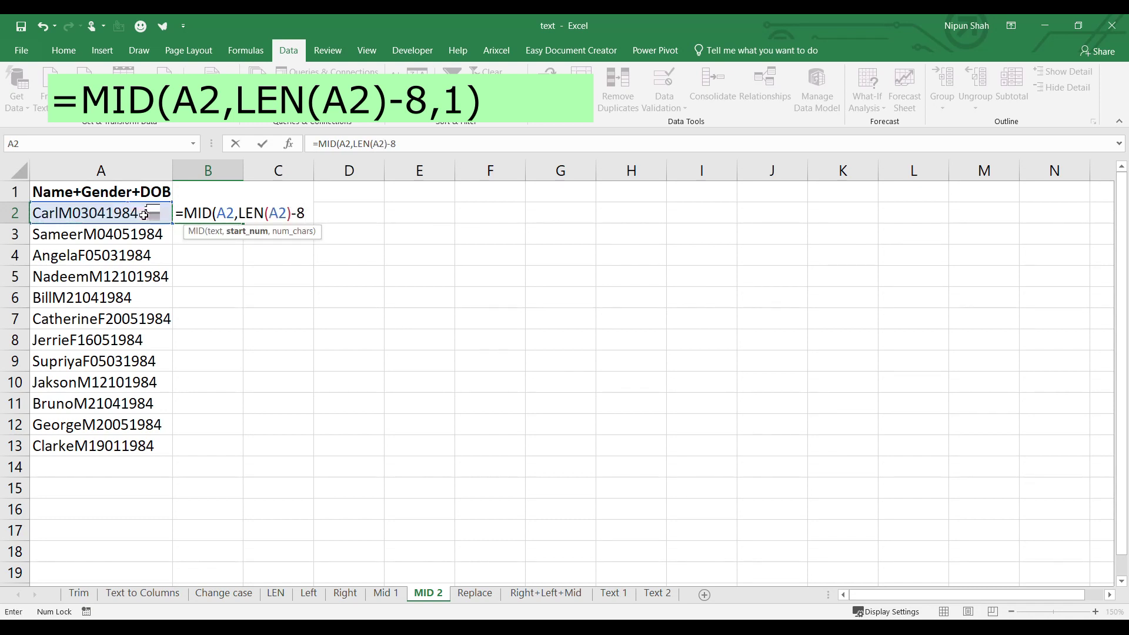
type(",")
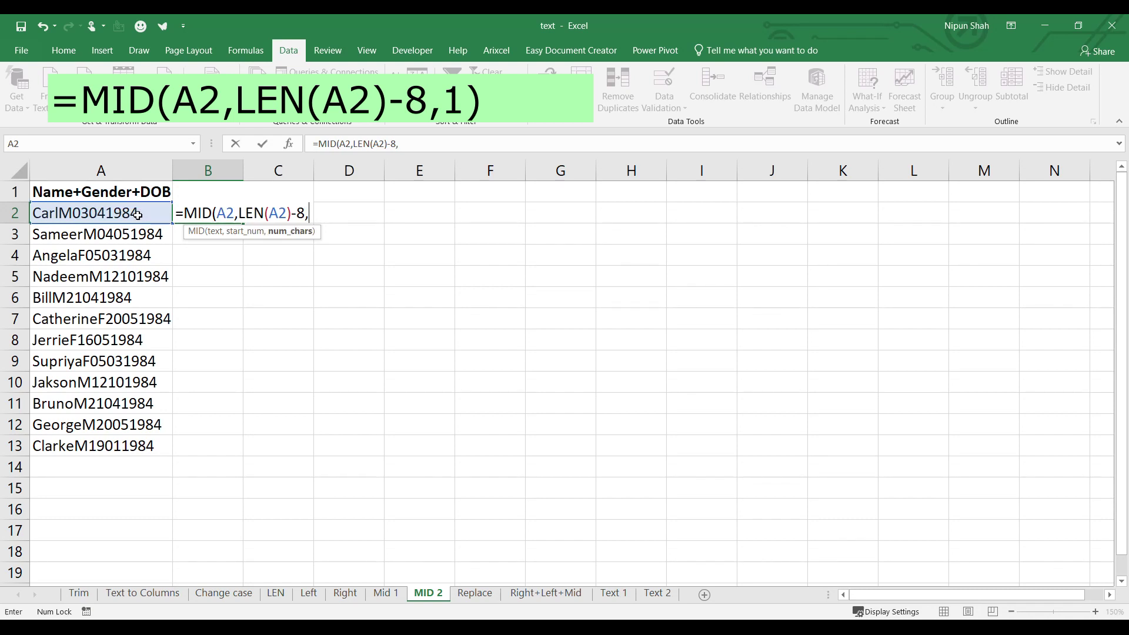
type("1)")
key("ctrl+Return")
double_click(243, 224)
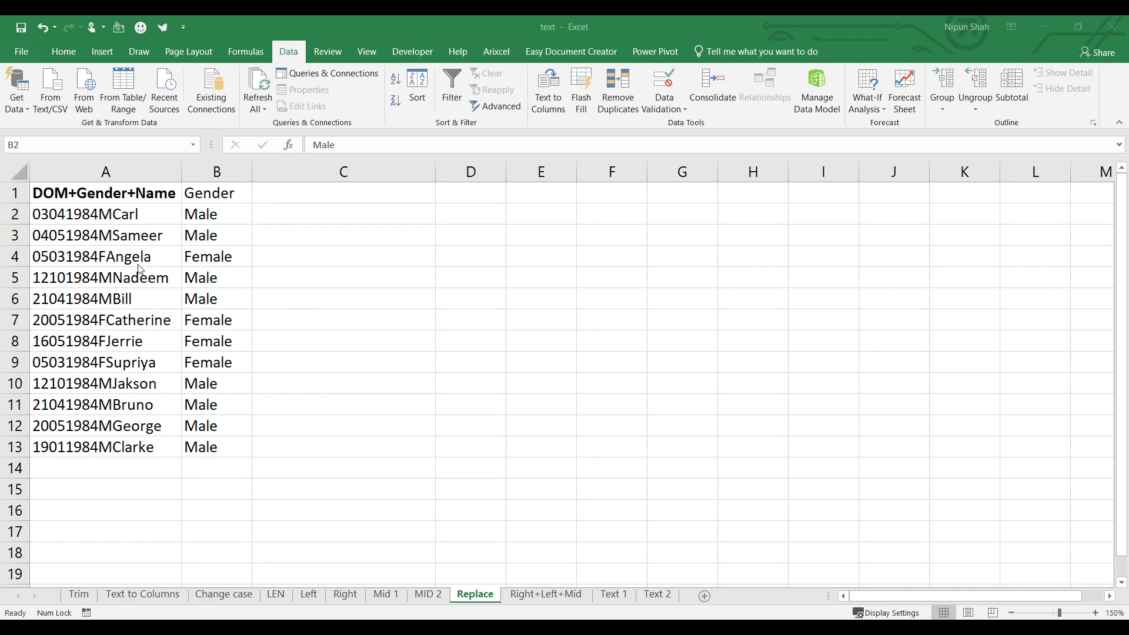
Examine the combined codes in column A and the gender words in column B of the Replace sheet.
left_click(126, 214)
left_click_drag(126, 214, 117, 405)
left_click(147, 320)
left_click(84, 215)
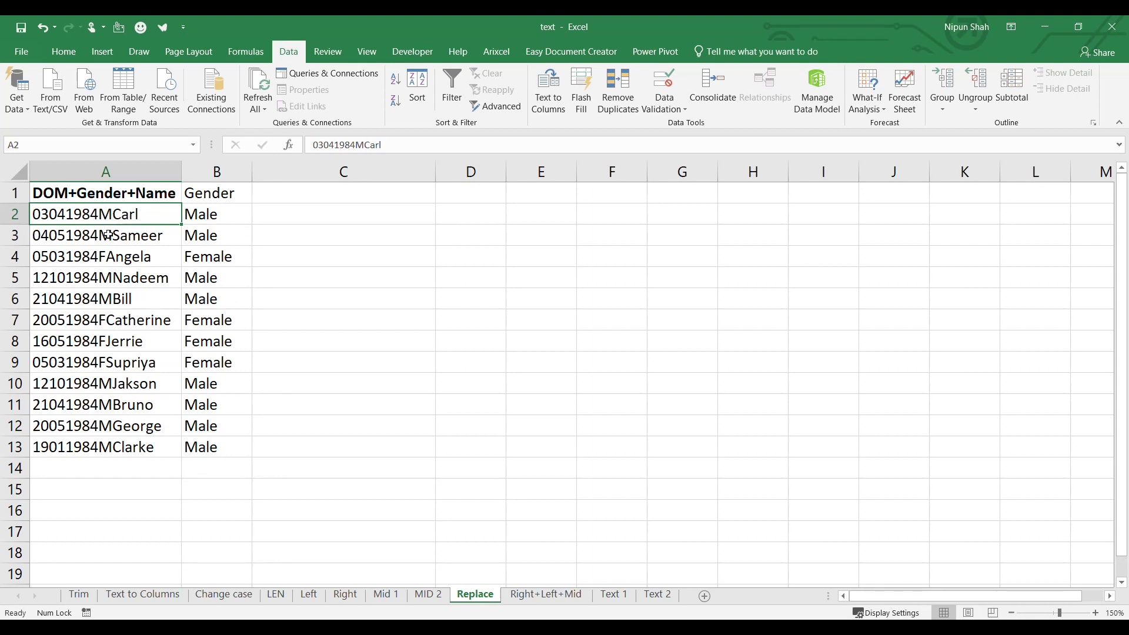
left_click(218, 217)
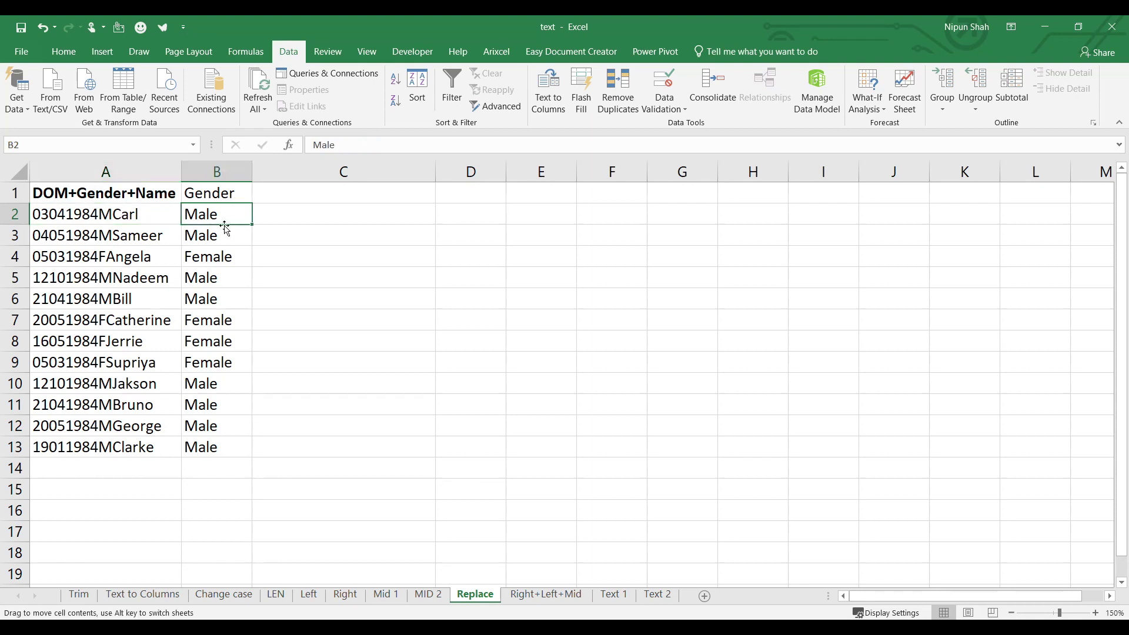
left_click(226, 257)
key("Up")
key("Up")
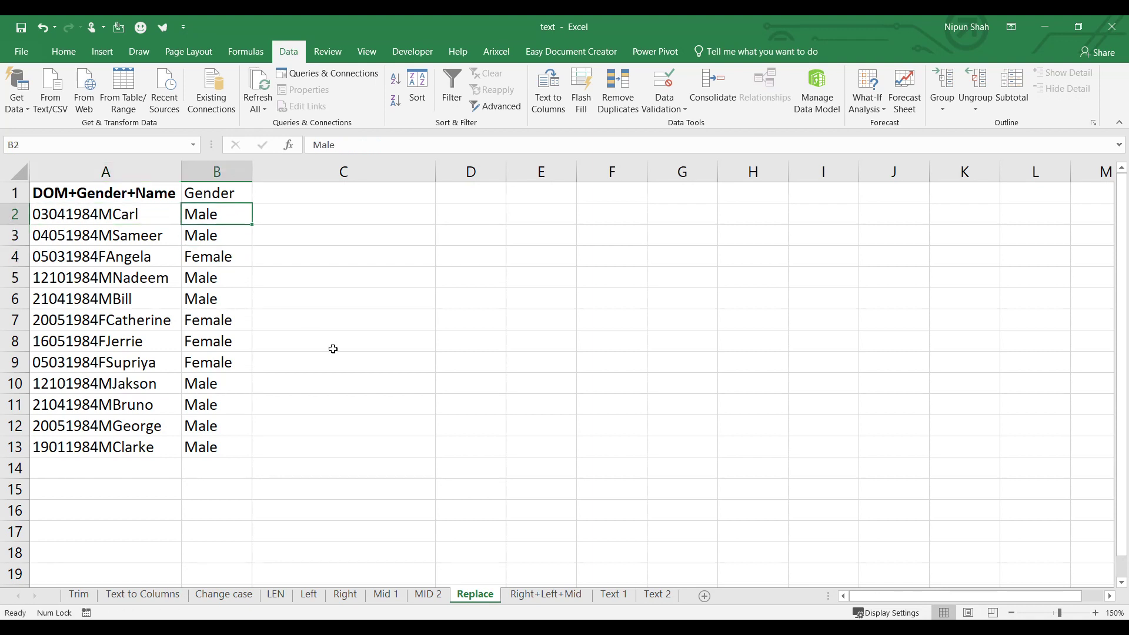
Copy the DOM+Gender+Name header from cell A1 to cell C1.
left_click(150, 189)
key("ctrl+c")
key("Right")
key("Right")
key("Return")
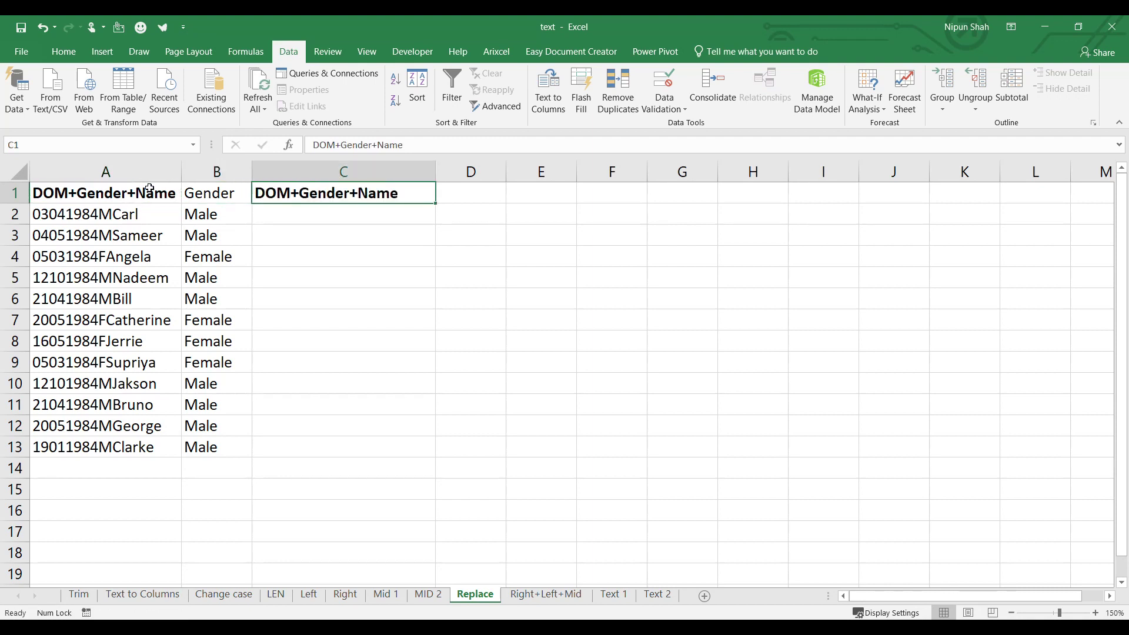
Enter =REPLACE(A2,9,1,B2) in cell C2 to swap the gender letter for the full word and fill it down through C13.
key("Down")
type("=re")
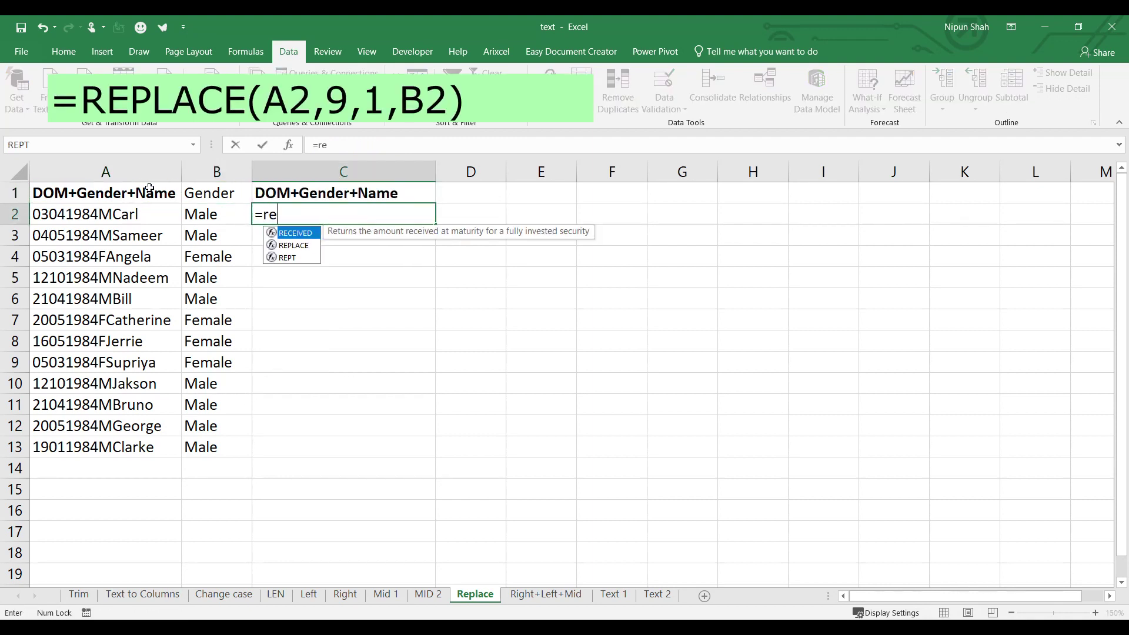
type("pla")
key("Tab")
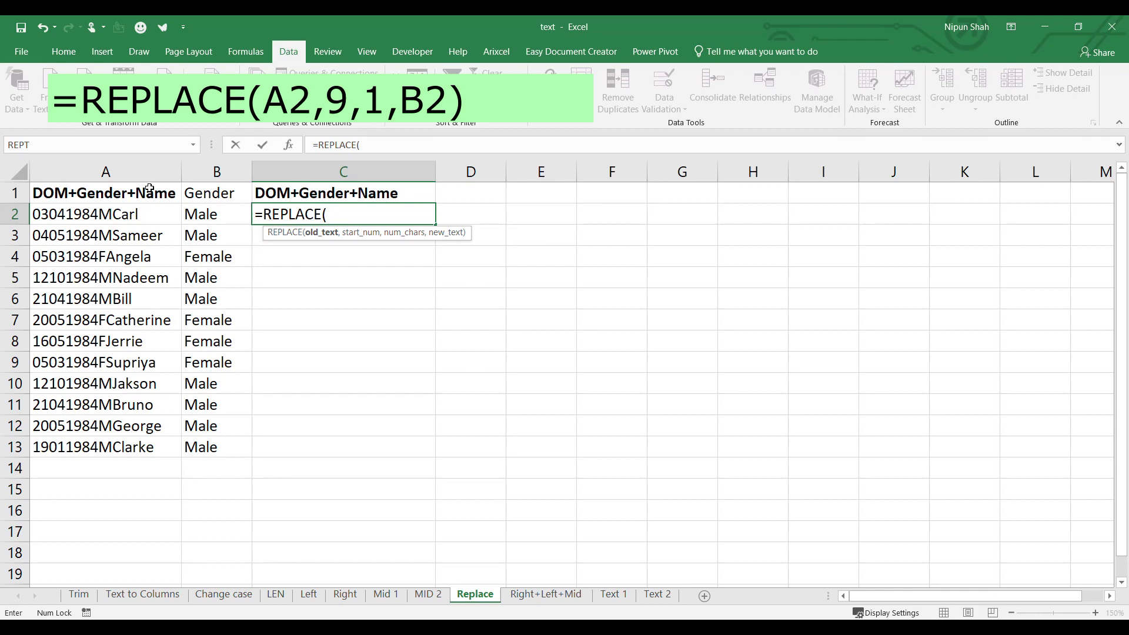
left_click(147, 214)
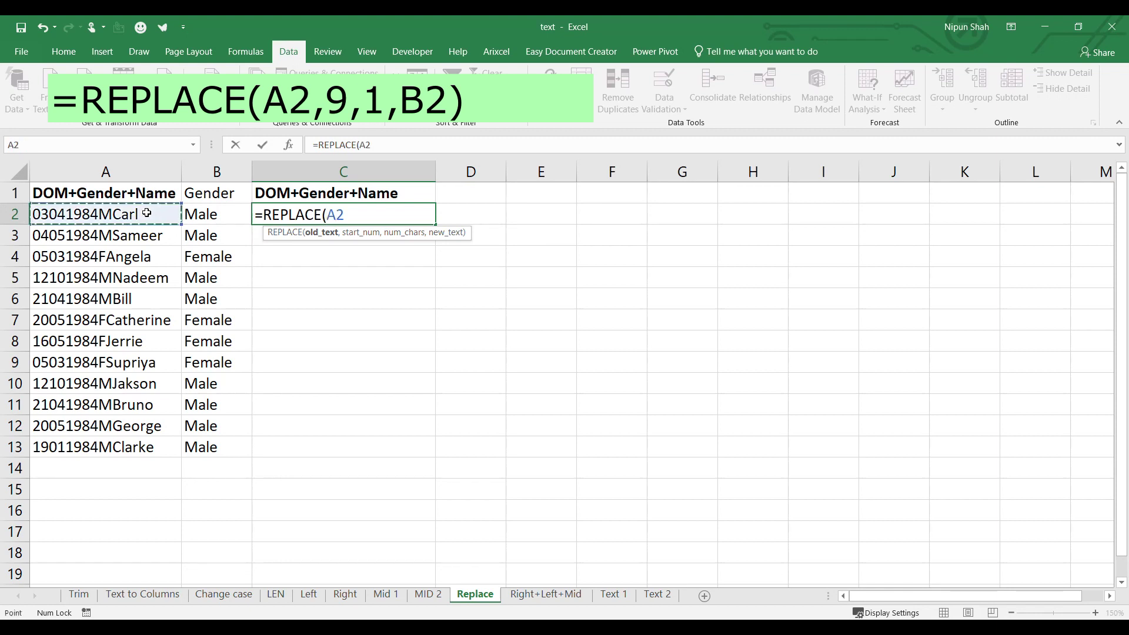
type(",")
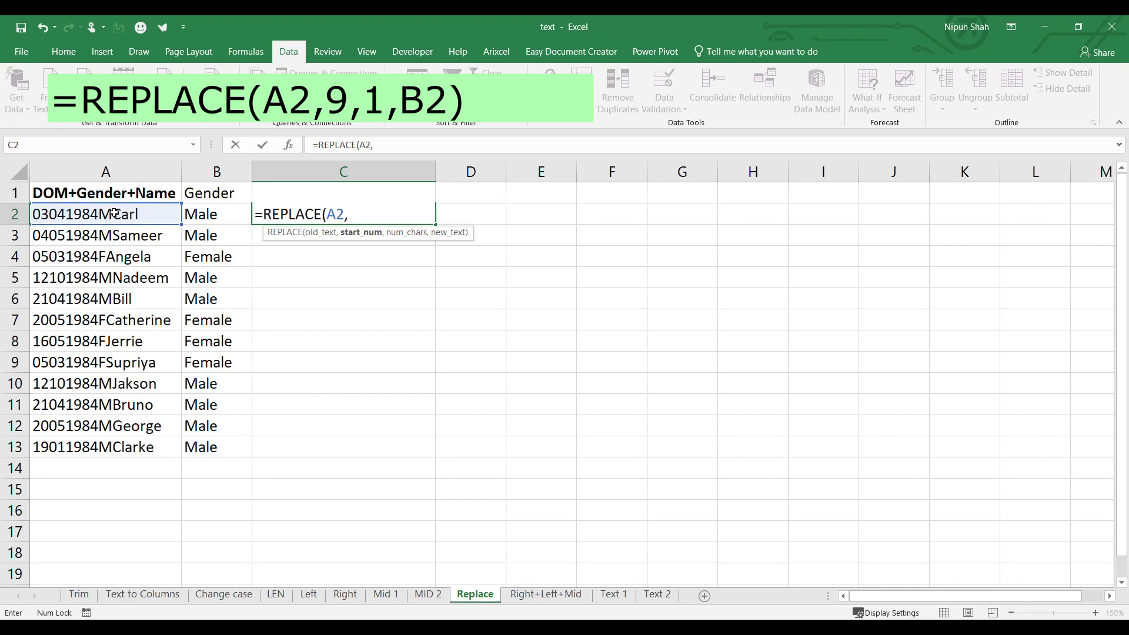
type("9,")
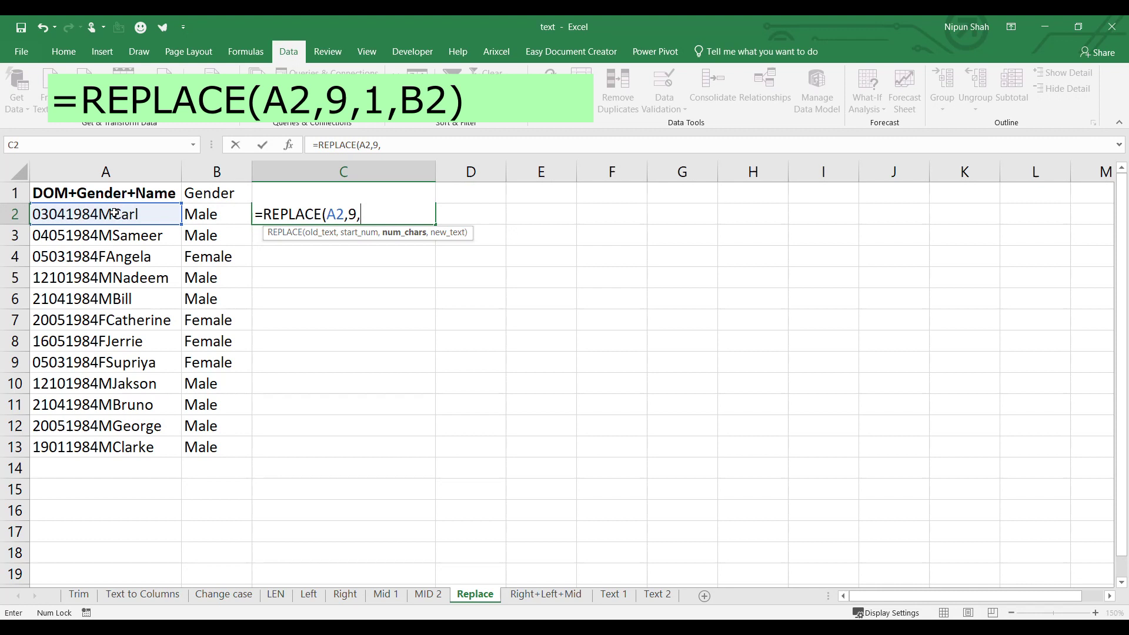
type("1,")
left_click(212, 213)
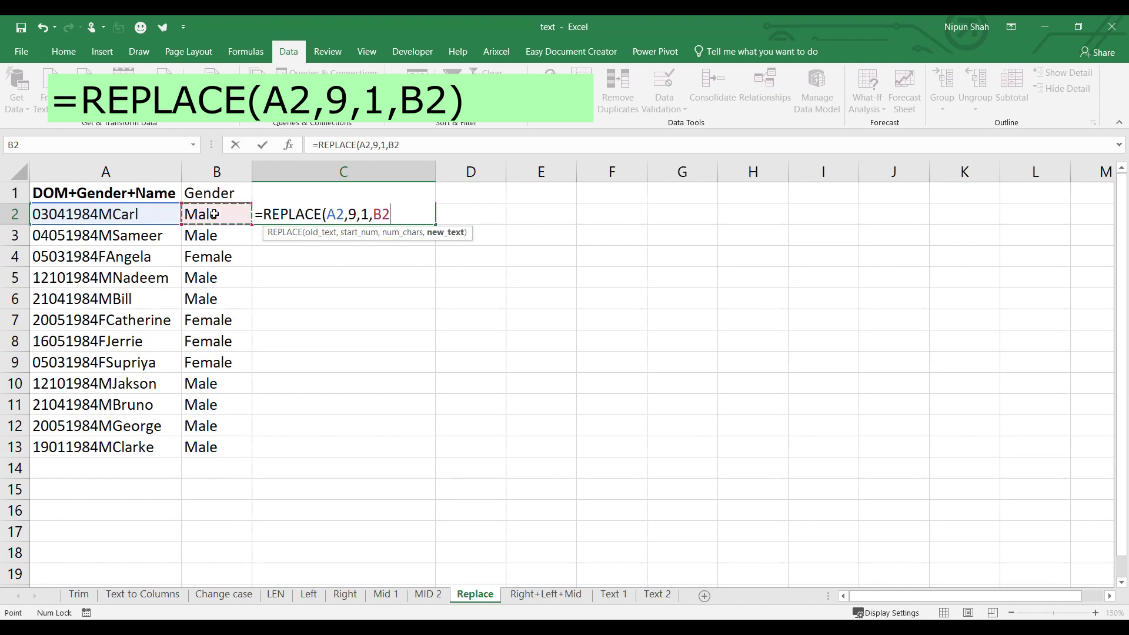
type(")")
key("Return")
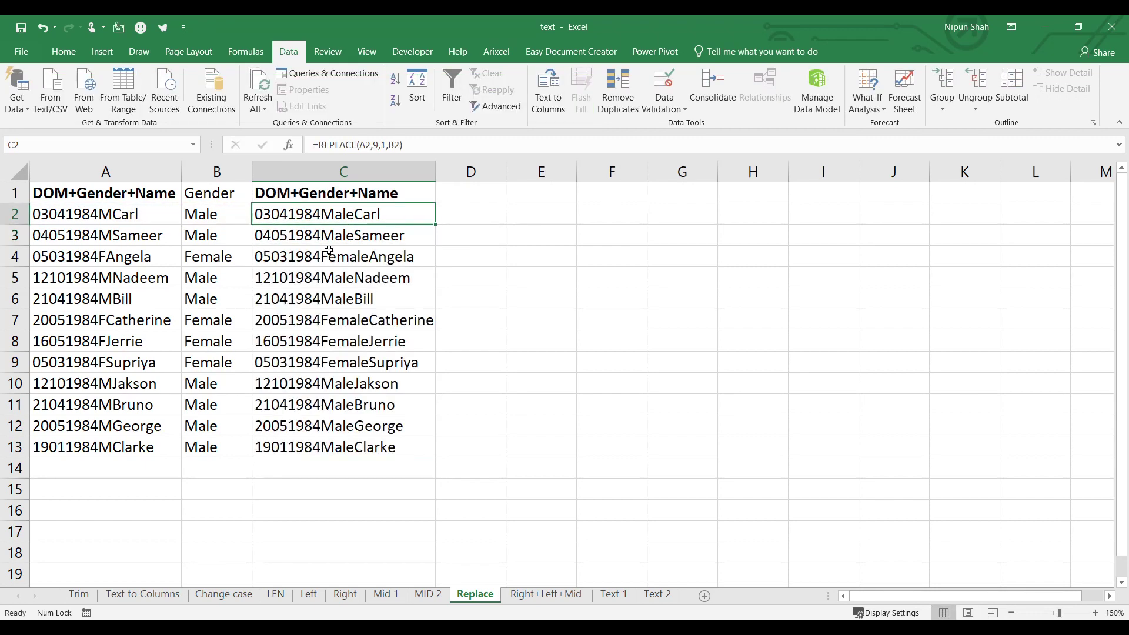
left_click_drag(362, 216, 368, 445)
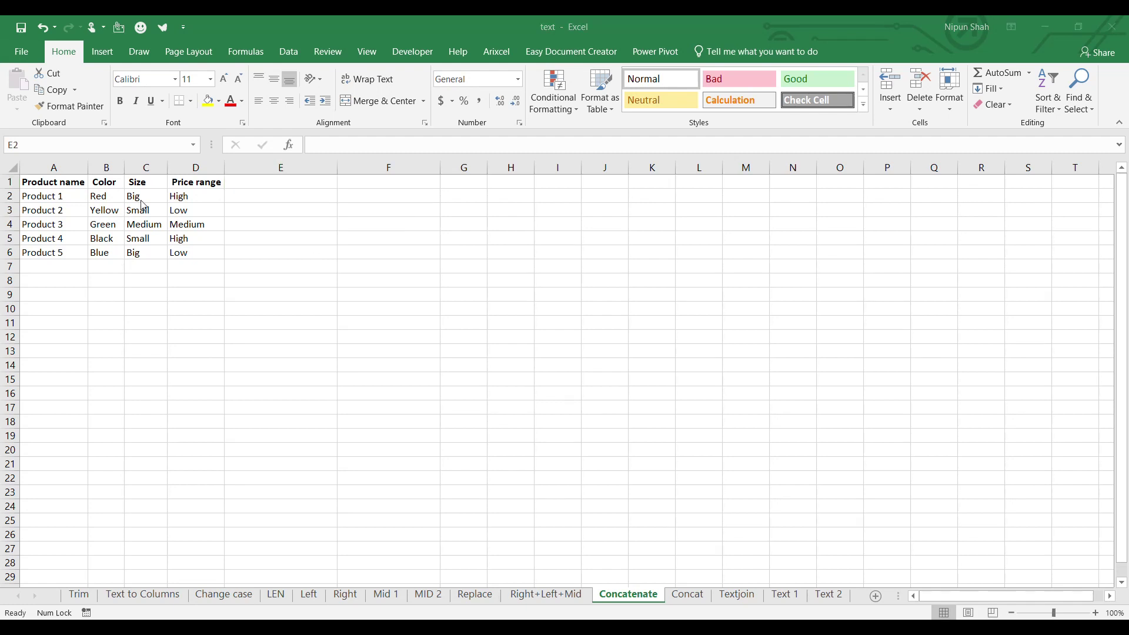
Examine the product names in column A and their color, size and price range values on the Concatenate sheet.
key("Down")
left_click_drag(56, 194, 58, 248)
left_click_drag(98, 196, 177, 210)
left_click_drag(109, 196, 185, 195)
Enter =CONCATENATE(B2,", ",C2,", ",D2) in cell E2 to join the attributes with commas and fill it down through E6.
left_click(268, 194)
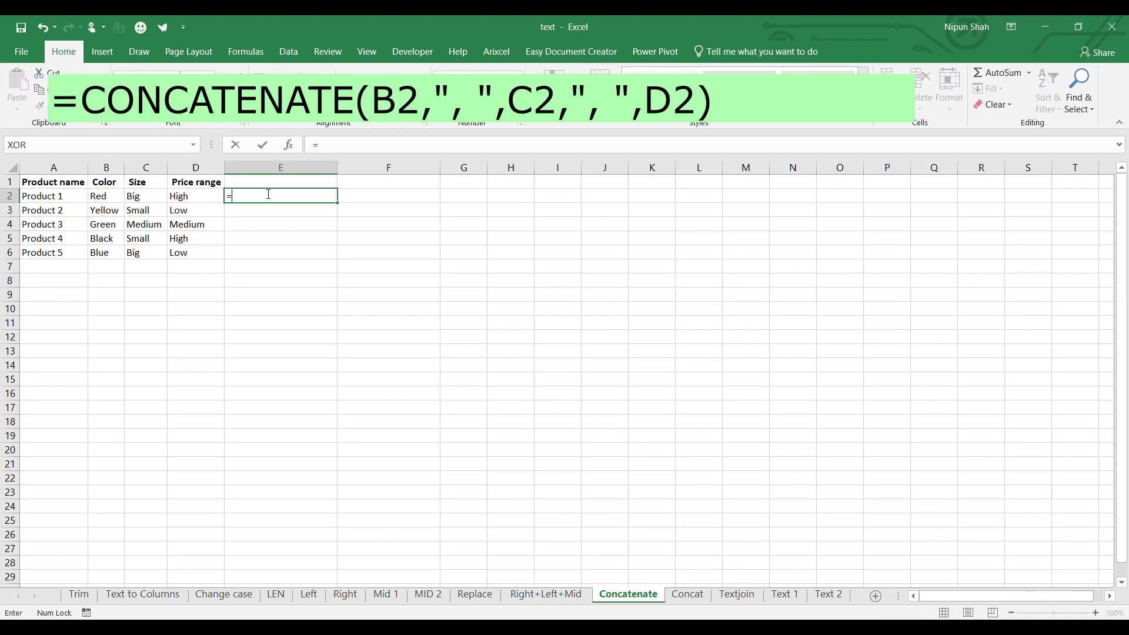
type("=conc")
key("Down")
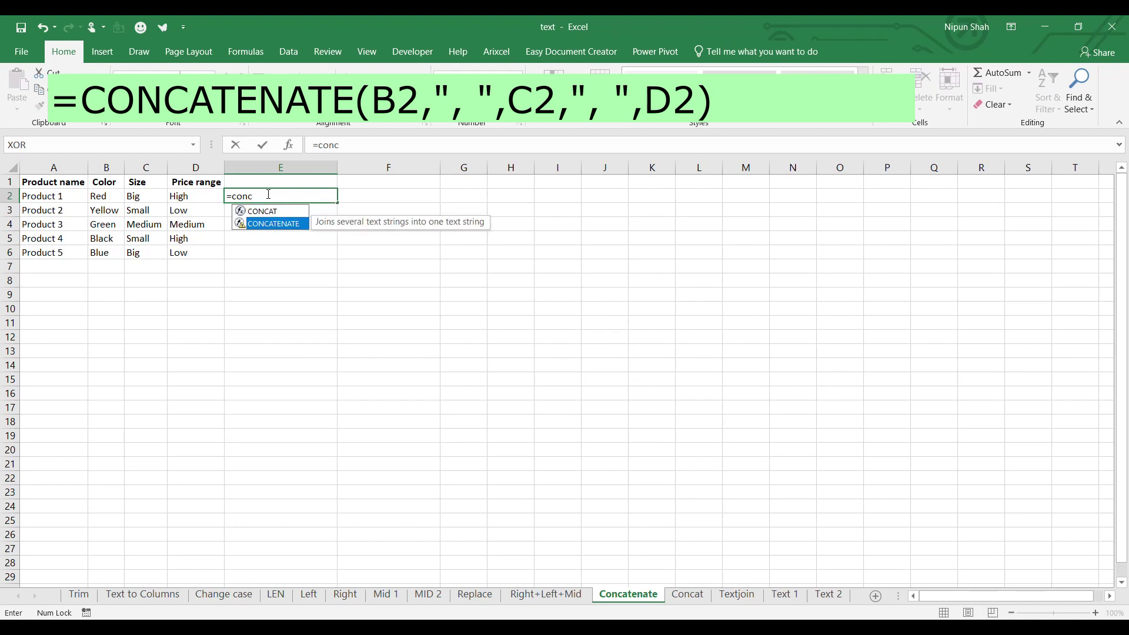
key("Tab")
left_click(108, 199)
type(",\",")
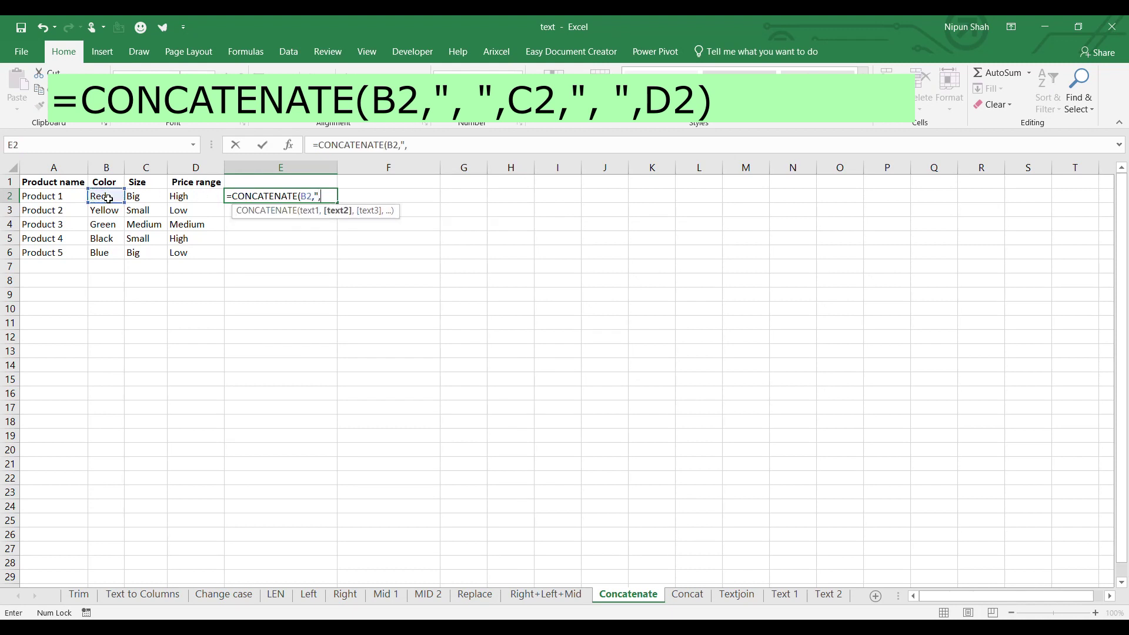
type(" \",")
left_click(160, 198)
type(",\", \",")
left_click(203, 193)
type(")")
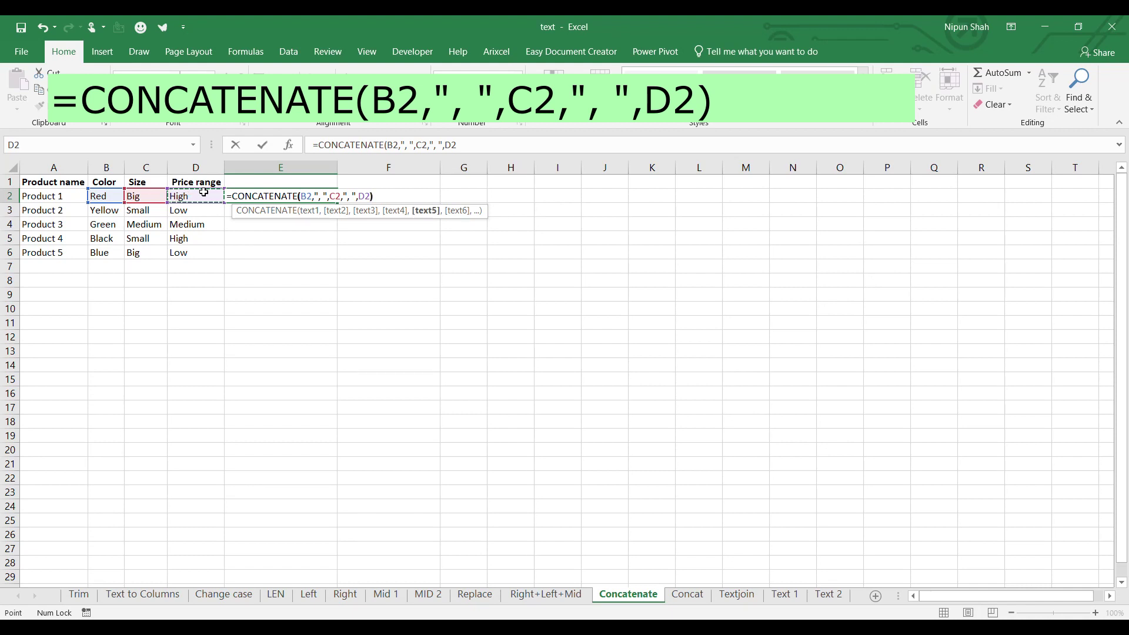
key("Return")
left_click(332, 200)
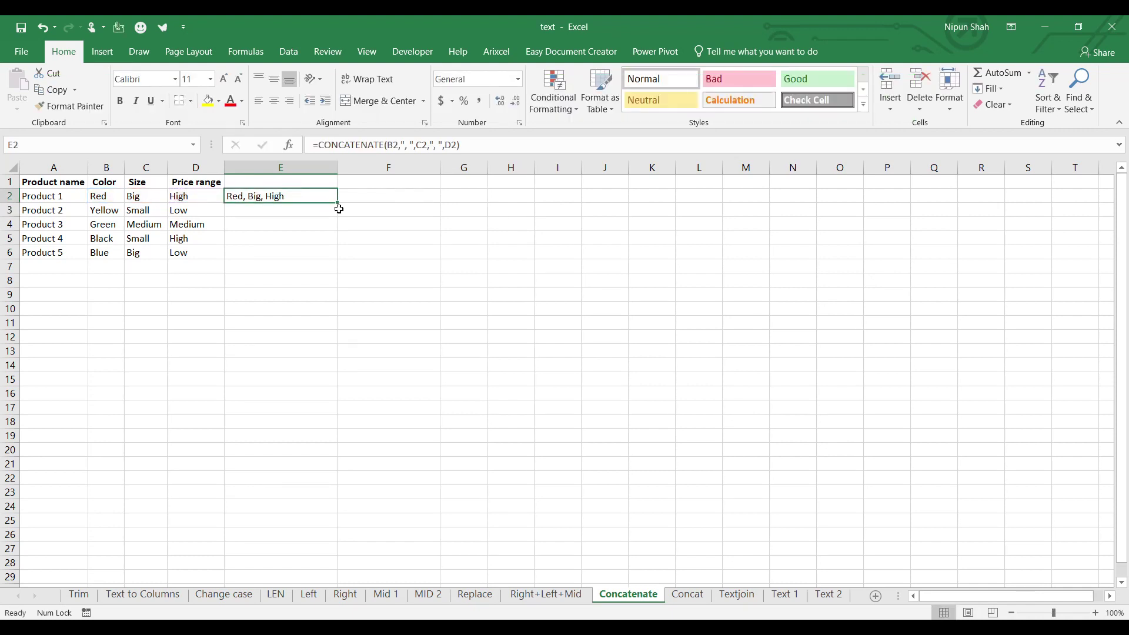
left_click_drag(338, 202, 325, 256)
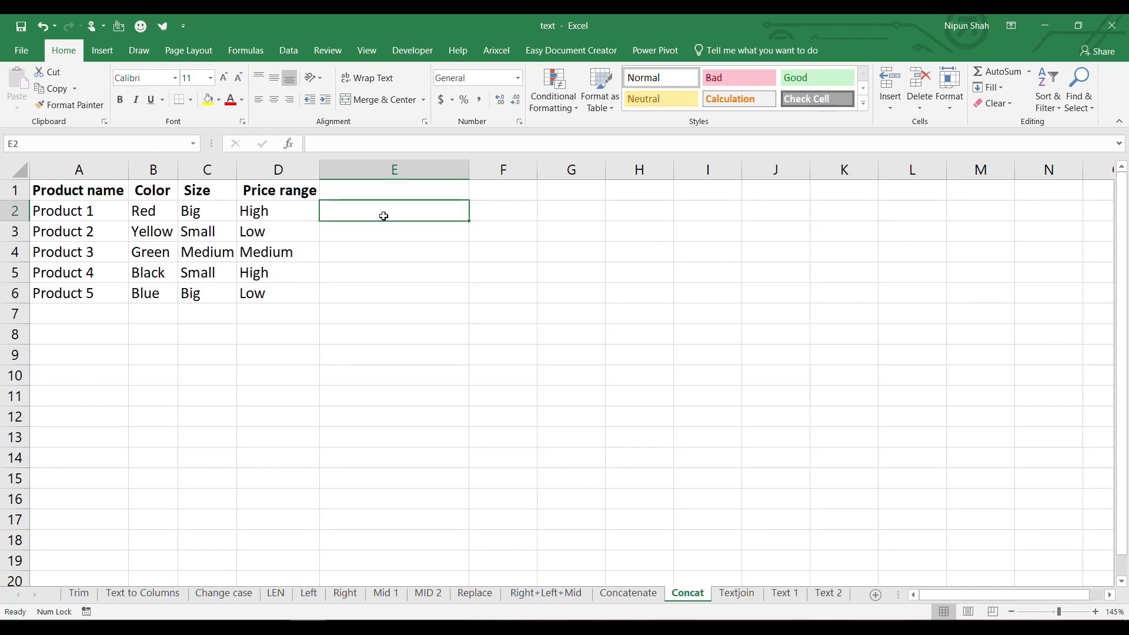
Try to join the attributes in B2:D2 of the Concat sheet by entering the range formula =CONCATENATE(B2:D2) in cell E2.
left_click_drag(147, 209, 256, 213)
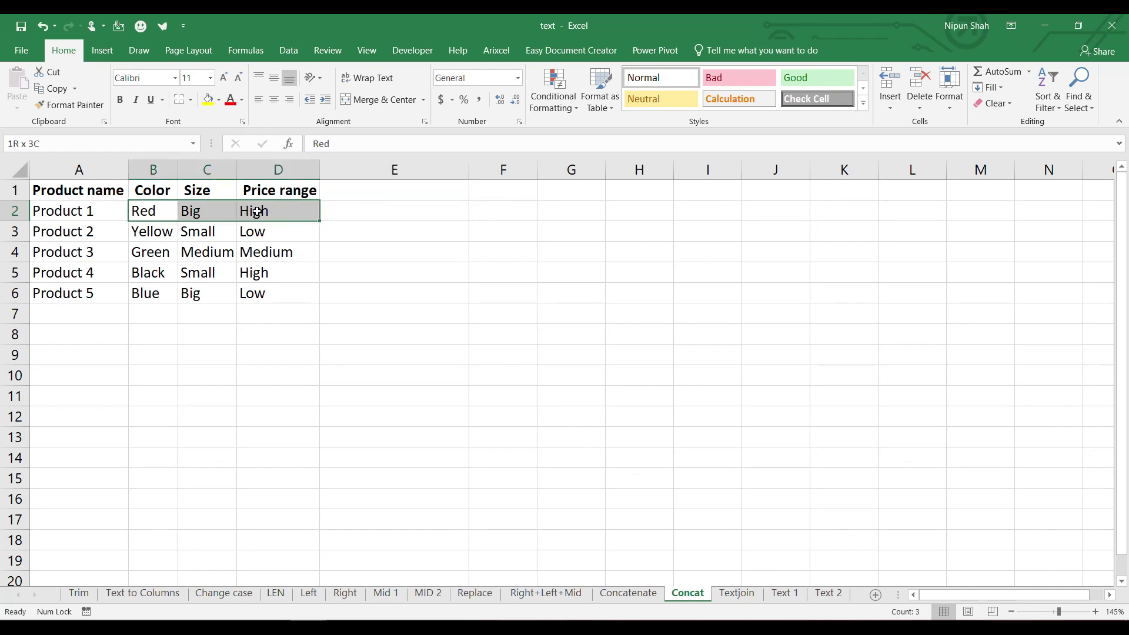
left_click(332, 214)
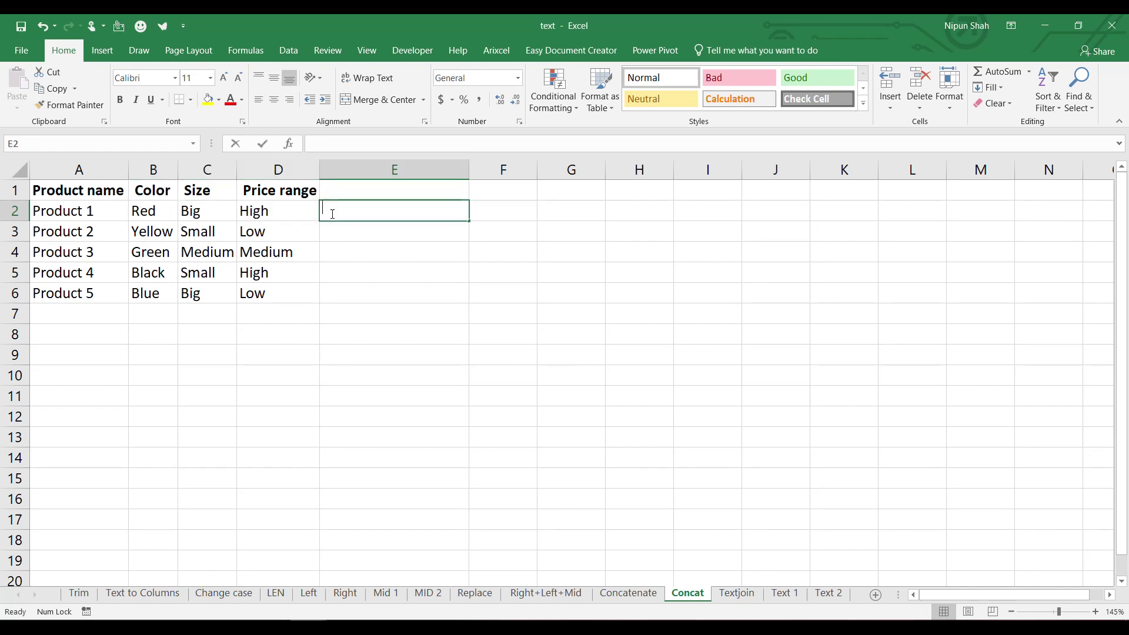
type("=conc")
key("Down")
key("Tab")
left_click(157, 211)
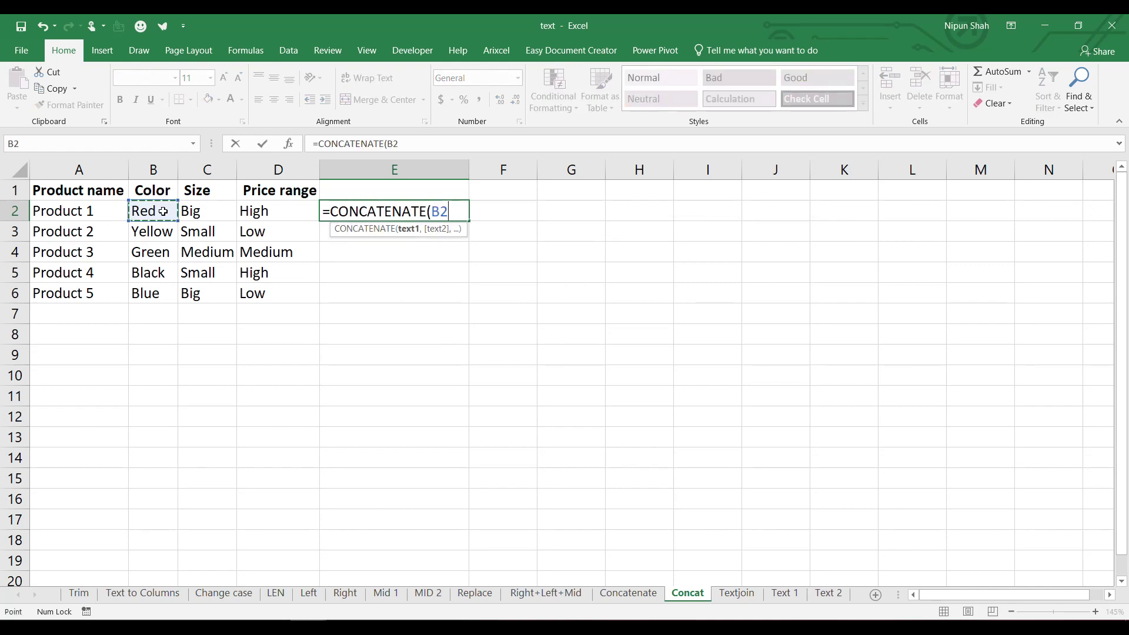
left_click_drag(160, 212, 253, 213)
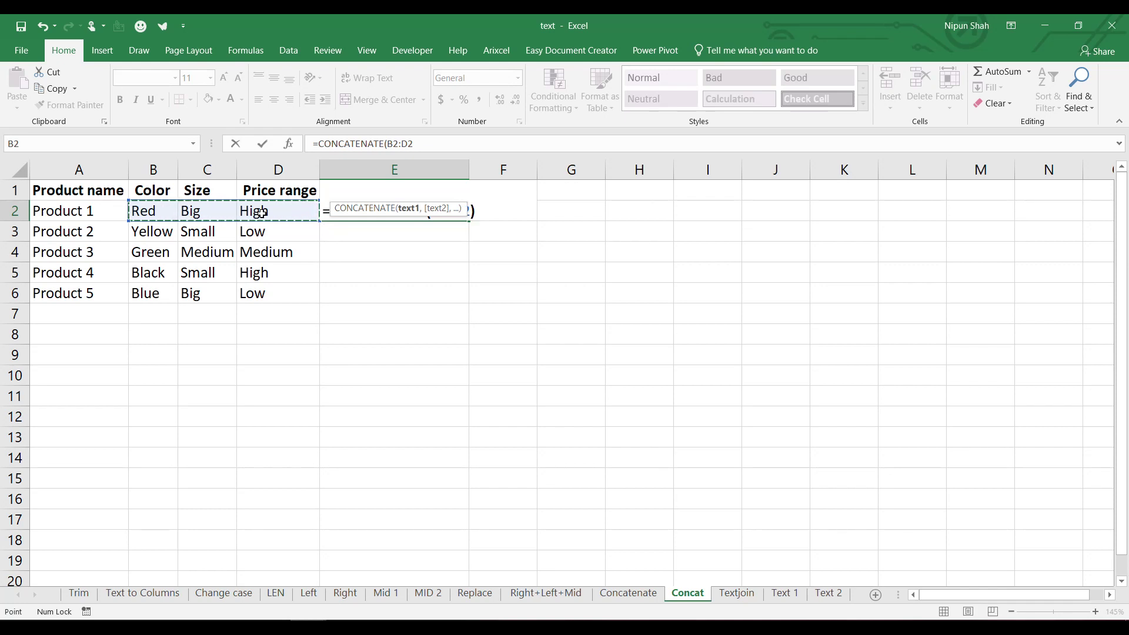
key("Return")
Replace the formula in cell E2 with =CONCAT(B2:D2) to join the whole range and fill it down through E6.
left_click(392, 210)
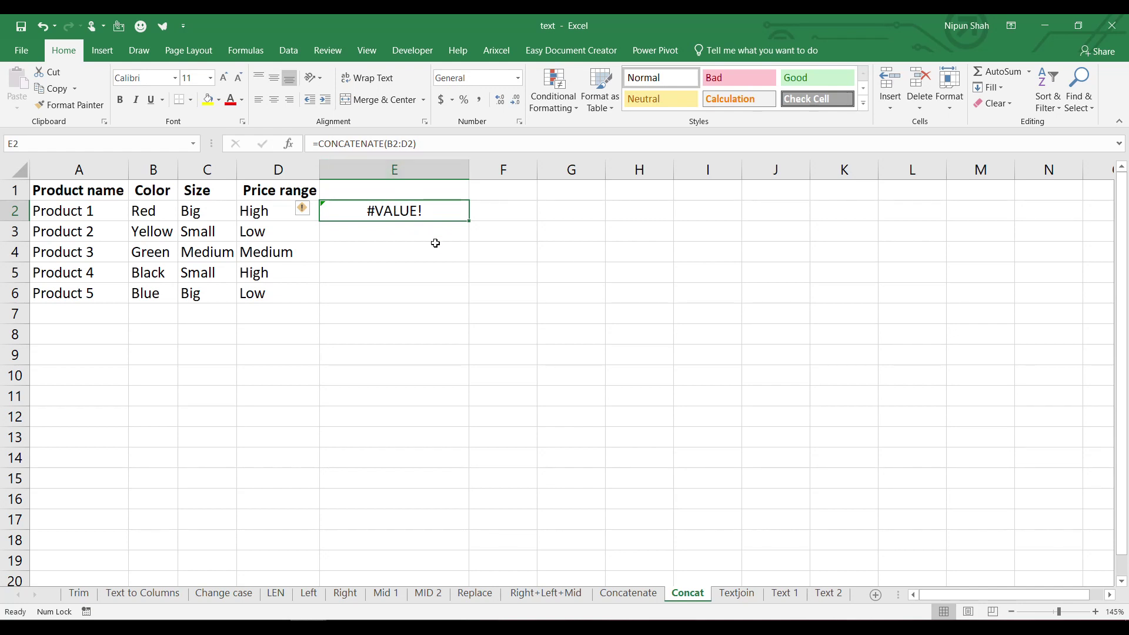
type("=con")
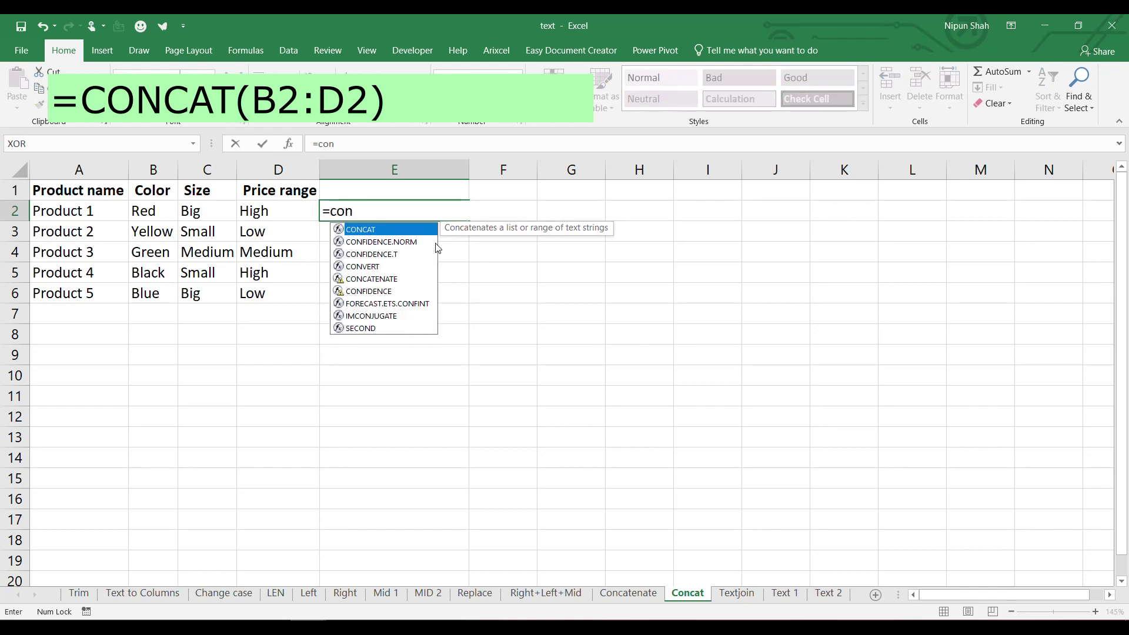
key("Tab")
left_click_drag(148, 209, 265, 214)
key("Return")
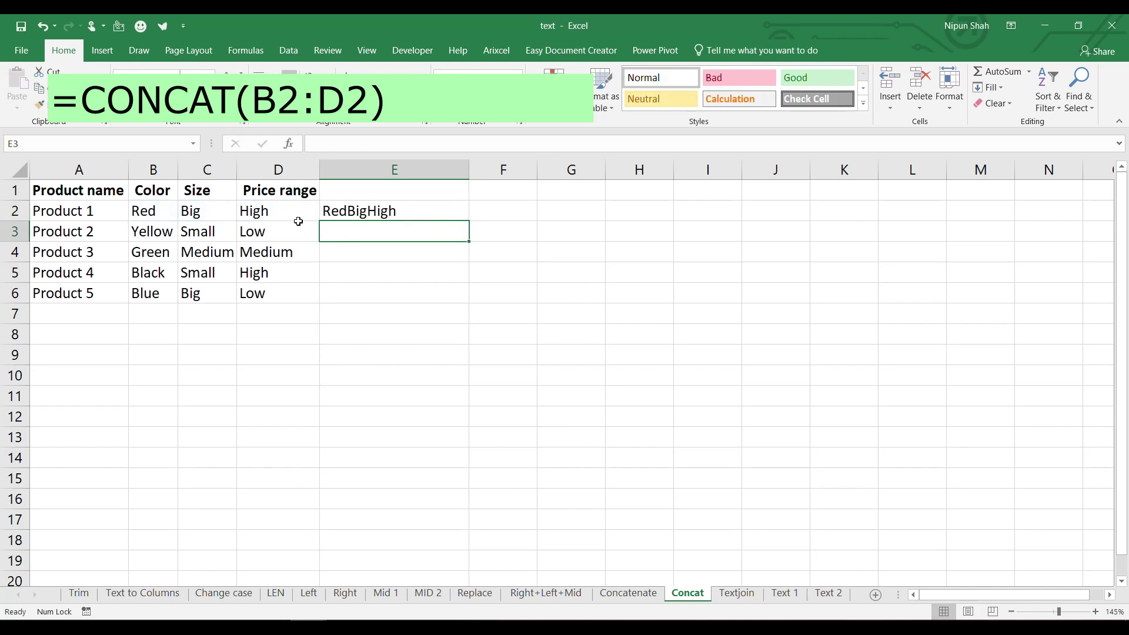
left_click(378, 211)
double_click(469, 220)
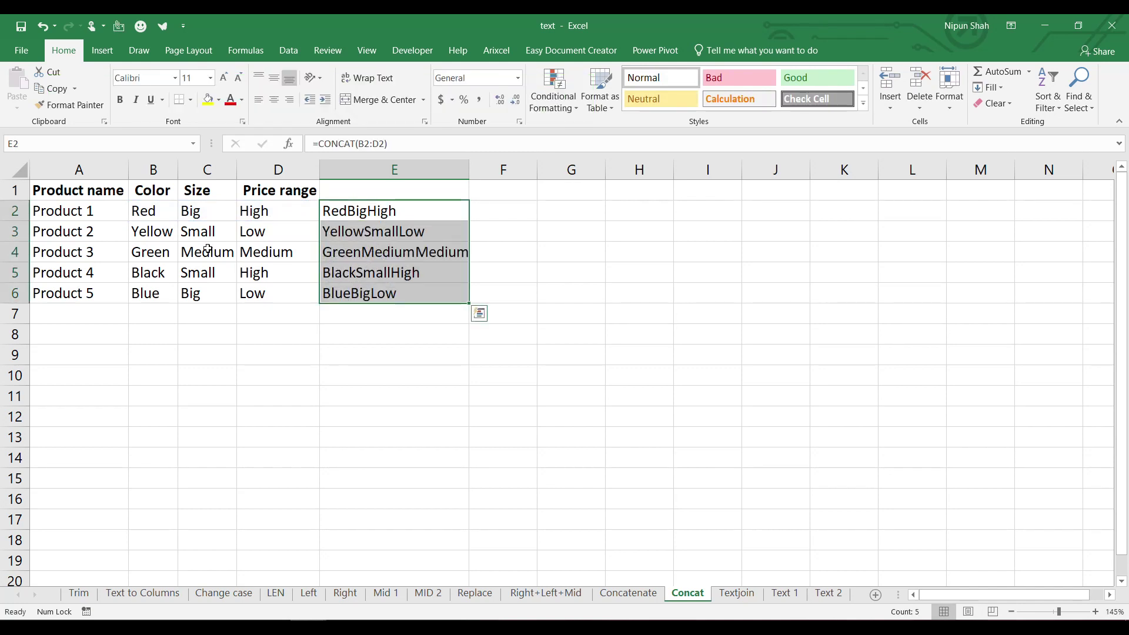
left_click(136, 214)
left_click(428, 214)
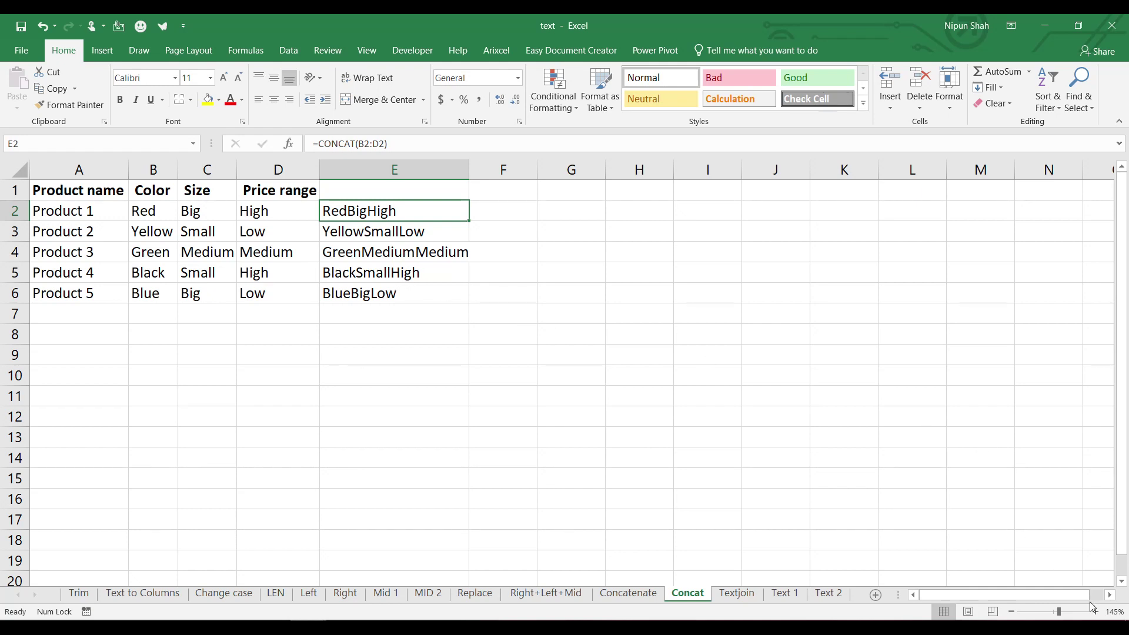
On the Textjoin sheet, enter =TEXTJOIN(", ",1,B2:D2) in cell E2 to join the attributes with commas while ignoring empty cells.
key("ctrl+Page_Down")
left_click_drag(88, 211, 285, 298)
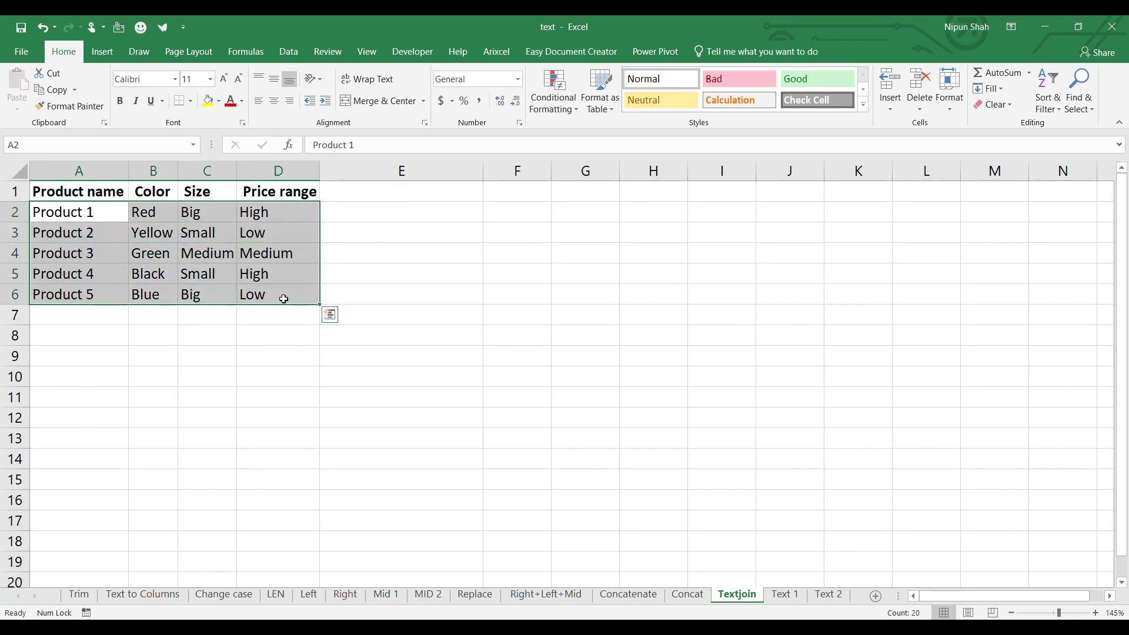
left_click(413, 218)
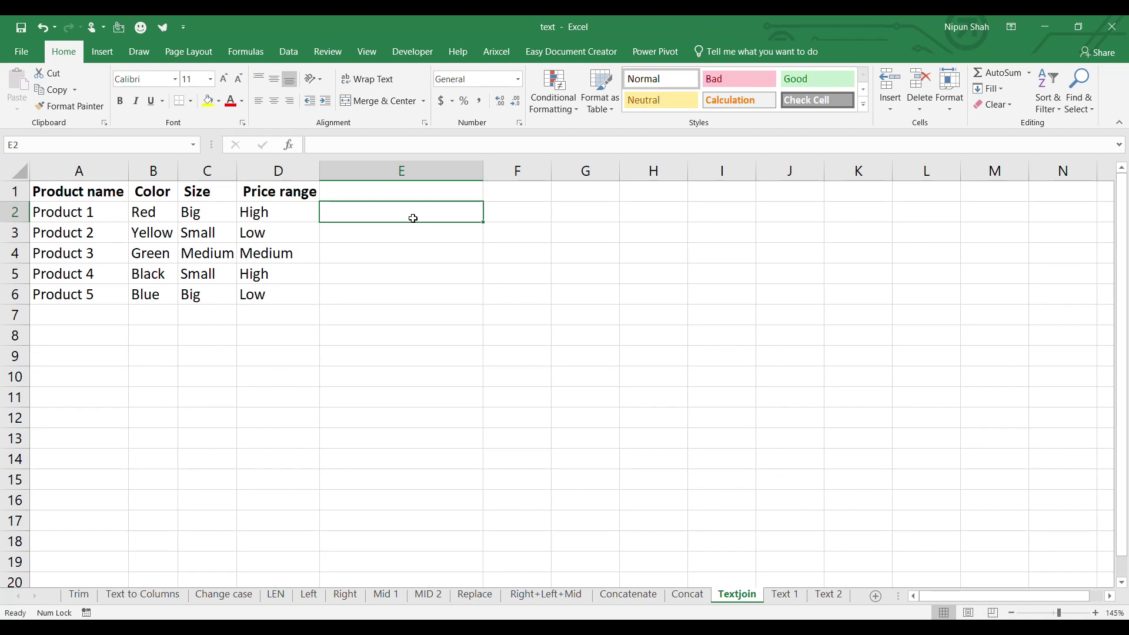
type("=textjo")
key("Tab")
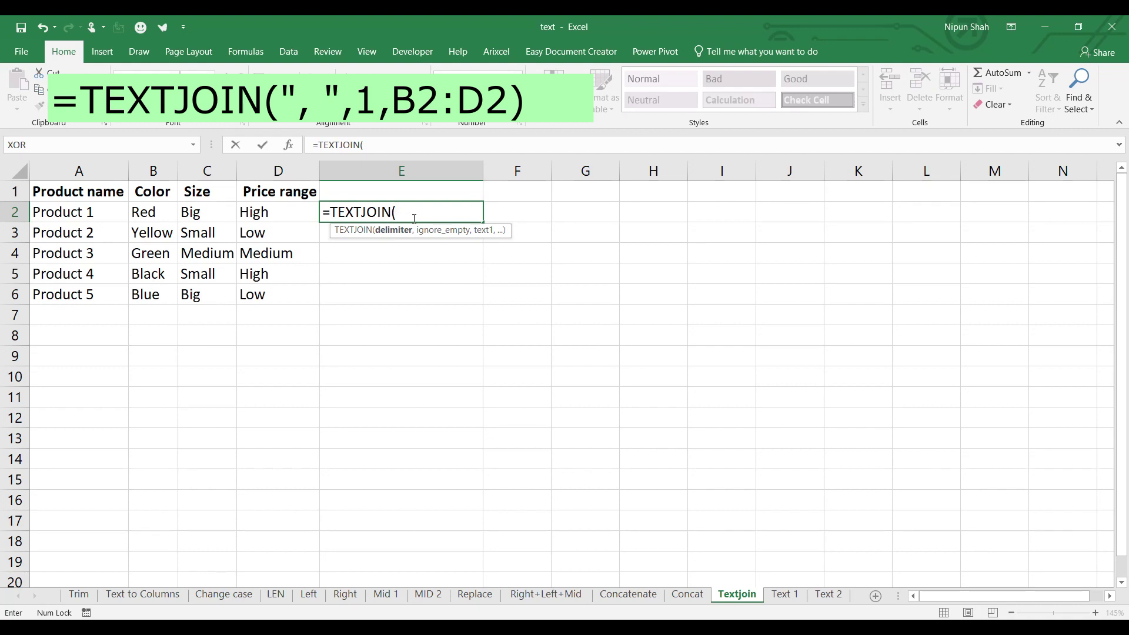
type("\", \",")
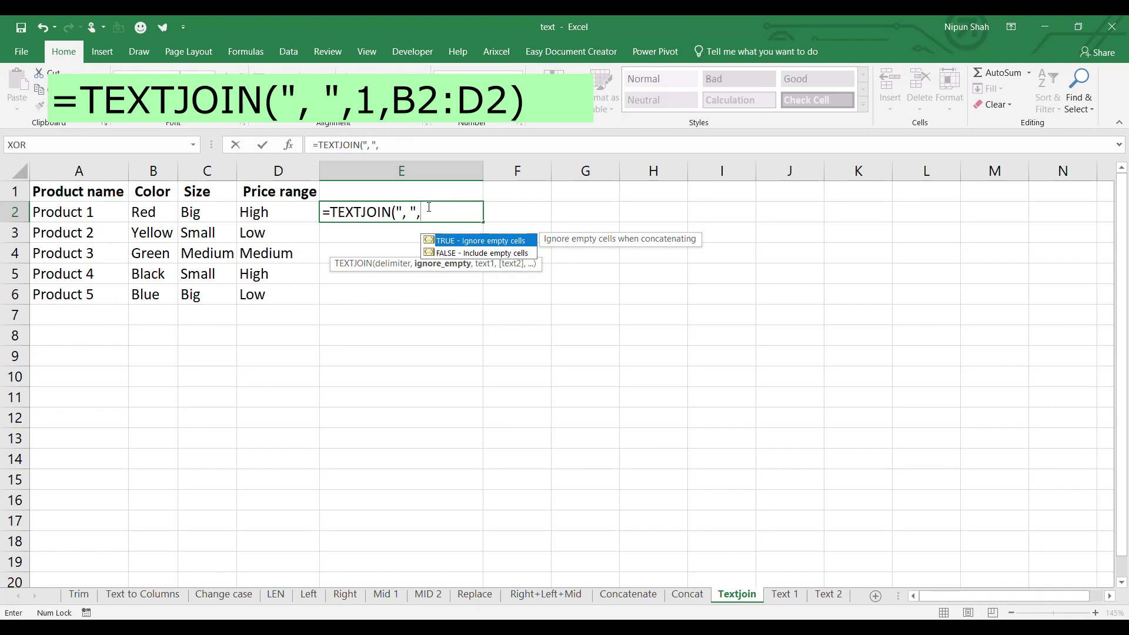
type("1,")
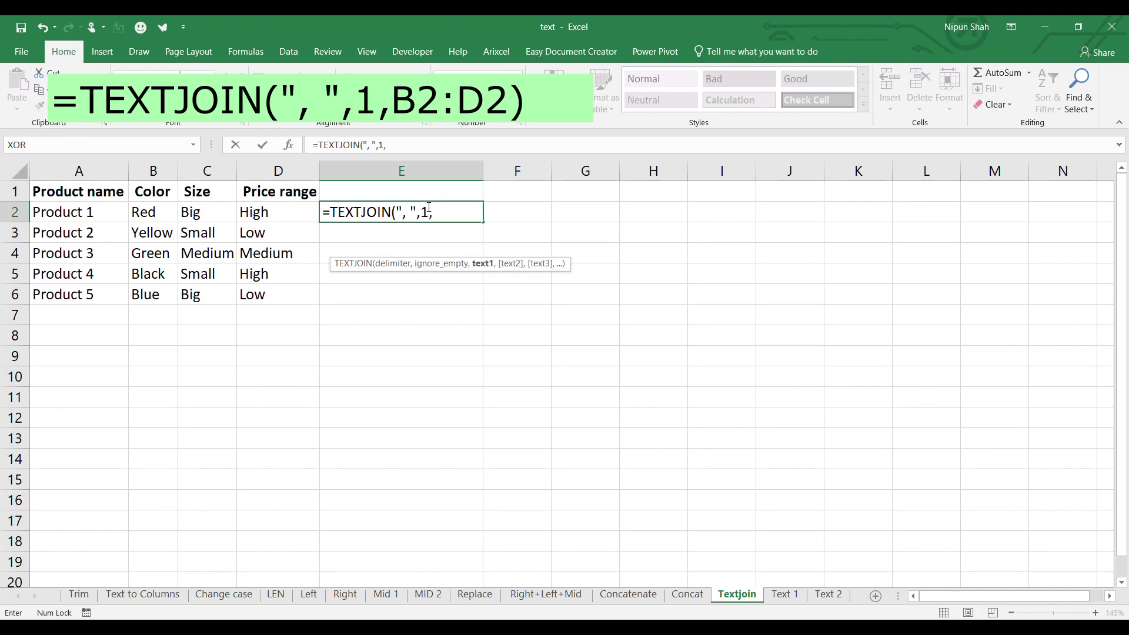
left_click(160, 213)
left_click_drag(190, 213, 262, 213)
type(")")
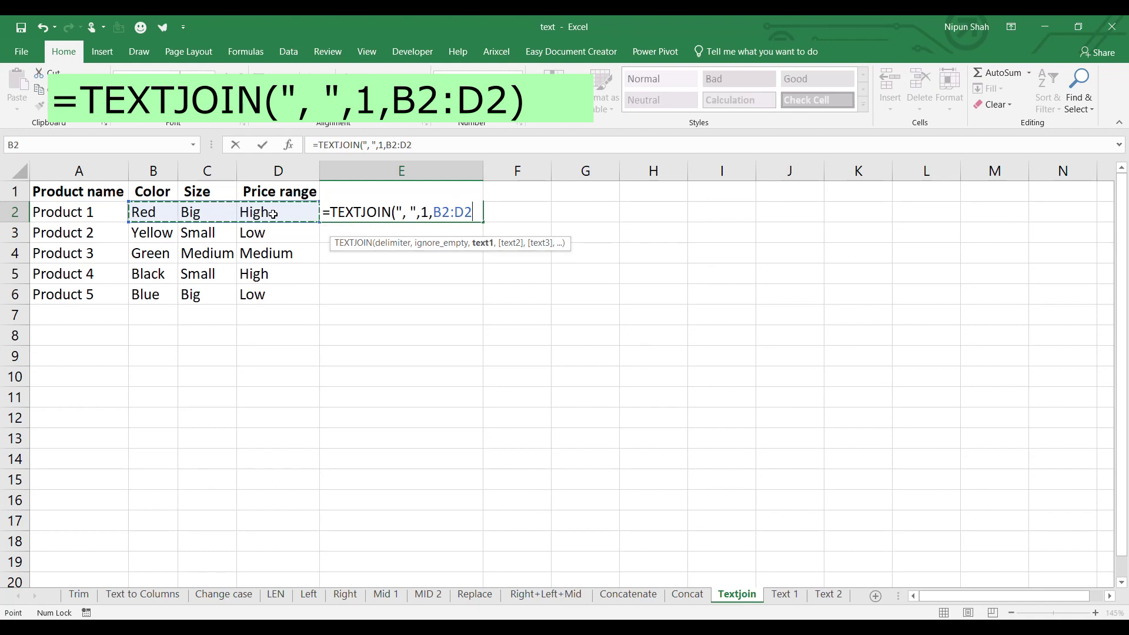
key("Return")
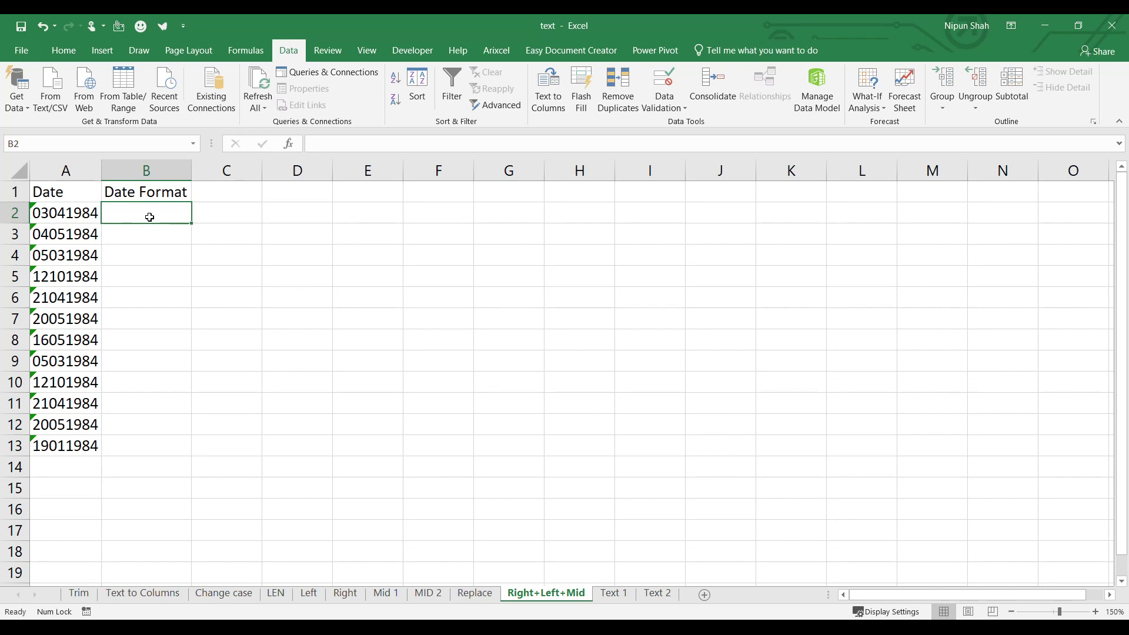
On the Right+Left+Mid sheet, enter =DATE(RIGHT(A2,4),MID(A2,3,2),LEFT(A2,2)) in cell B2 to build real dates and fill it down through B13.
left_click_drag(75, 213, 83, 444)
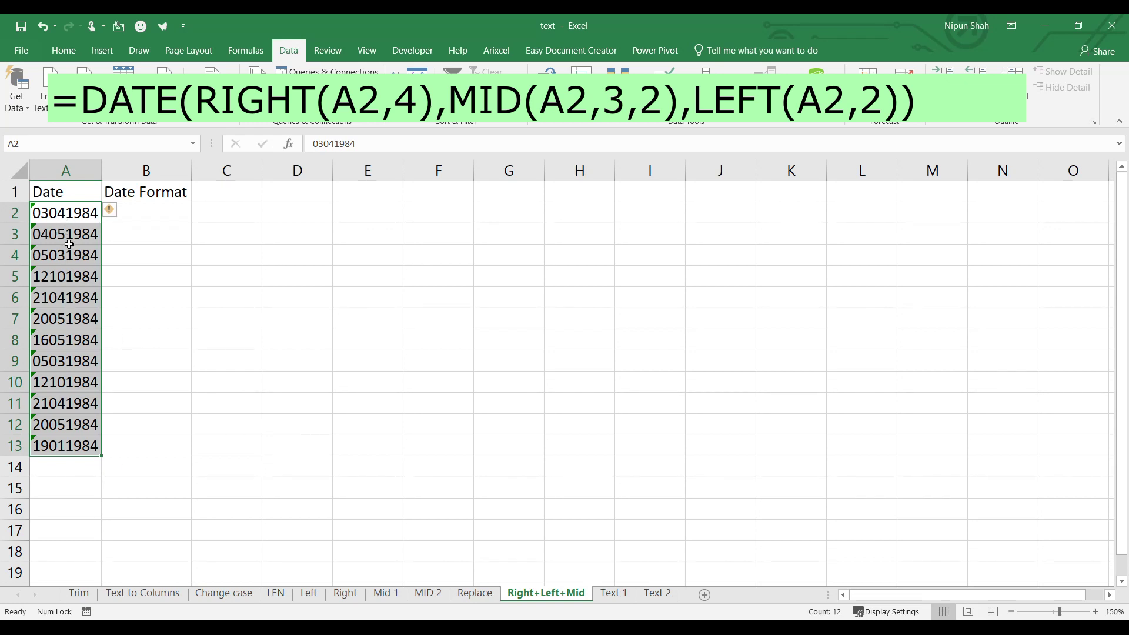
left_click(156, 214)
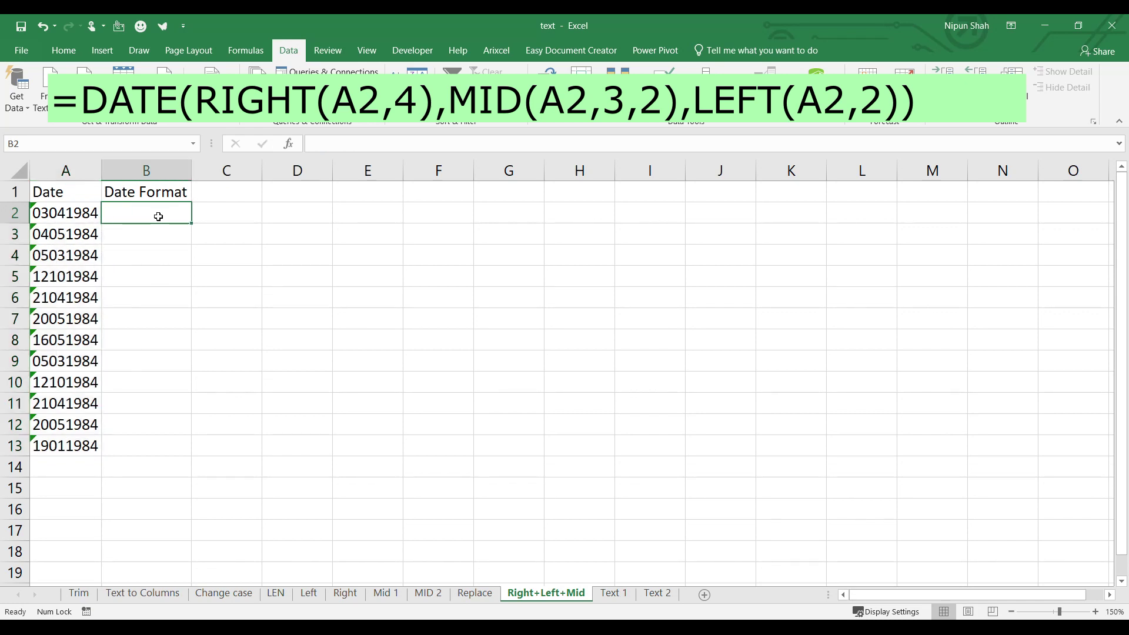
type("=date")
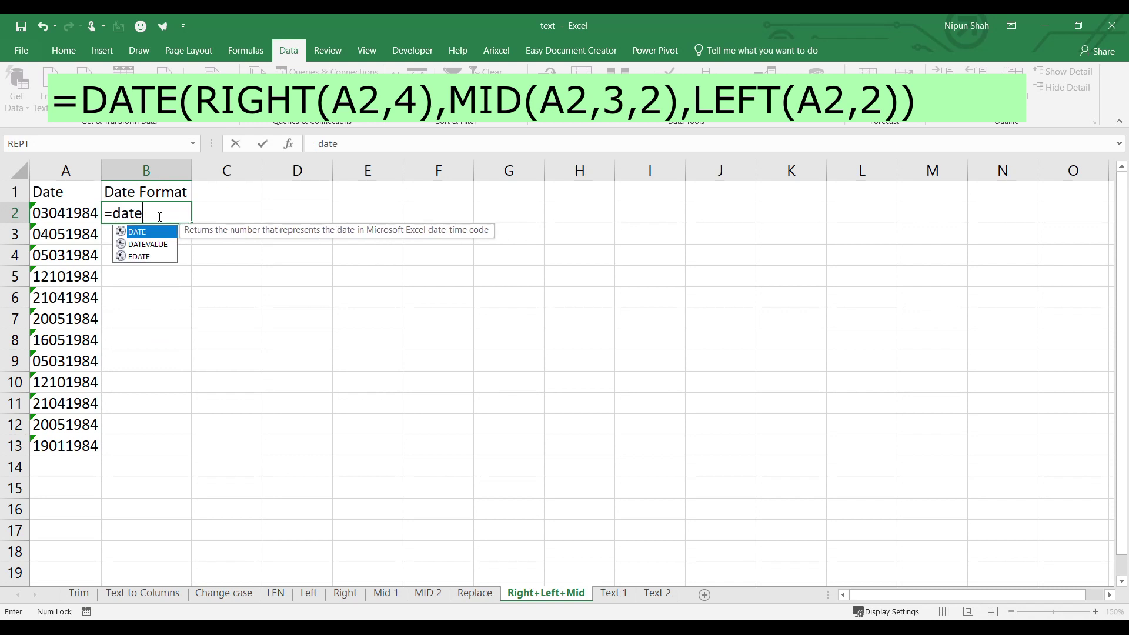
key("Tab")
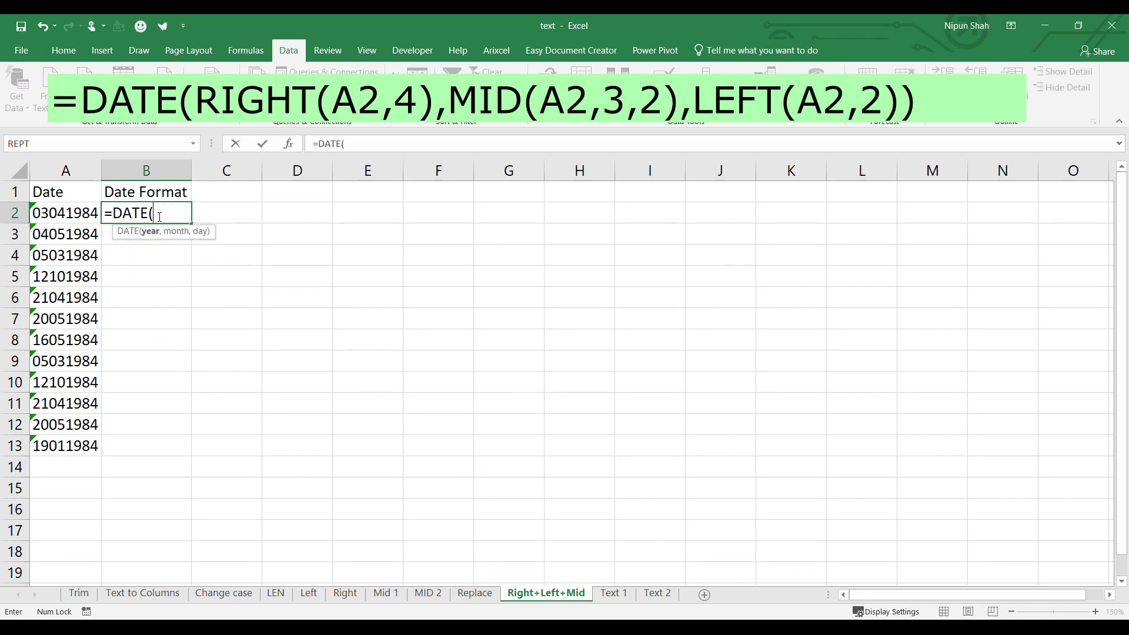
type("RIGHT(")
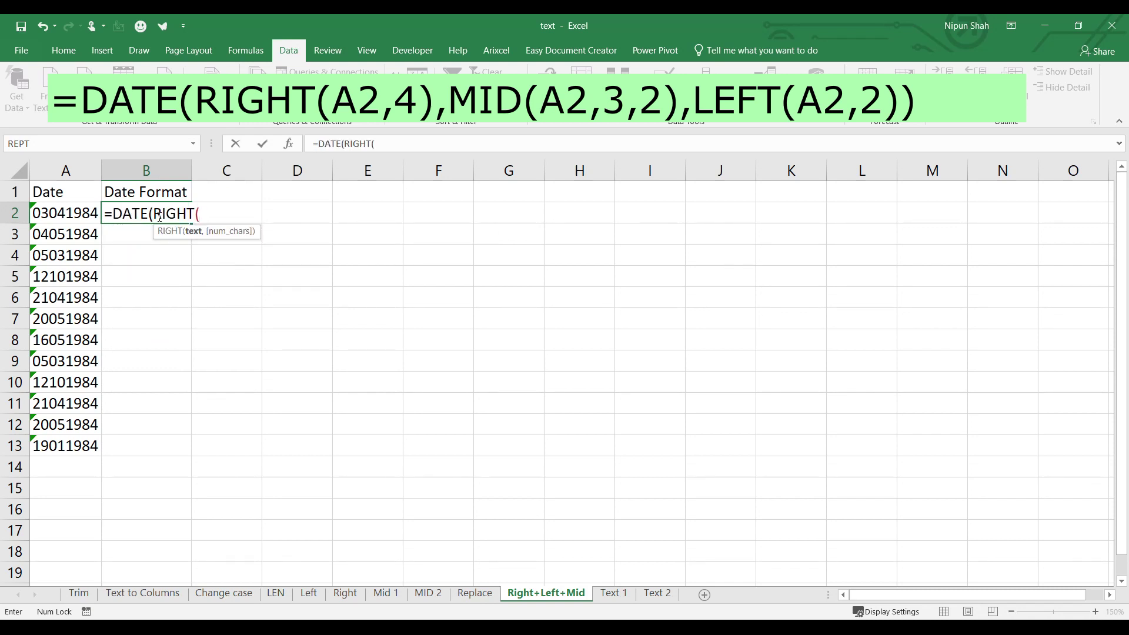
left_click(77, 215)
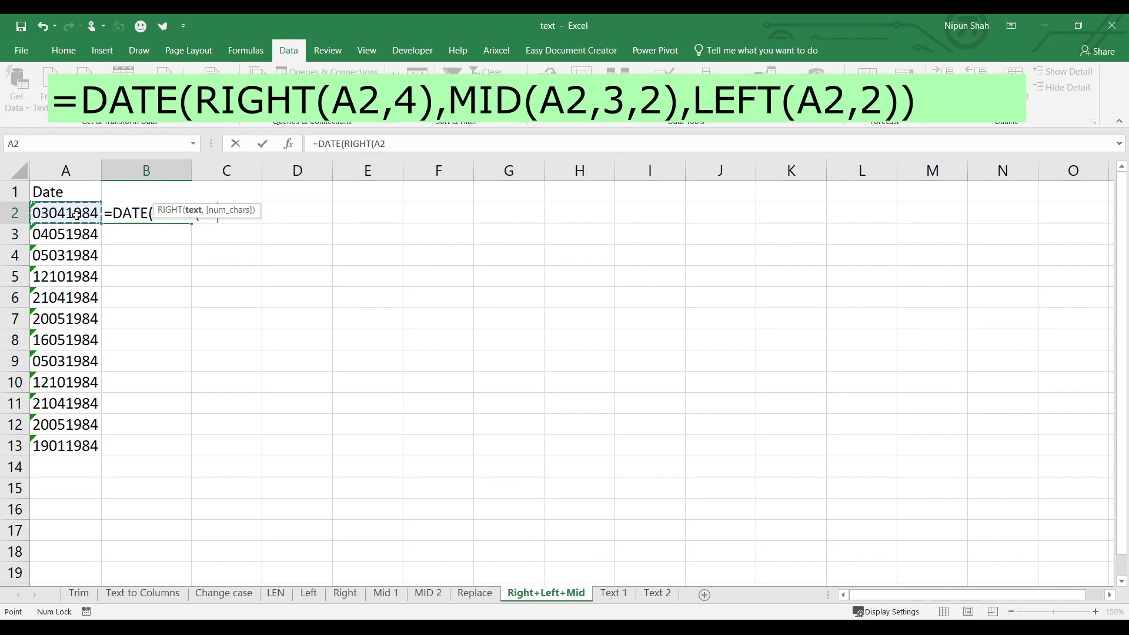
type(",4)")
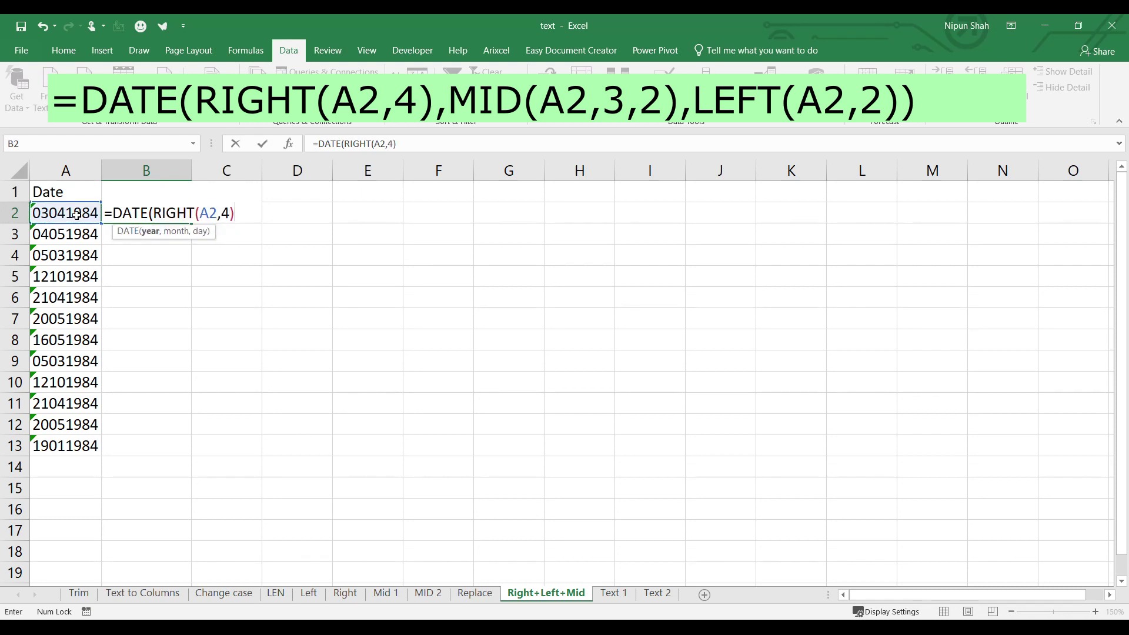
type(",MID(")
left_click(85, 214)
type(",")
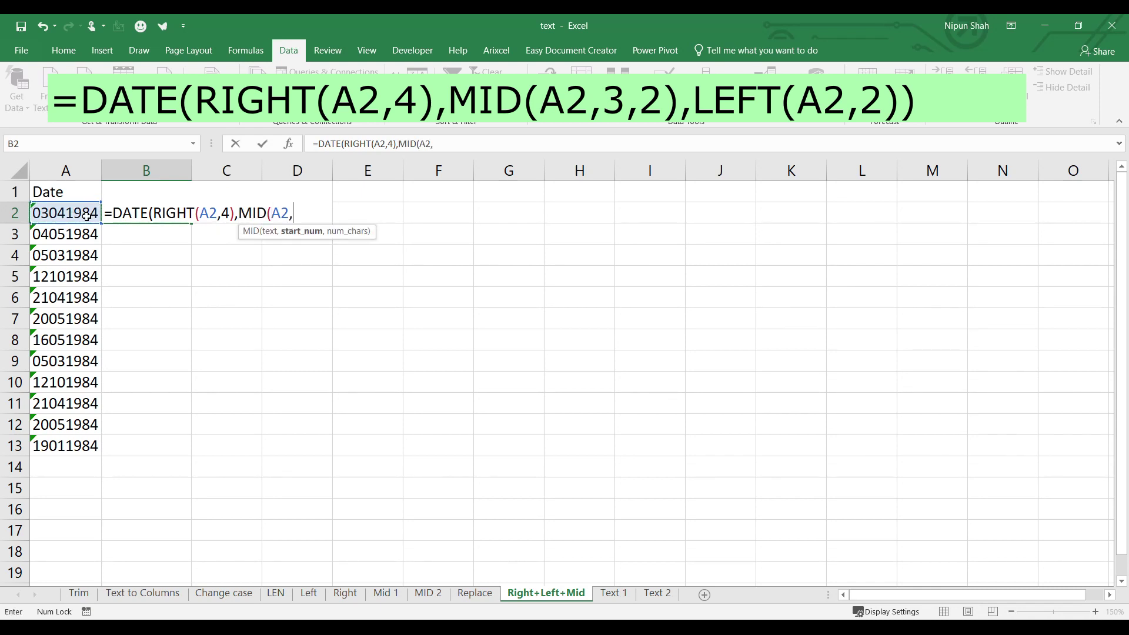
type("3,2")
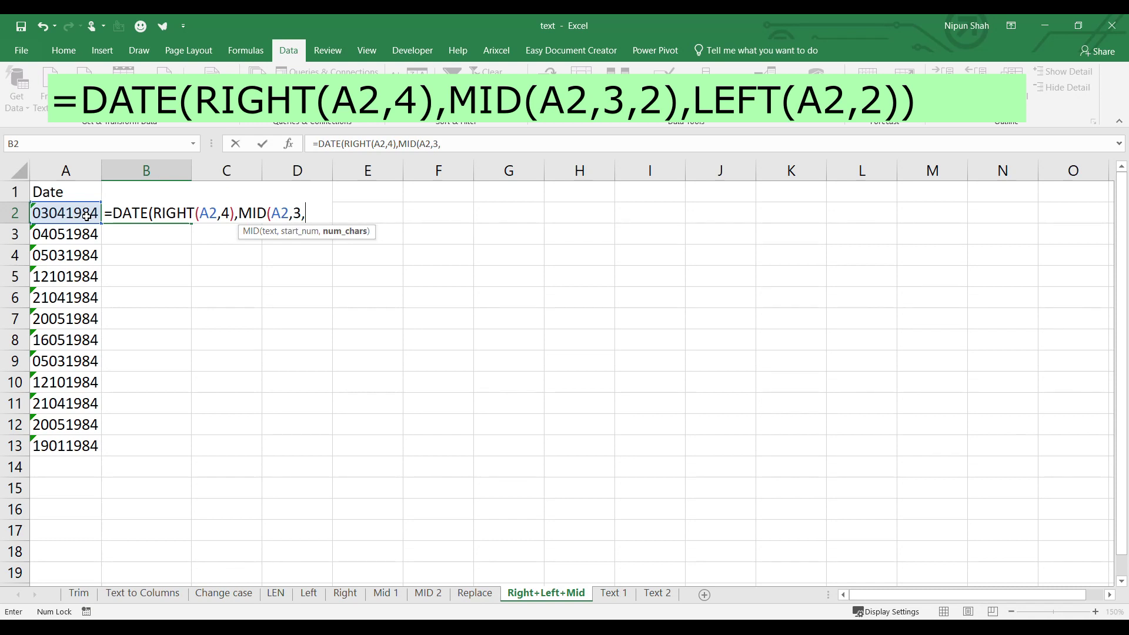
type("),")
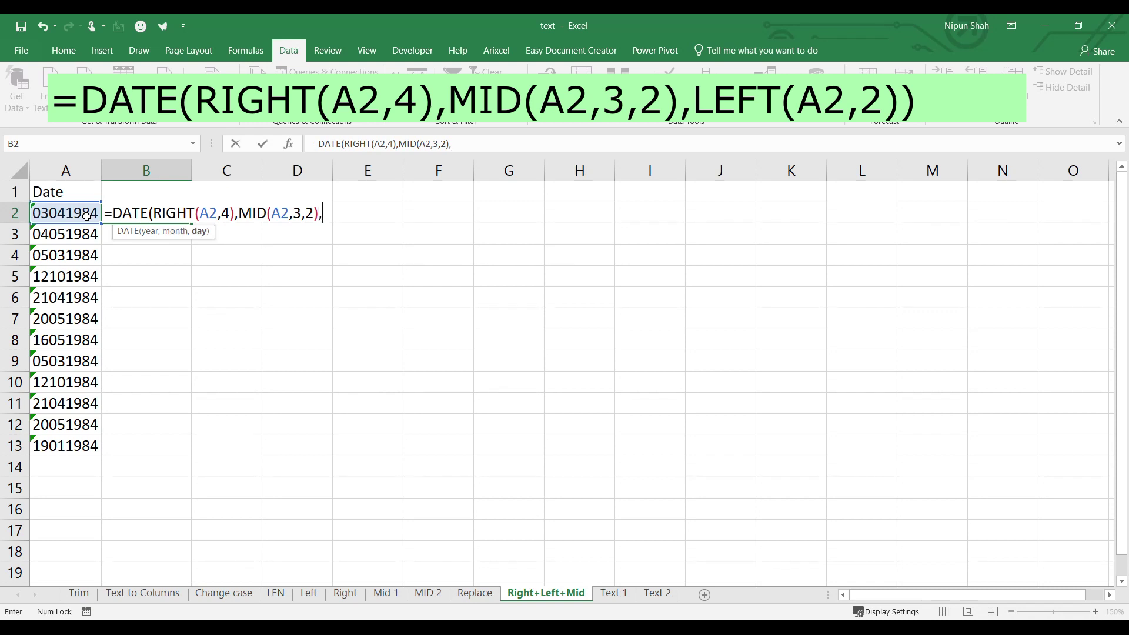
type("left(")
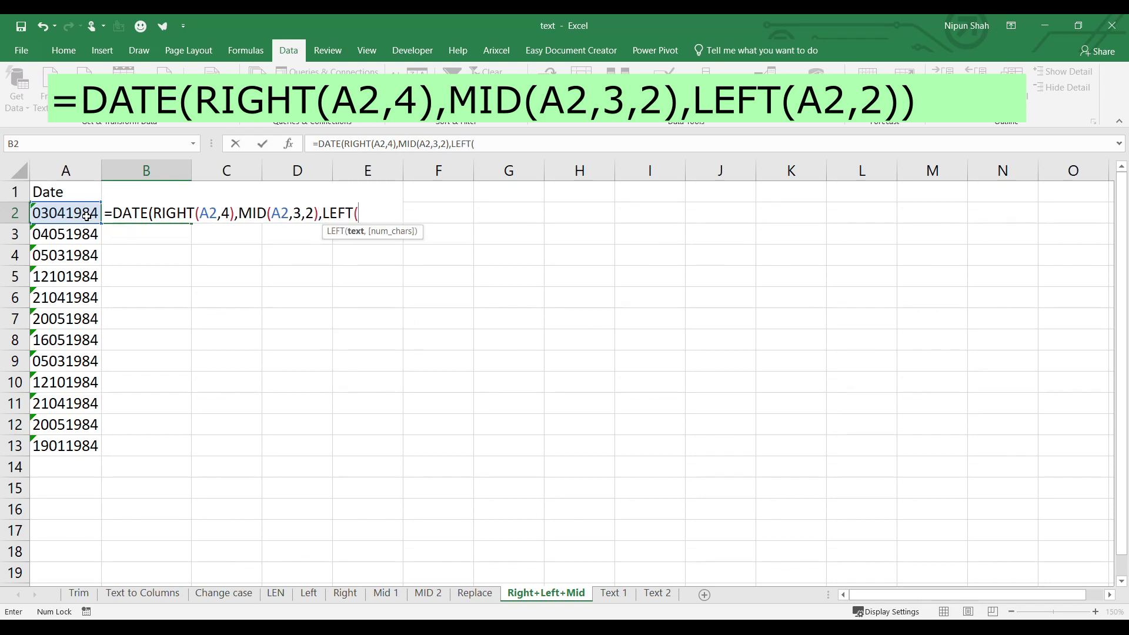
left_click(87, 216)
type(",2)")
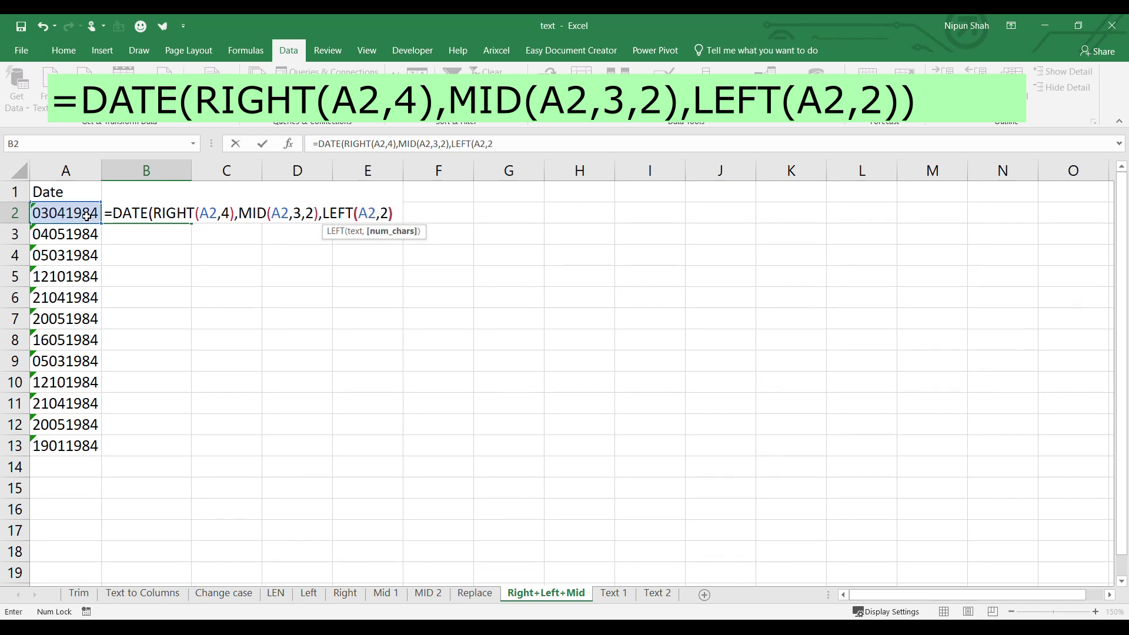
key("Return")
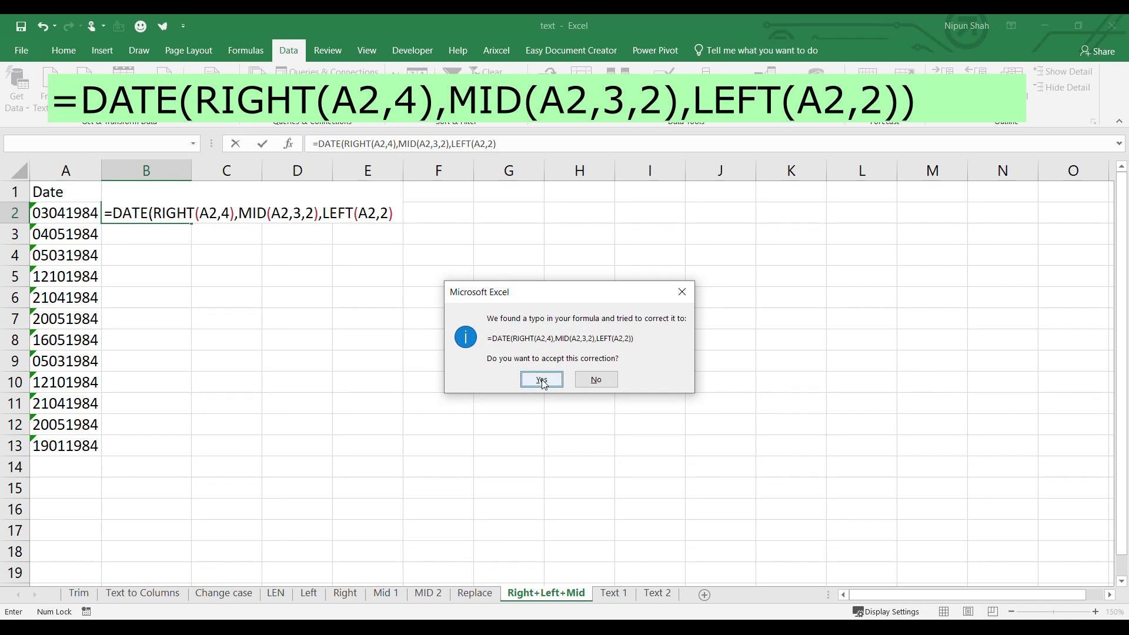
left_click(542, 379)
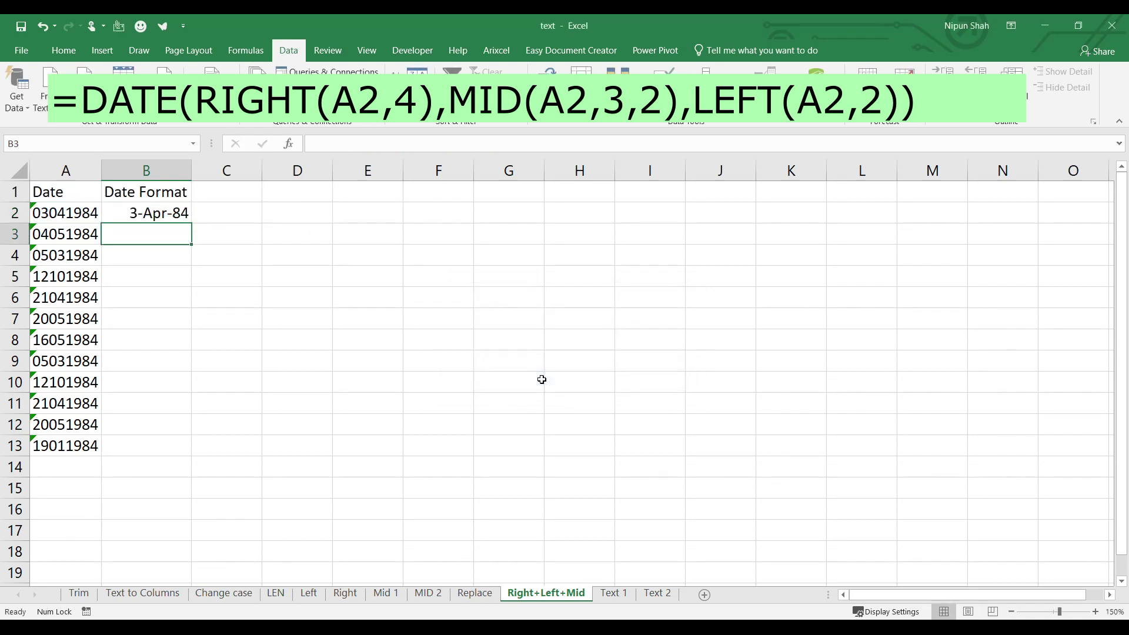
left_click(148, 213)
left_click_drag(190, 225, 163, 451)
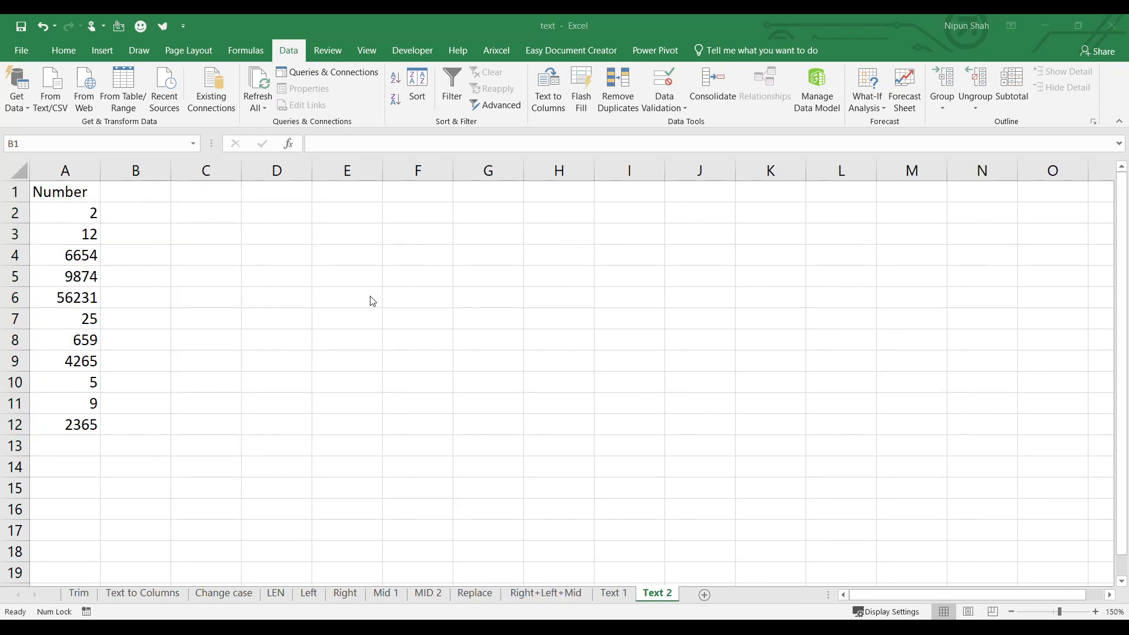
left_click(372, 300)
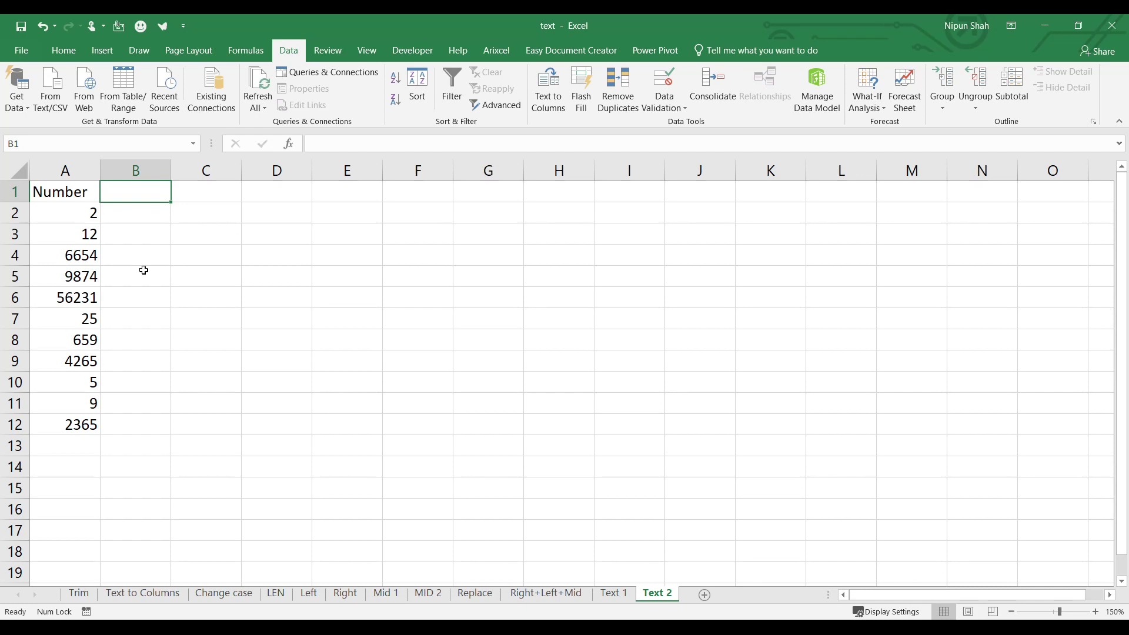
left_click_drag(64, 216, 71, 416)
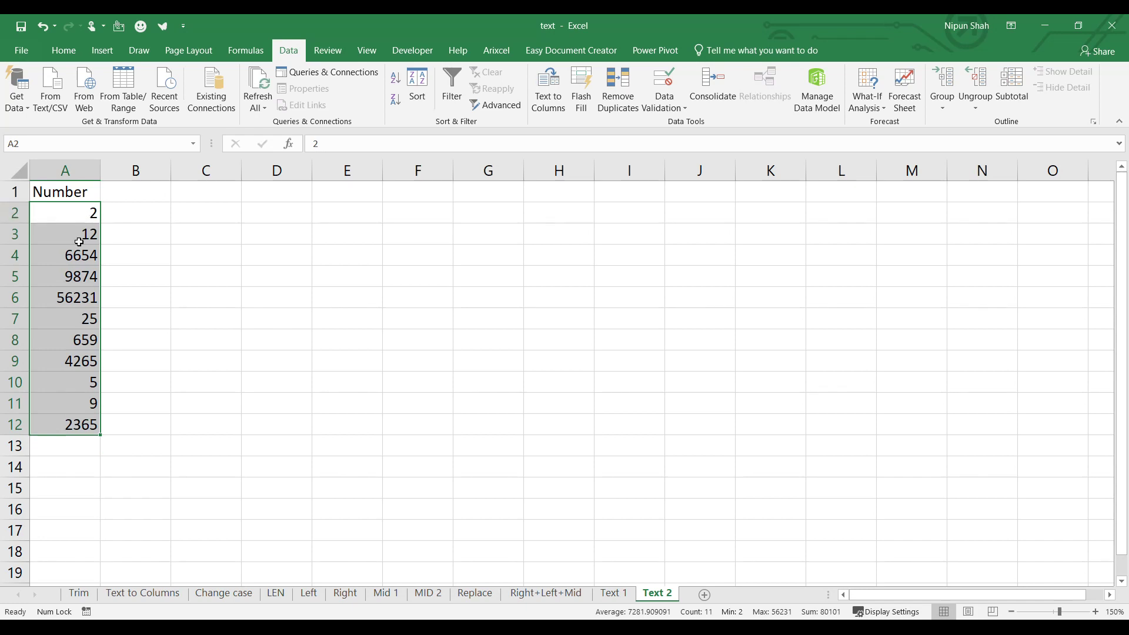
left_click(134, 212)
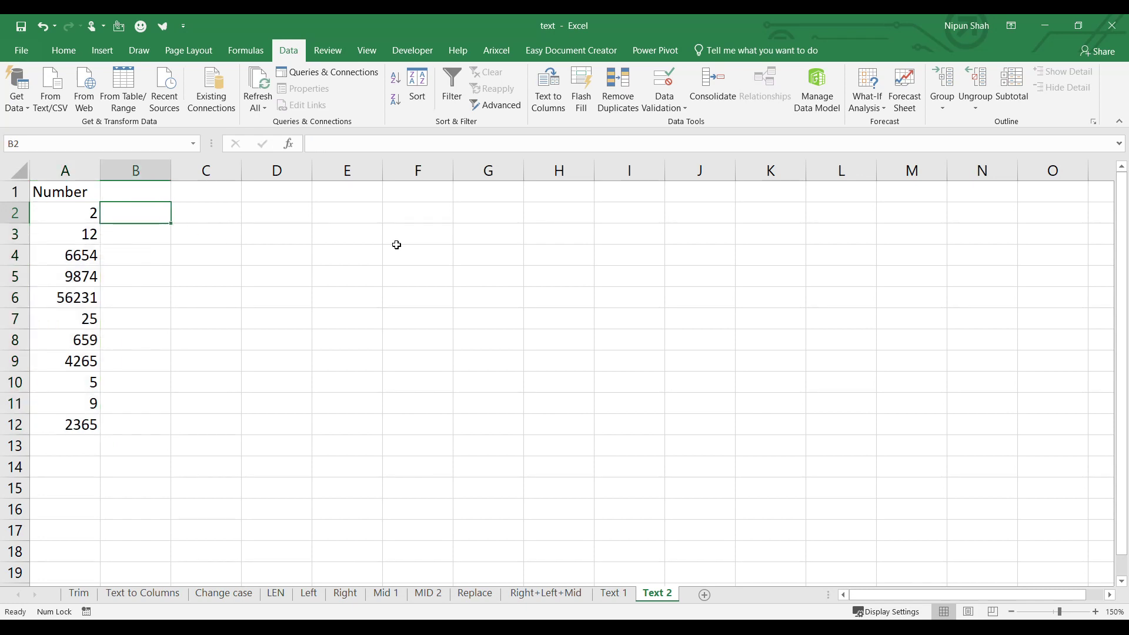
key("Down")
key("Down")
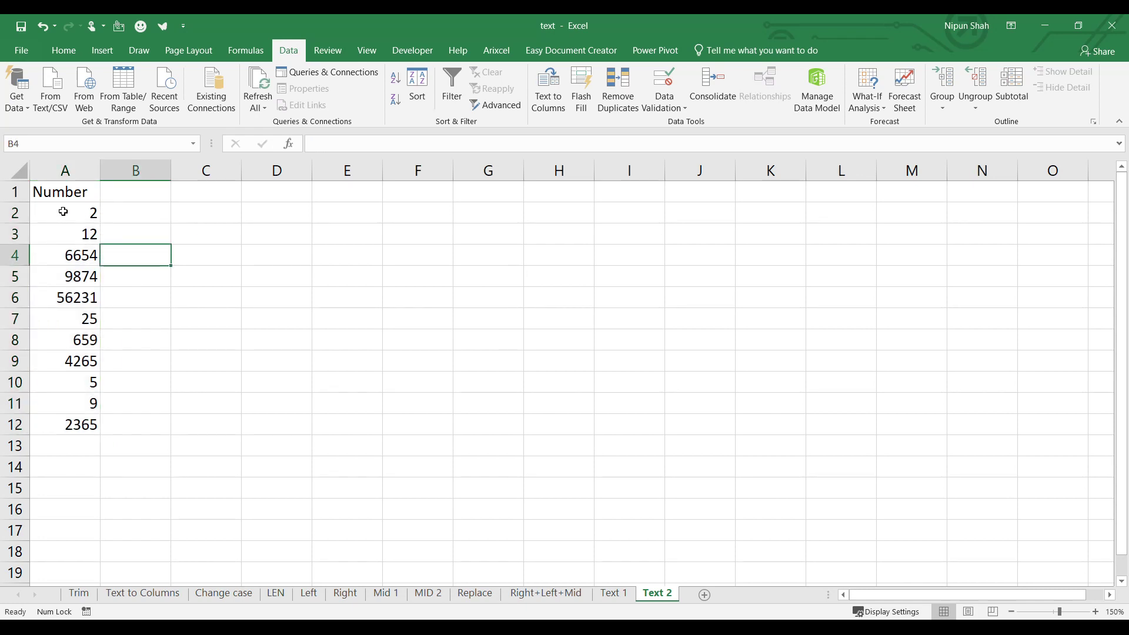
left_click_drag(63, 211, 61, 423)
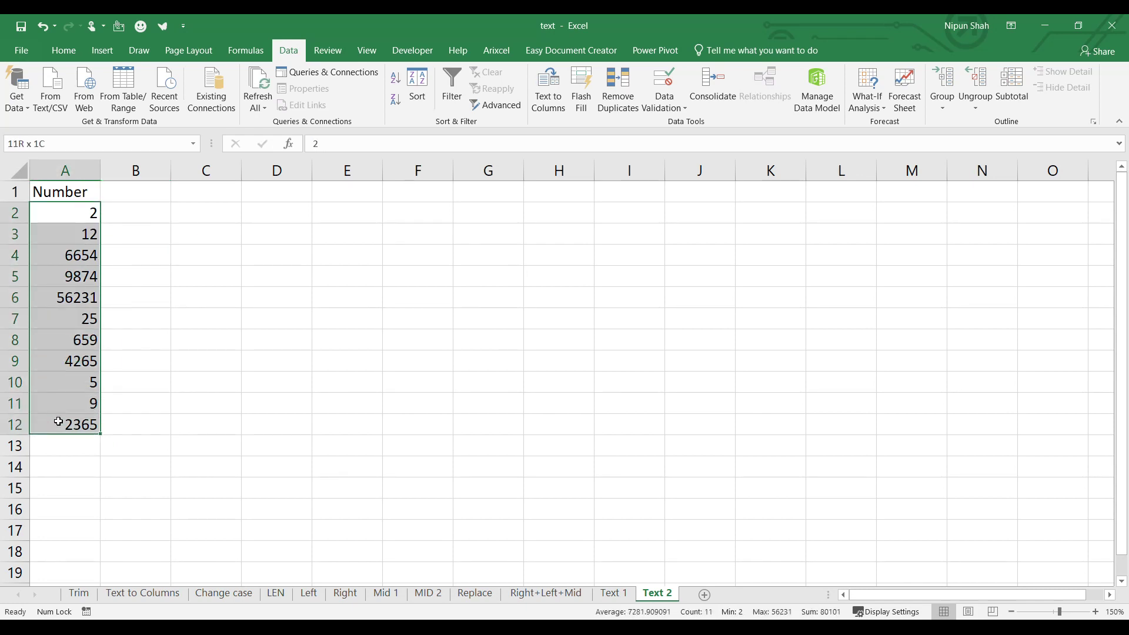
left_click(78, 298)
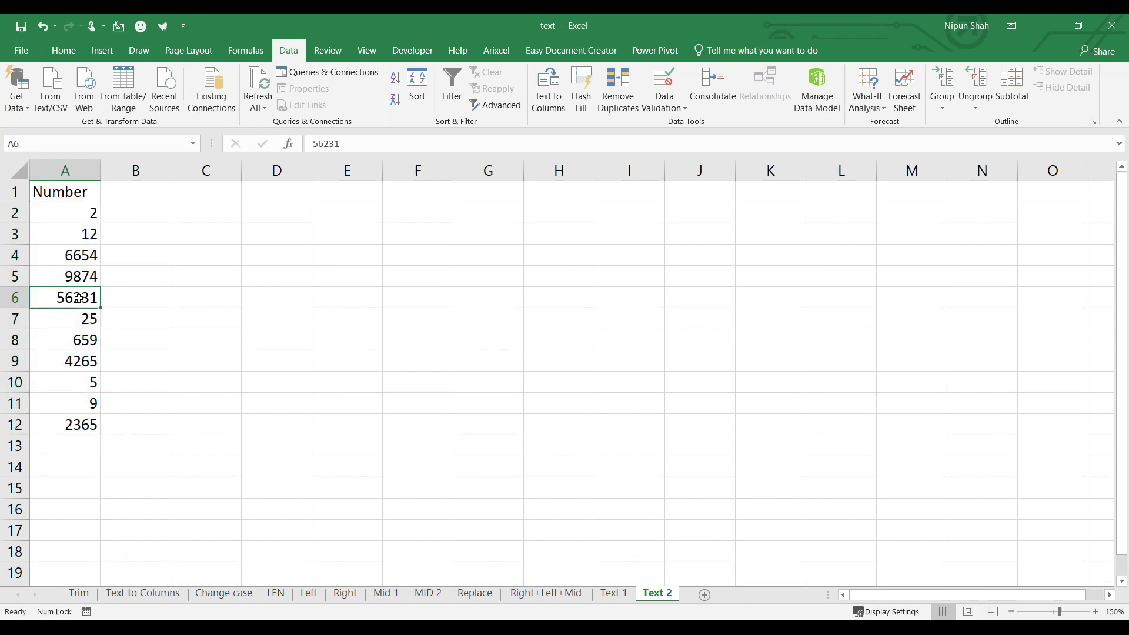
On the Text 2 sheet, enter =TEXT(A2,"00000") in cell B2 to pad the numbers to five digits and fill it down through B12.
left_click(147, 215)
type("=text")
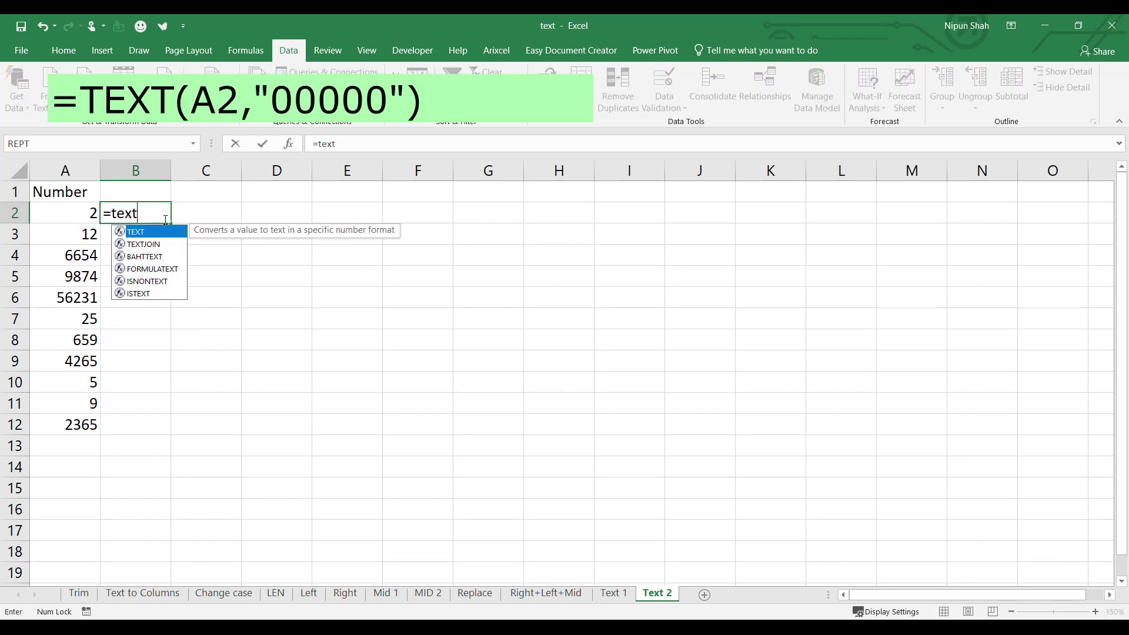
key("Tab")
left_click(88, 213)
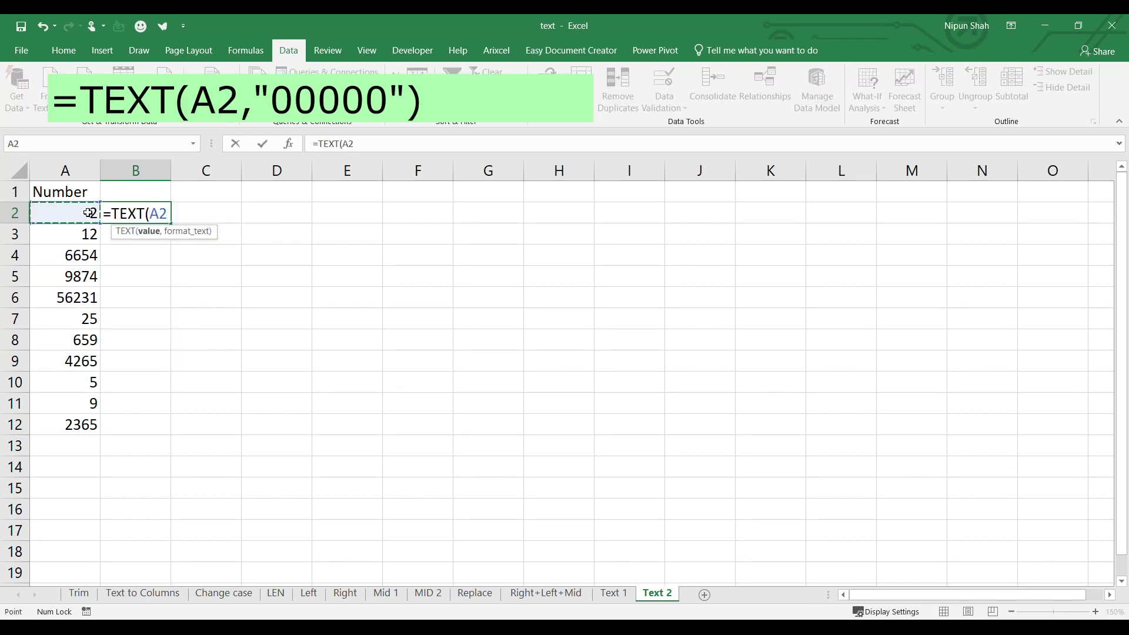
type(",")
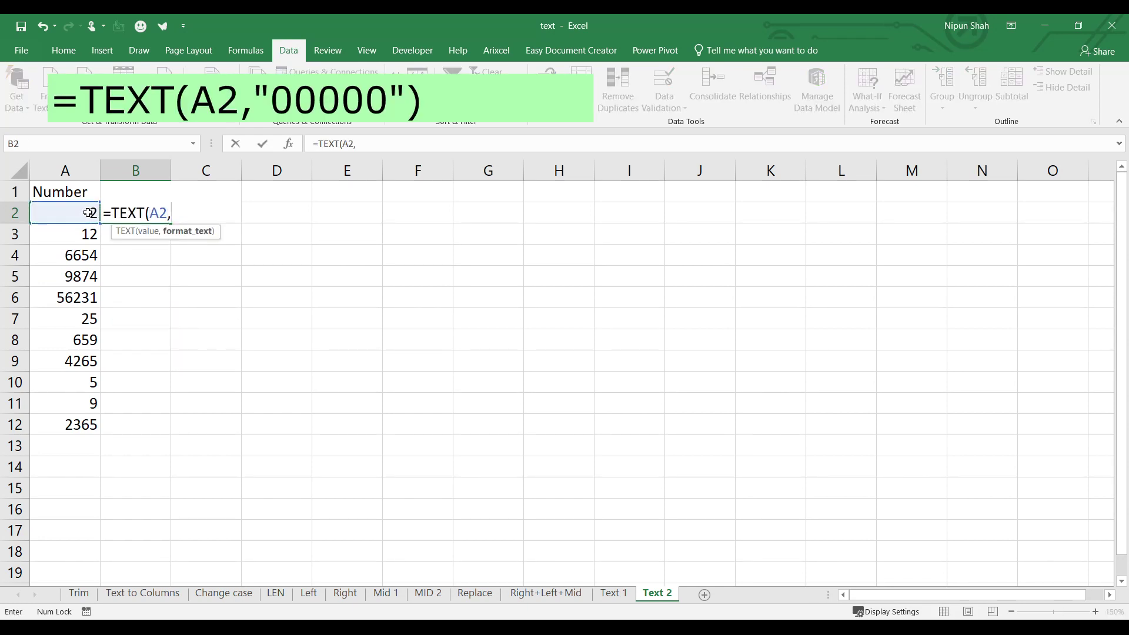
type("\"00000")
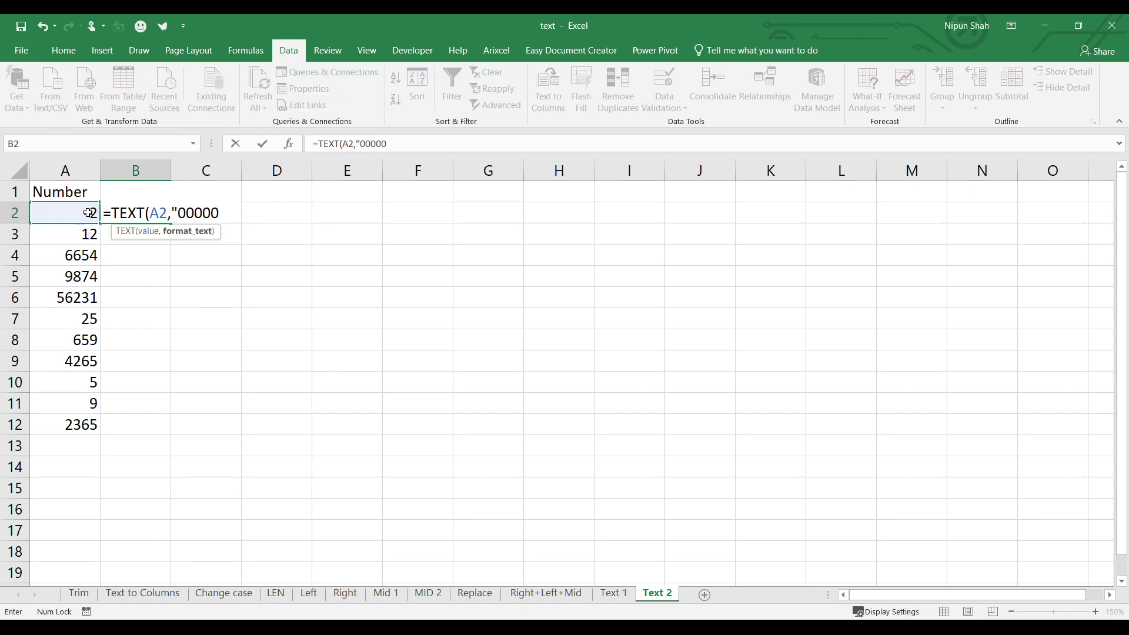
type("\")")
key("Return")
left_click(136, 213)
left_click_drag(171, 223, 172, 416)
left_click_drag(65, 212, 55, 421)
left_click_drag(154, 213, 151, 416)
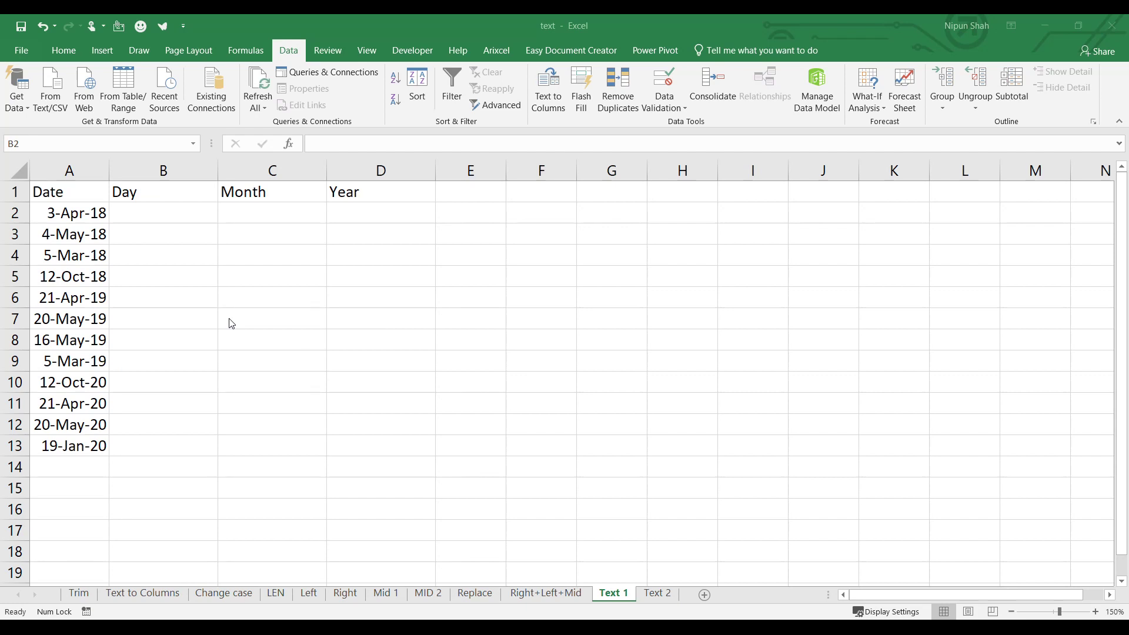
On the Text 1 sheet, enter =TEXT(A2,"DD") in cell B2 to extract the two-digit day and fill it down through B13.
left_click_drag(93, 217, 76, 446)
left_click(157, 215)
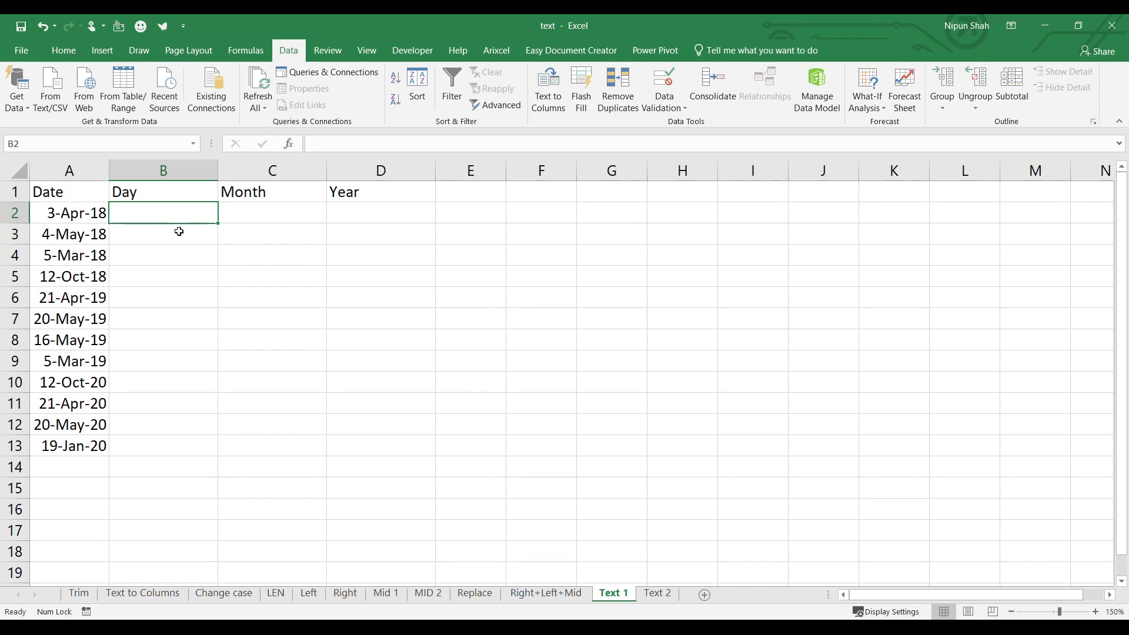
type("=text")
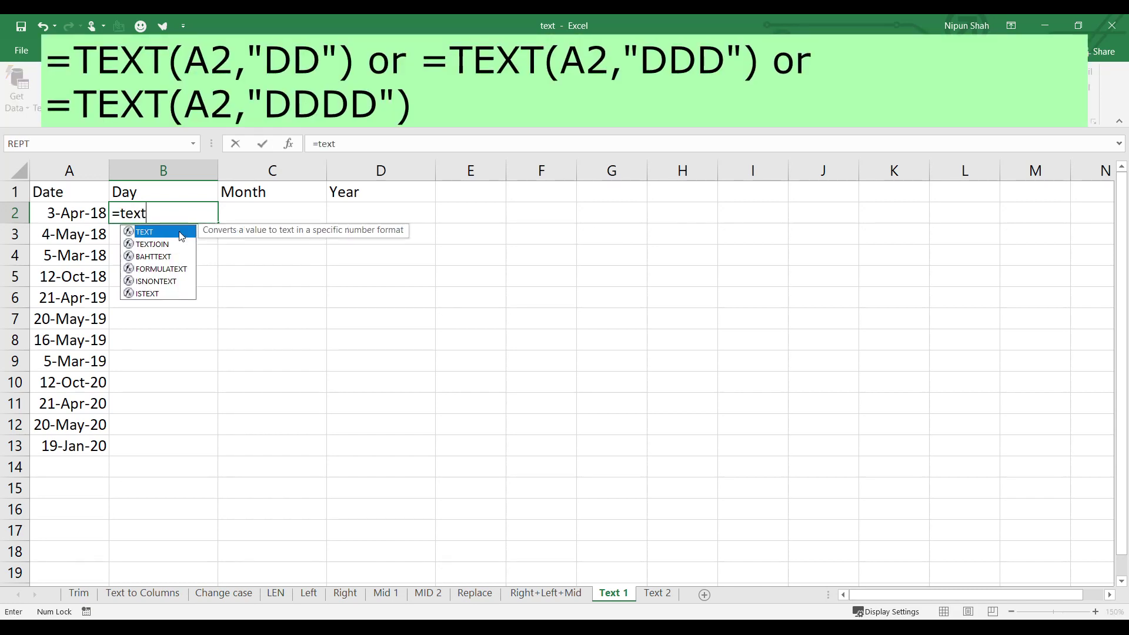
key("Tab")
left_click(65, 213)
type(",")
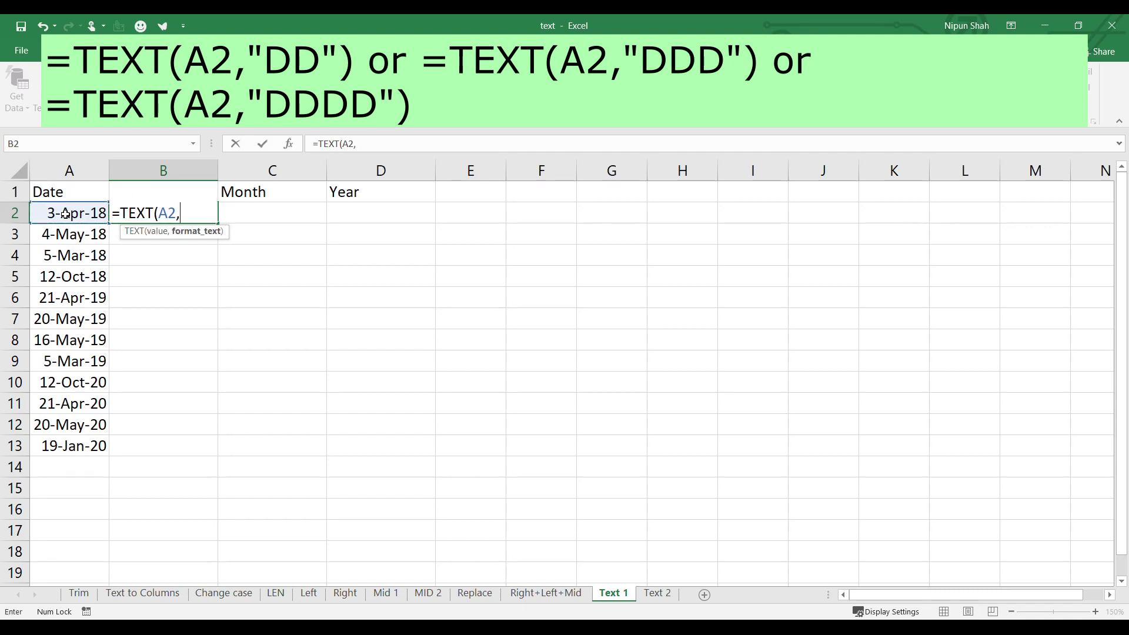
type("\"DD\")")
key("Return")
left_click(102, 213)
left_click(161, 212)
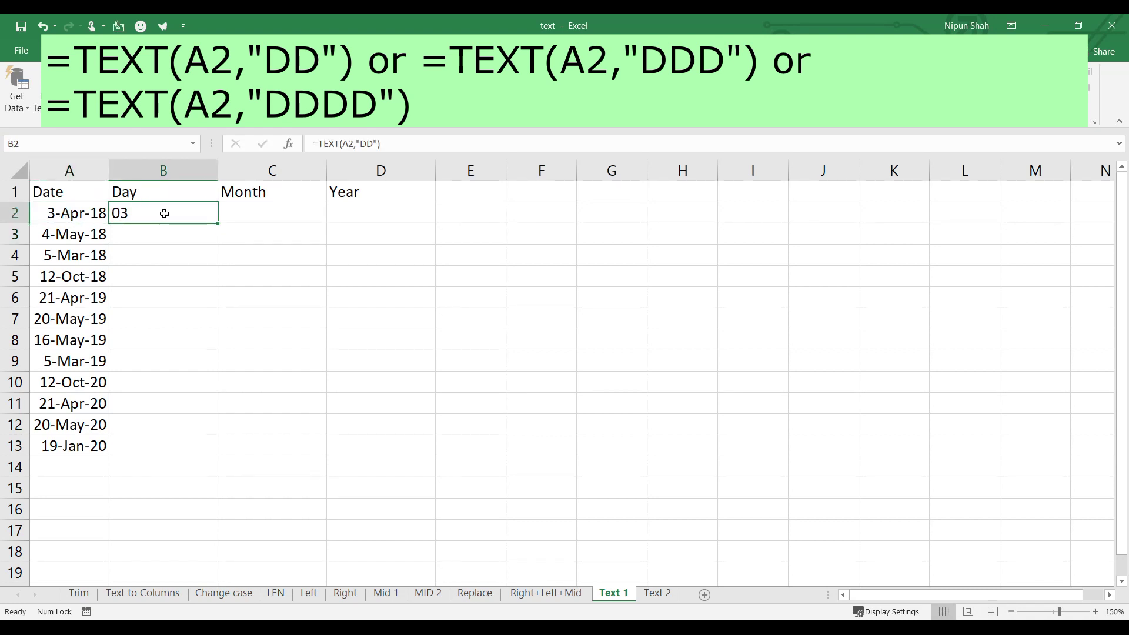
double_click(217, 223)
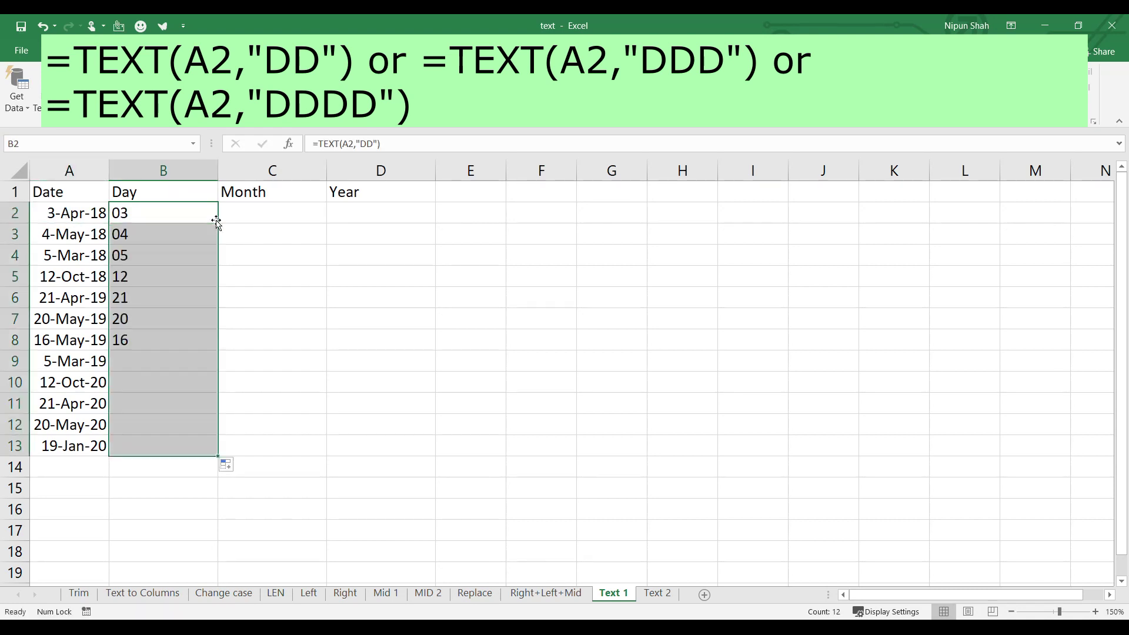
left_click(180, 212)
left_click_drag(171, 237, 154, 447)
left_click_drag(69, 216, 68, 425)
Change the Day formula in cell B2 to =TEXT(A2,"DDD") to return the abbreviated weekday name.
left_click(182, 213)
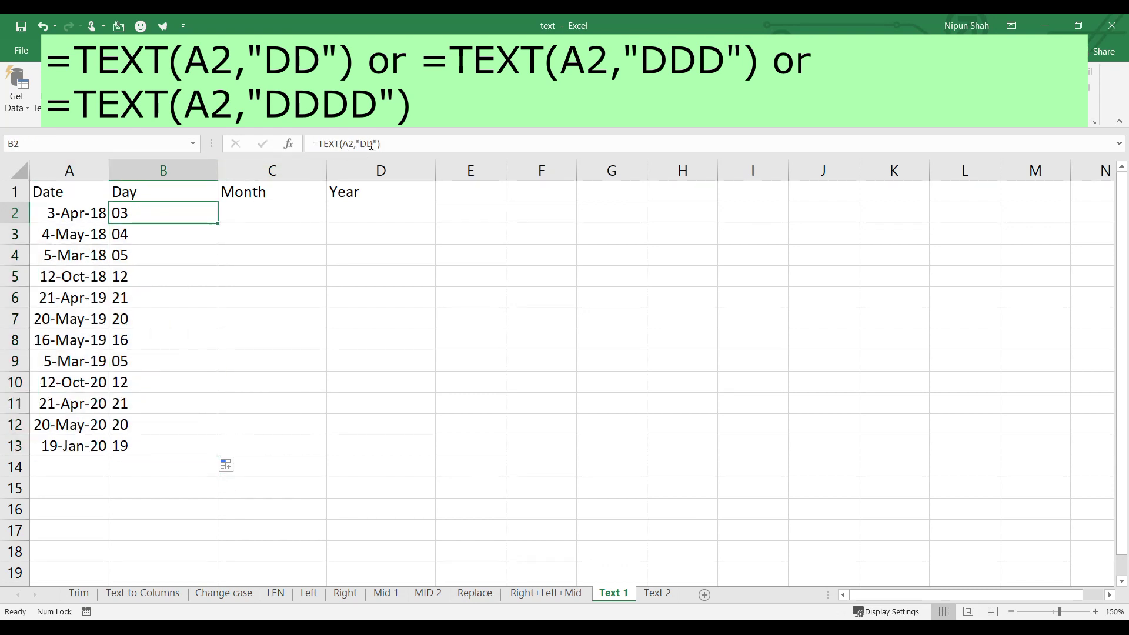
key("F2")
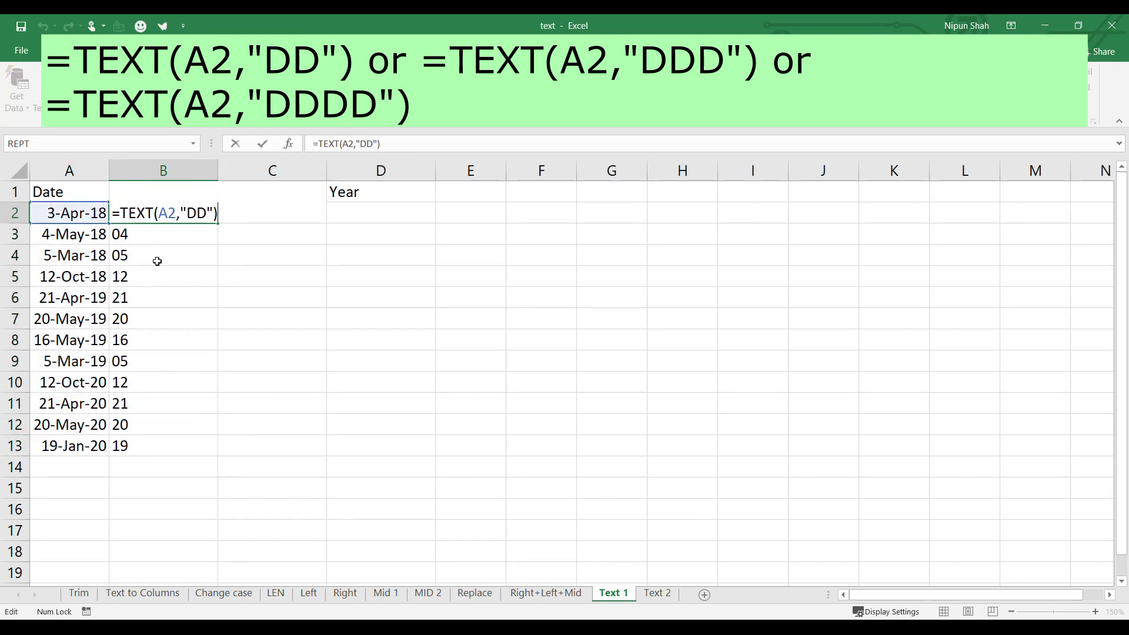
left_click(208, 214)
type("D")
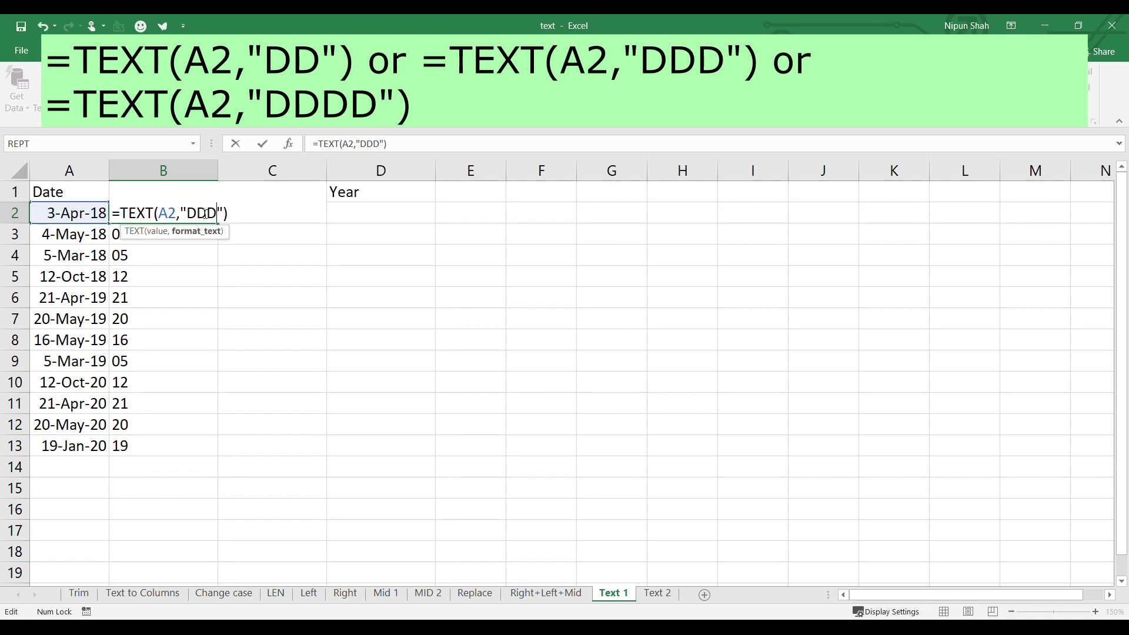
key("Return")
left_click(204, 214)
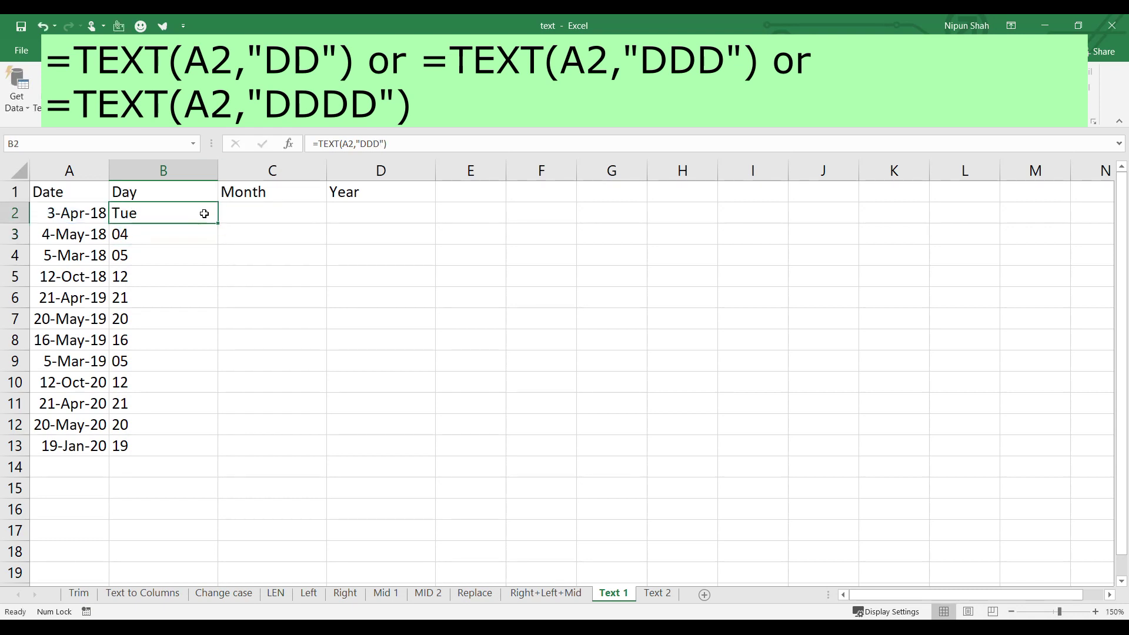
Fill the abbreviated weekday formula down through B13, and replace it throughout B2:B13 with =TEXT(A2,"DDDD") to return full weekday names.
double_click(220, 222)
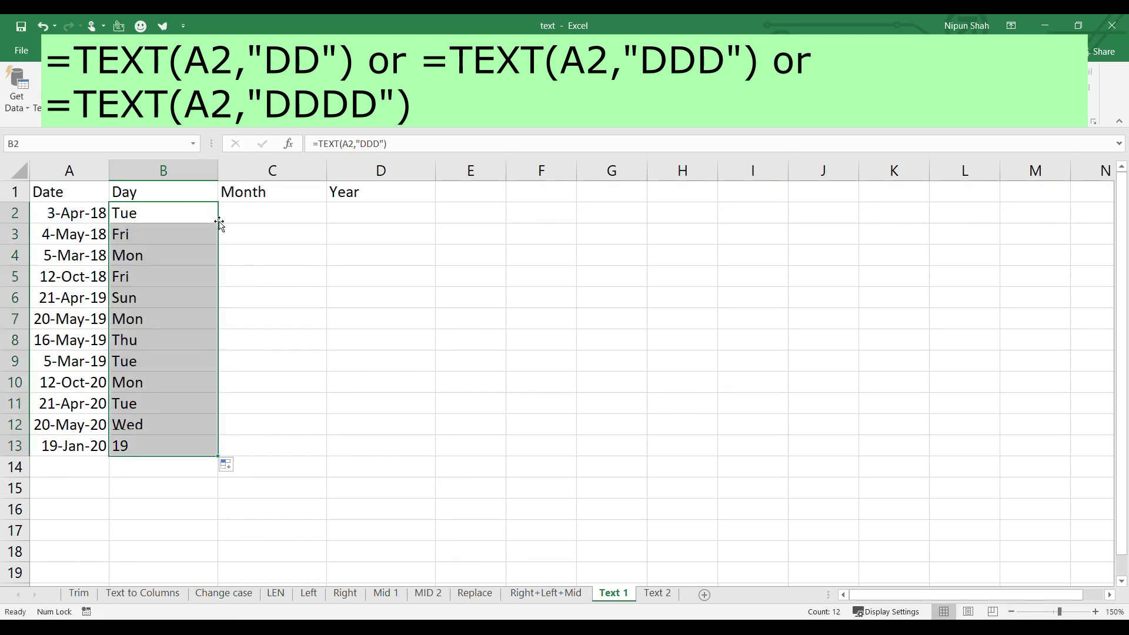
left_click(178, 214)
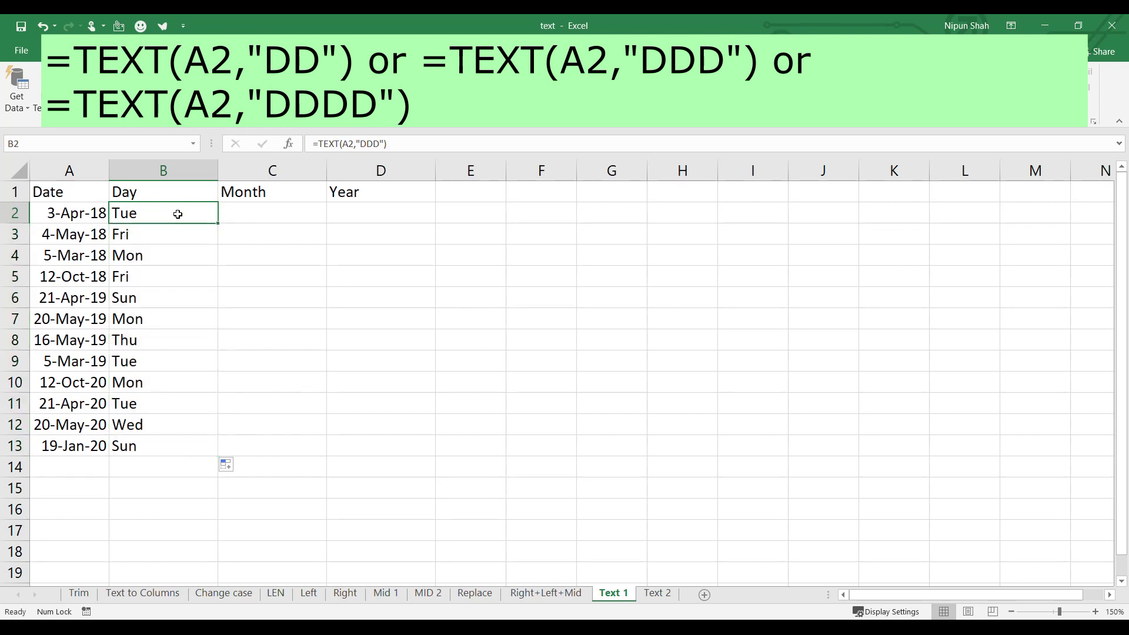
left_click(382, 145)
type("D")
key("ctrl+Return")
double_click(219, 225)
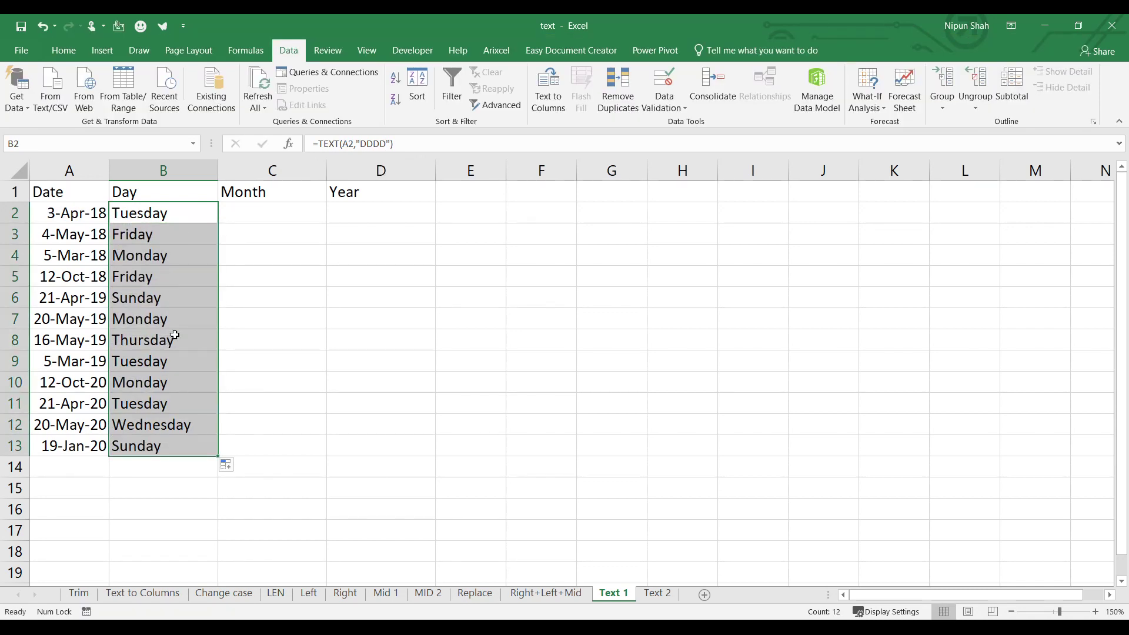
Enter =TEXT(A2,"MM") in cell C2 to extract the two-digit month and fill it down through C13.
left_click(270, 218)
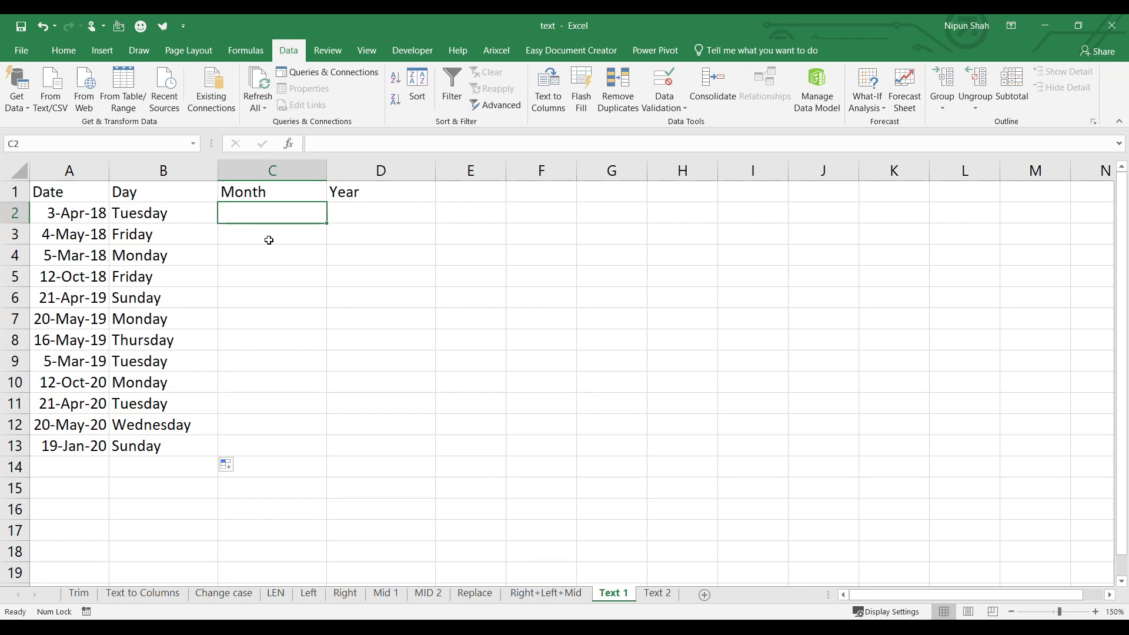
type("=text")
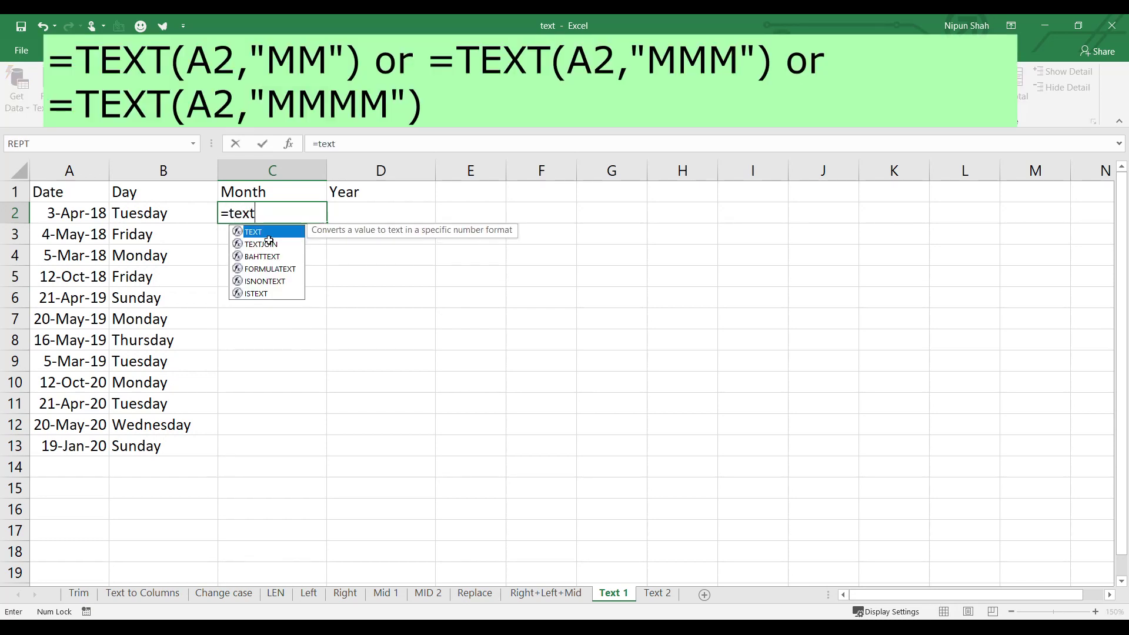
key("Tab")
left_click(93, 213)
type(",\"MM\"")
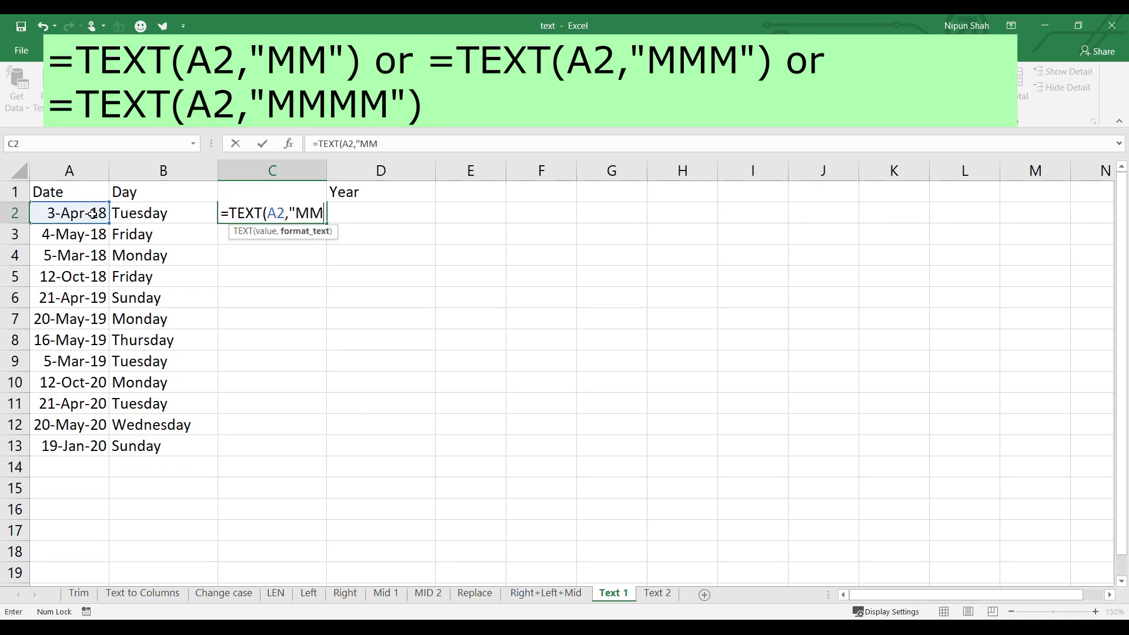
type(")")
key("Return")
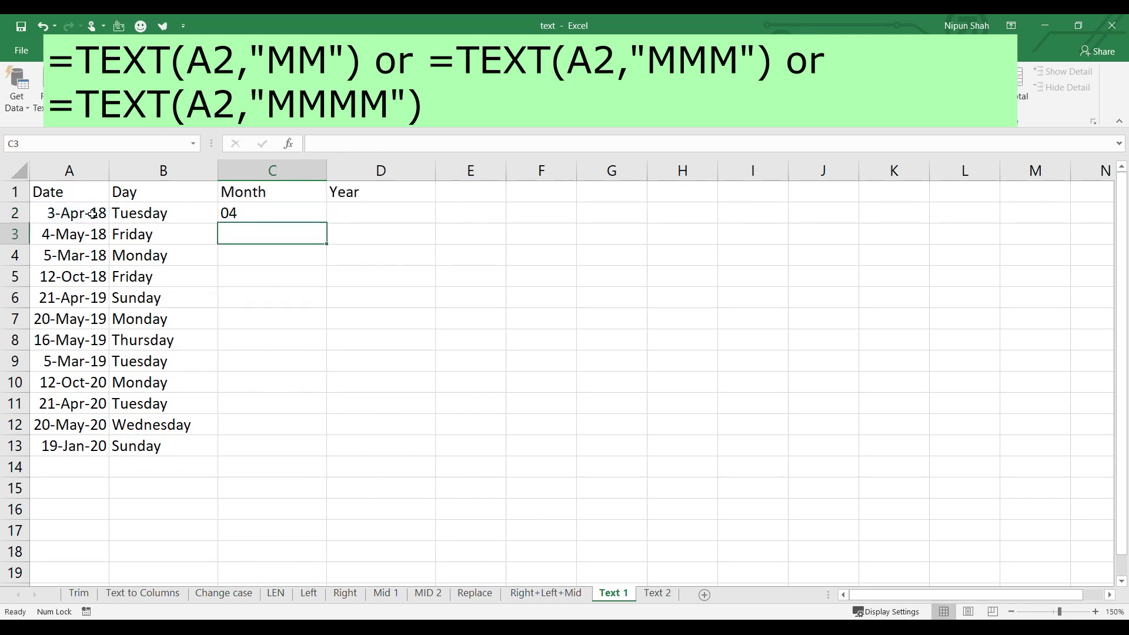
left_click(262, 216)
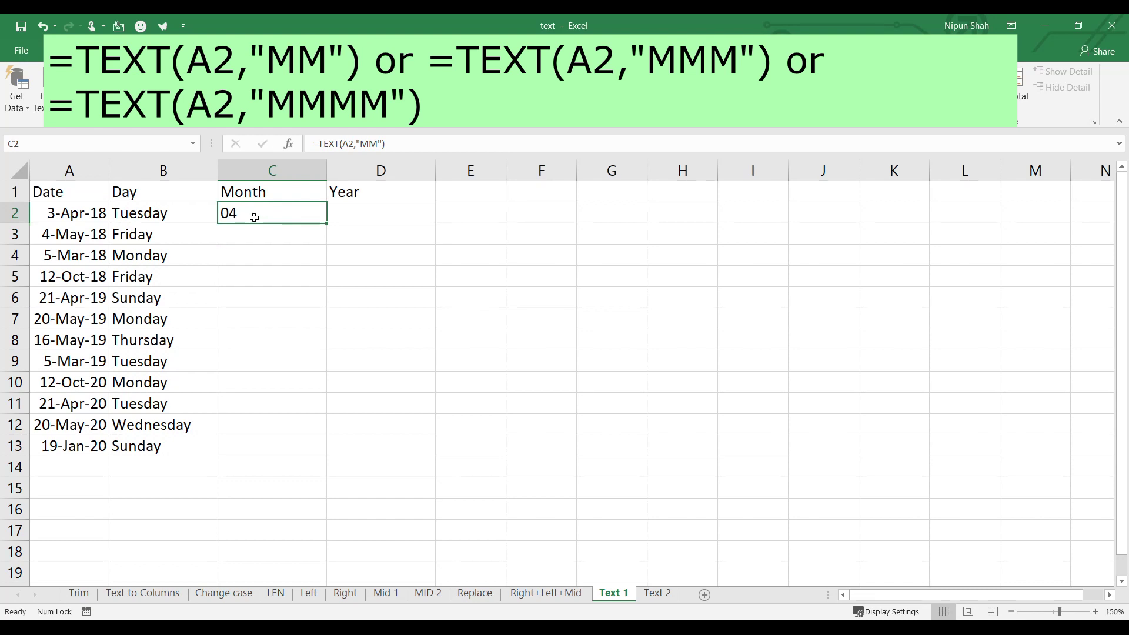
left_click(83, 215)
left_click(296, 207)
double_click(320, 224)
Change the Month formula in cell C2 to =TEXT(A2,"MMM") for abbreviated month names and fill it down through C13.
double_click(312, 215)
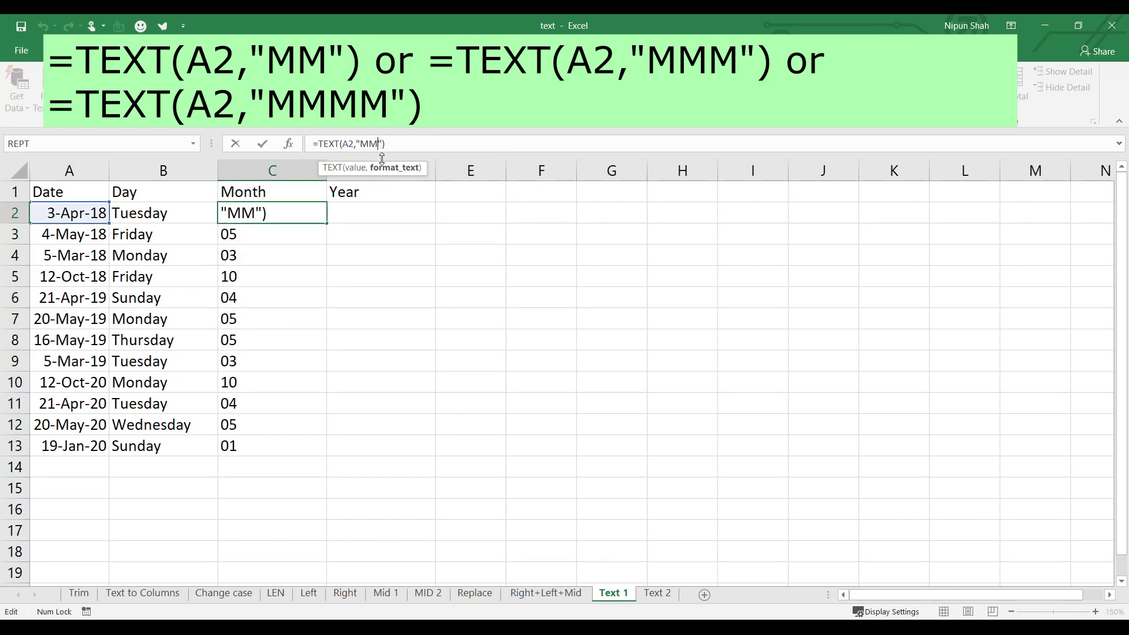
type("M")
key("Return")
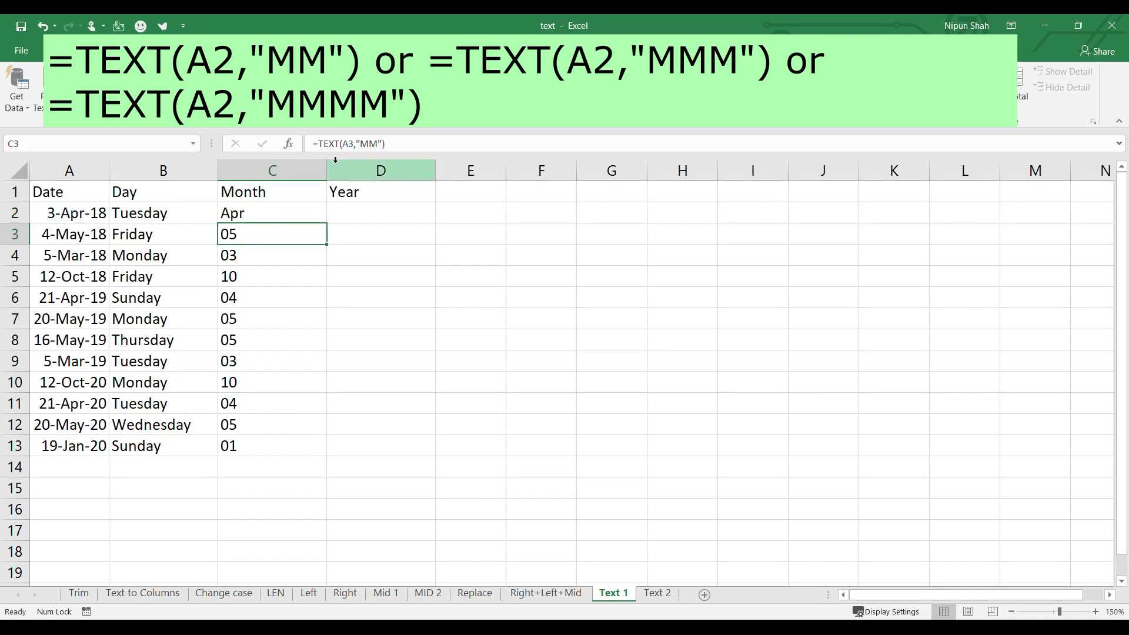
left_click(306, 213)
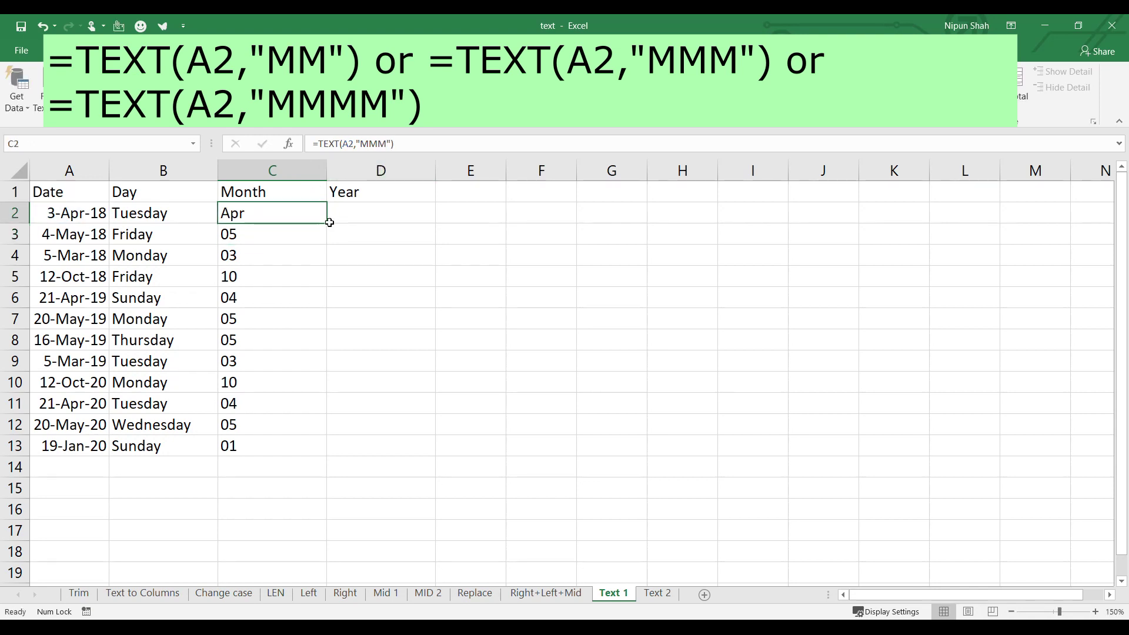
double_click(327, 223)
Change the Month formula in cell C2 to =TEXT(A2,"MMMM") for full month names and fill it down through C13.
left_click(304, 218)
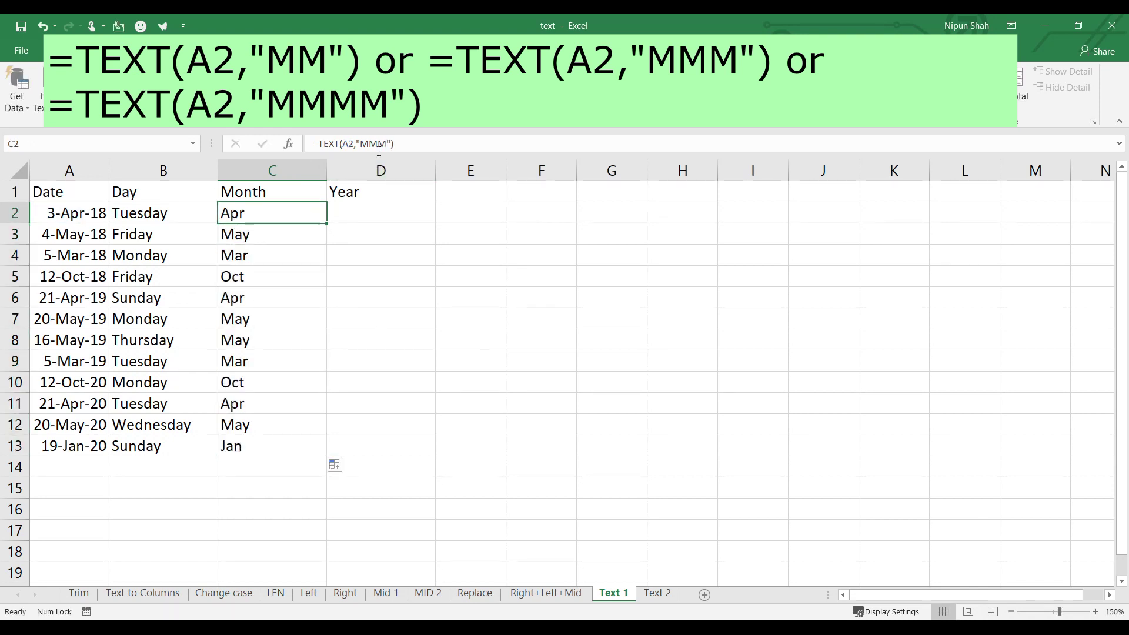
left_click(388, 146)
type("M")
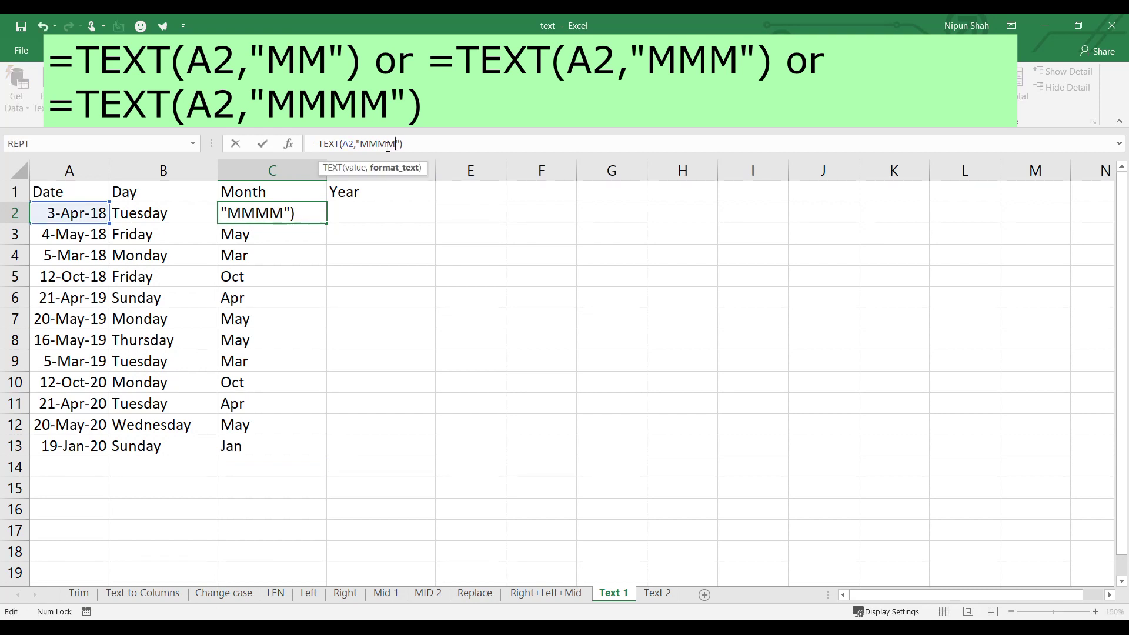
key("Return")
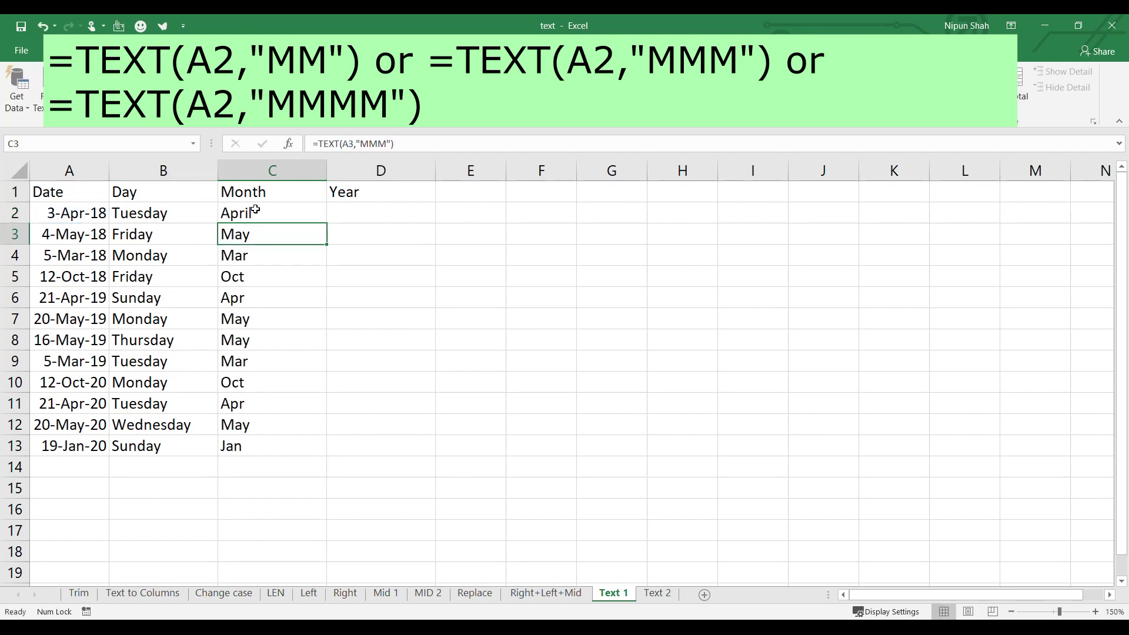
left_click(303, 208)
double_click(326, 223)
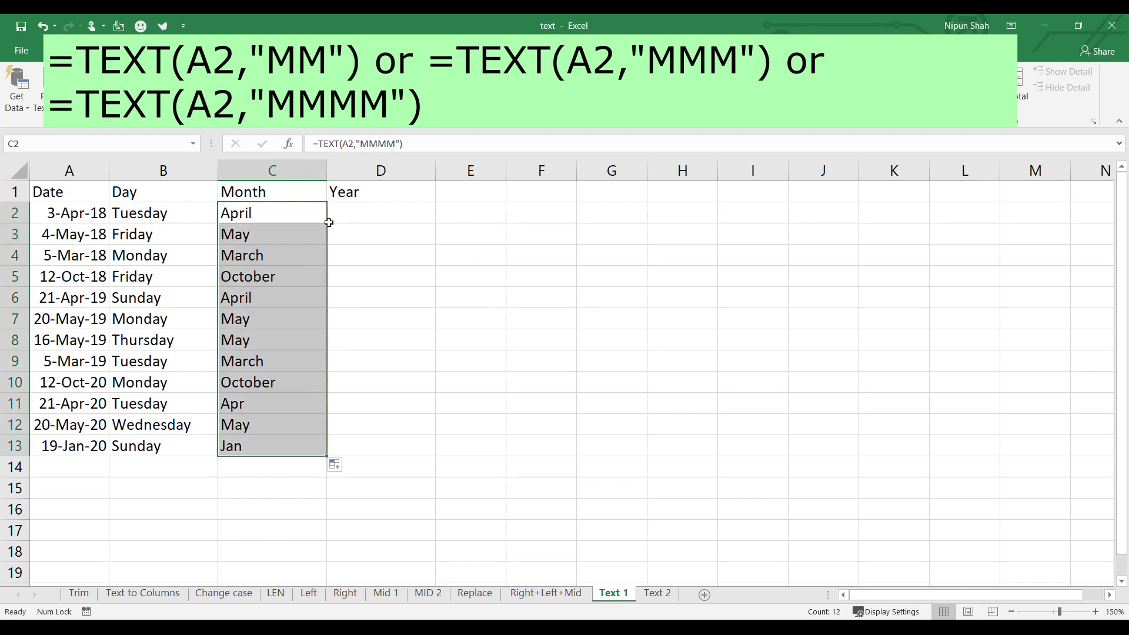
Enter =TEXT(A2,"YY") in cell D2 to extract the two-digit year from the date.
left_click(365, 214)
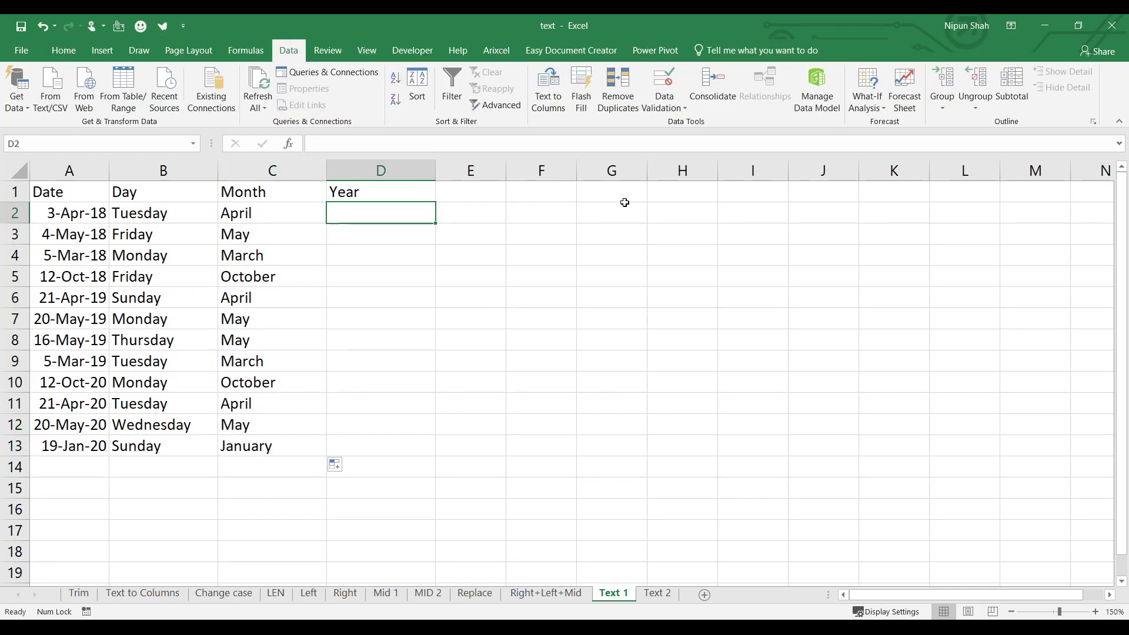
type("=tex")
key("Tab")
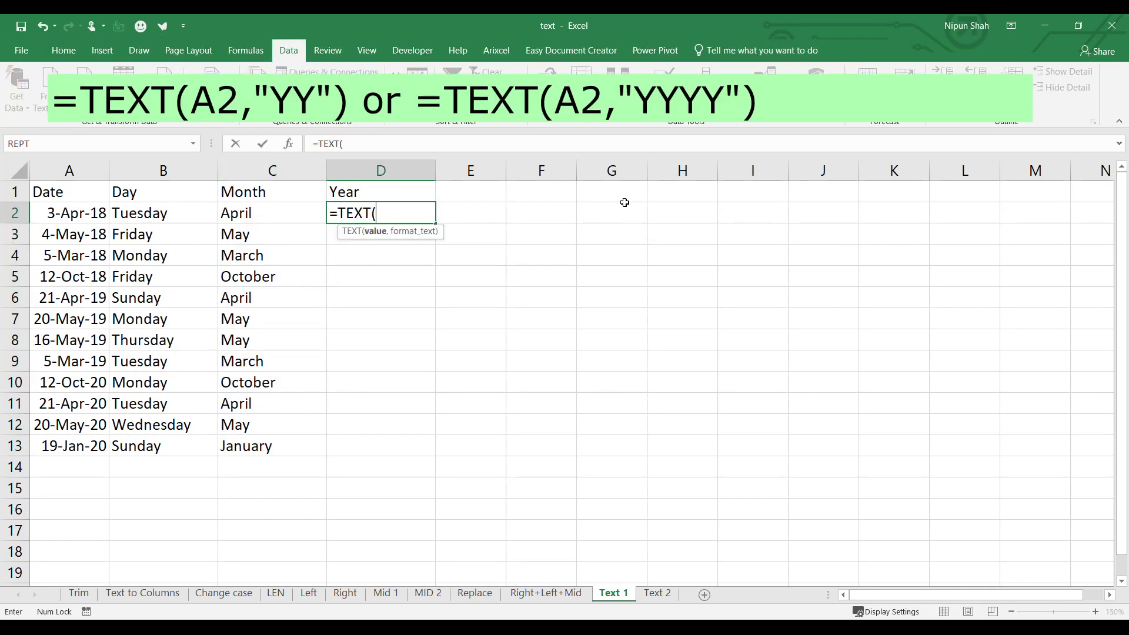
left_click(75, 215)
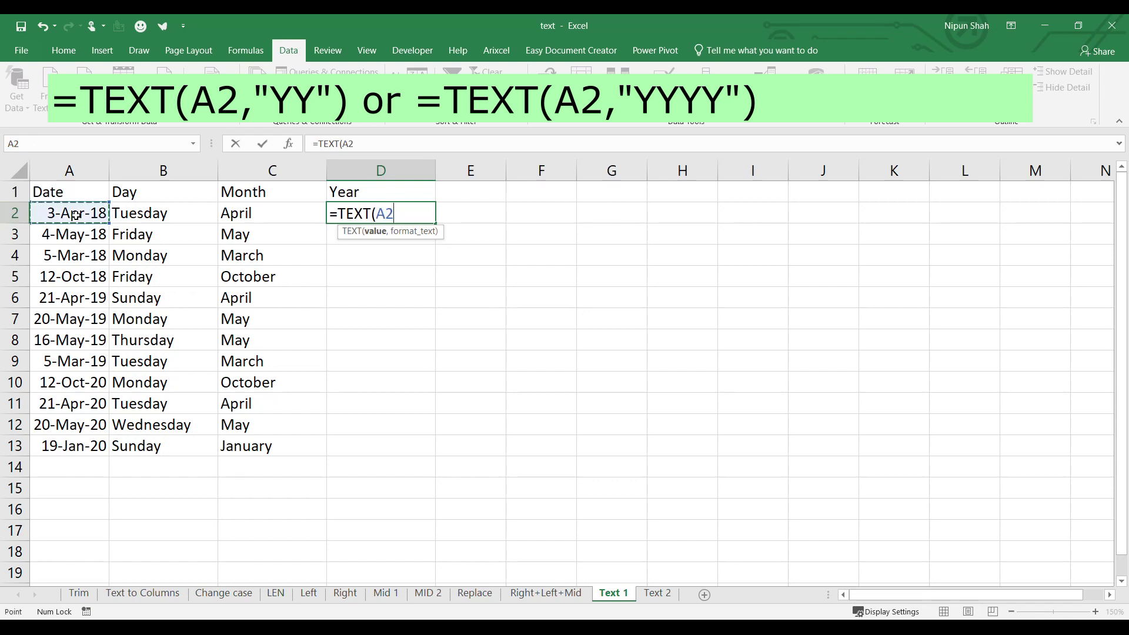
type(",\"YY\")")
key("Return")
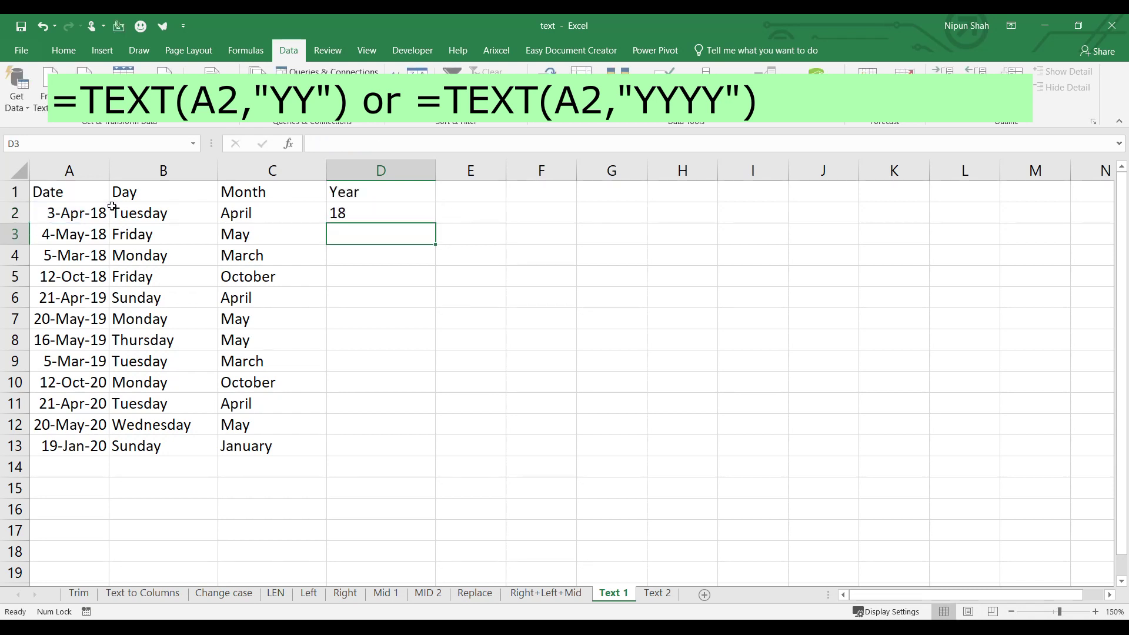
Change the Year formula in cell D2 to =TEXT(A2,"YYYY") for four-digit years and fill it down through D13.
left_click(388, 212)
key("F2")
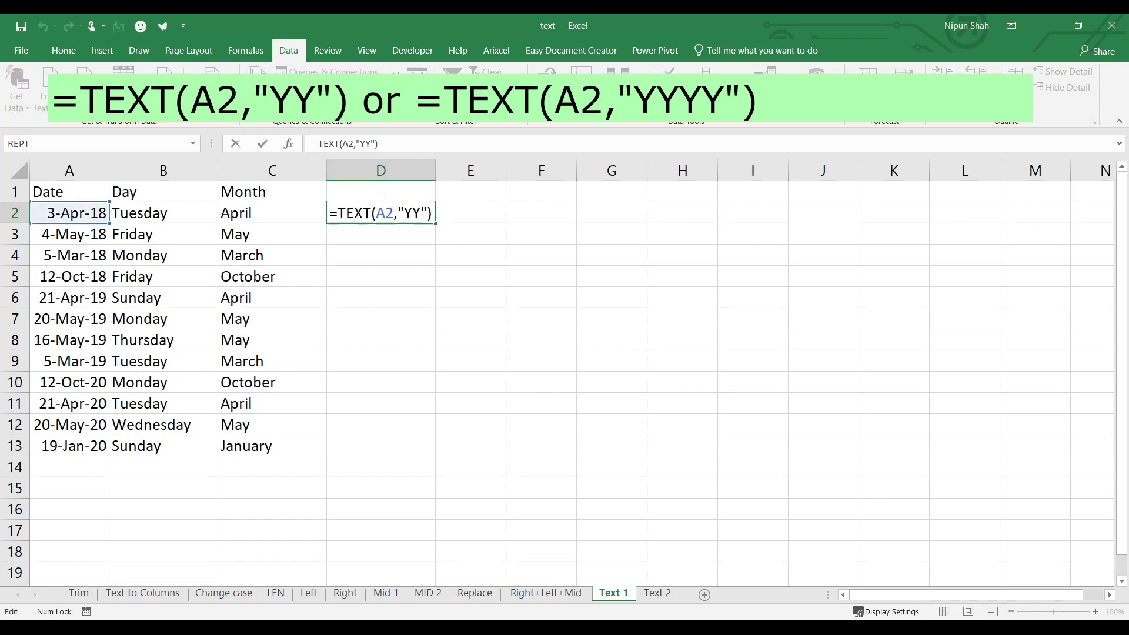
left_click(421, 214)
type("YY")
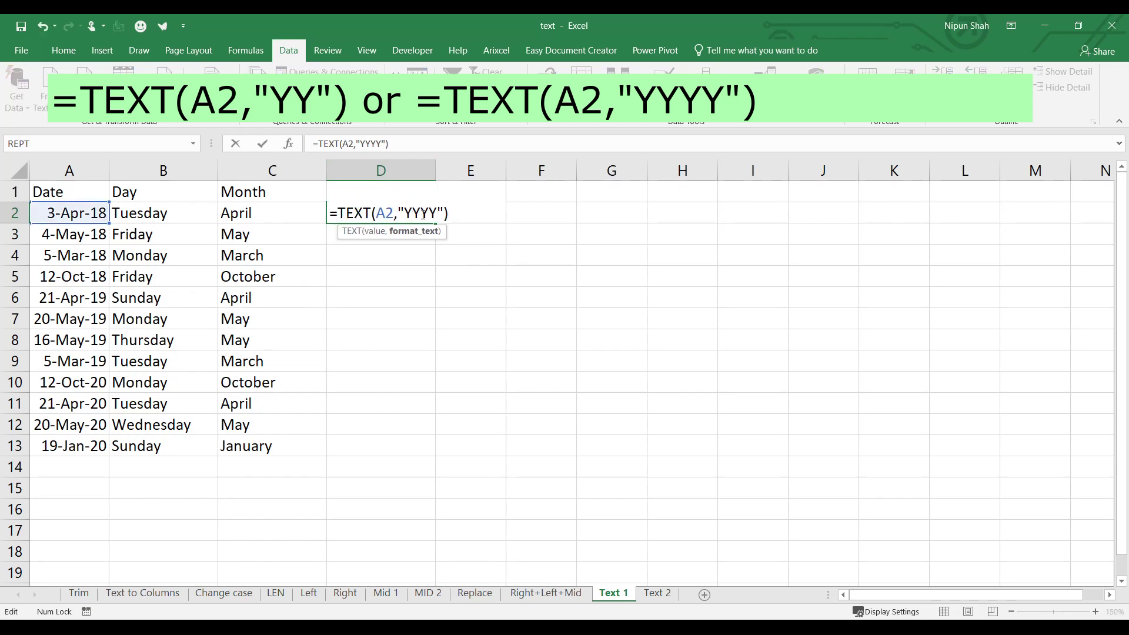
key("Return")
left_click(422, 215)
left_click_drag(412, 214, 401, 432)
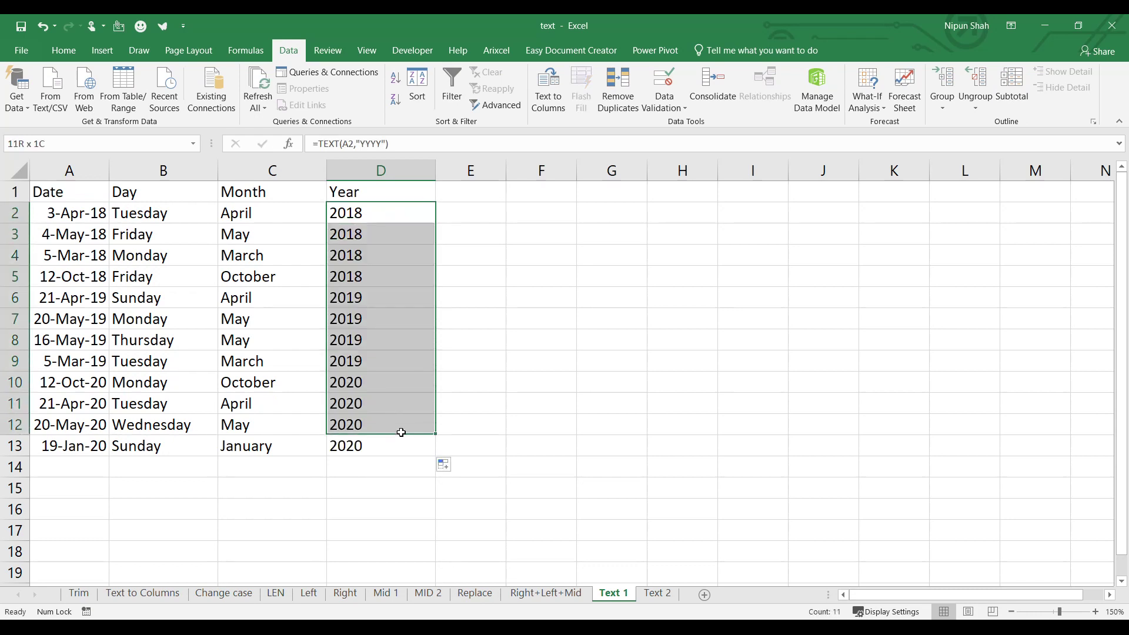
left_click(397, 405)
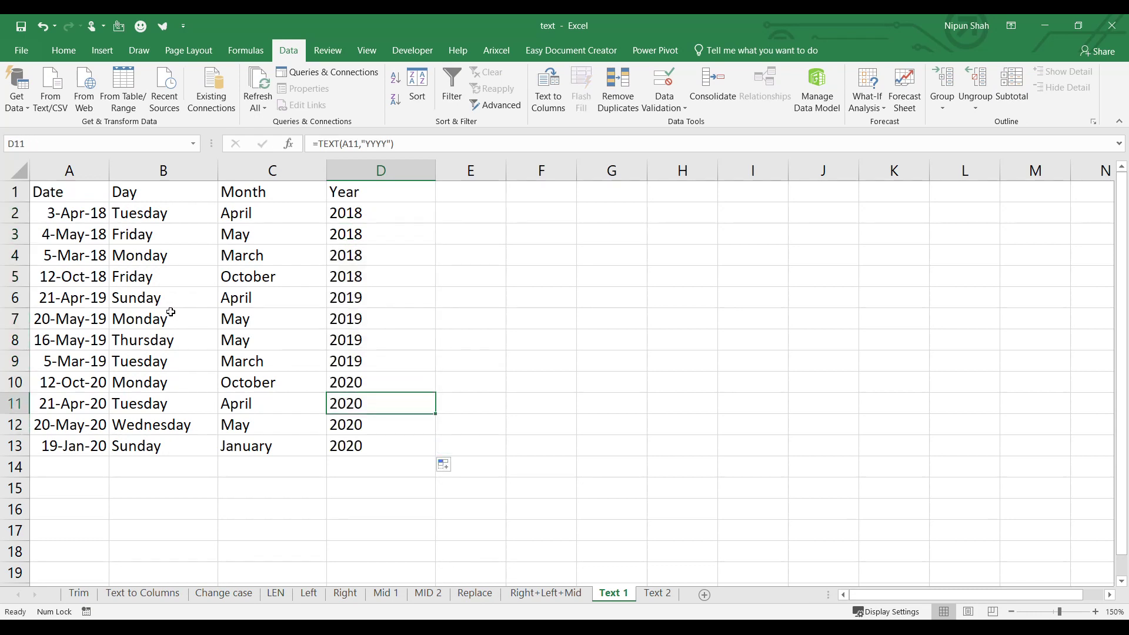